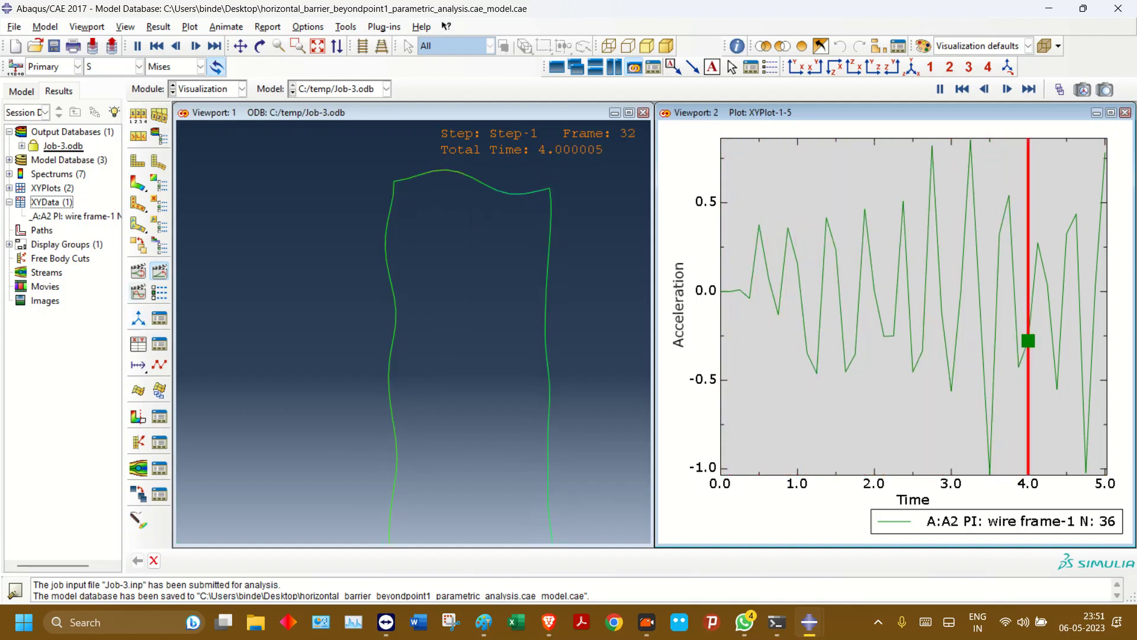
- Slow the looping animation's frame rate almost to the slow end and restart its playback from the first frame
click(159, 270)
drag(249, 357, 126, 357)
click(218, 476)
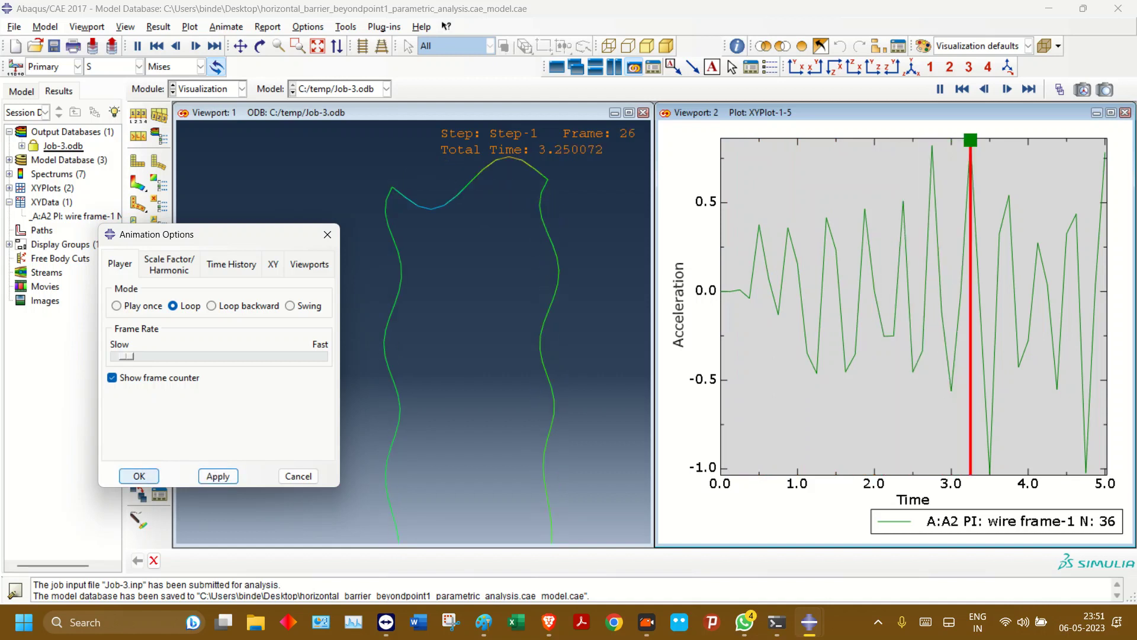
click(139, 476)
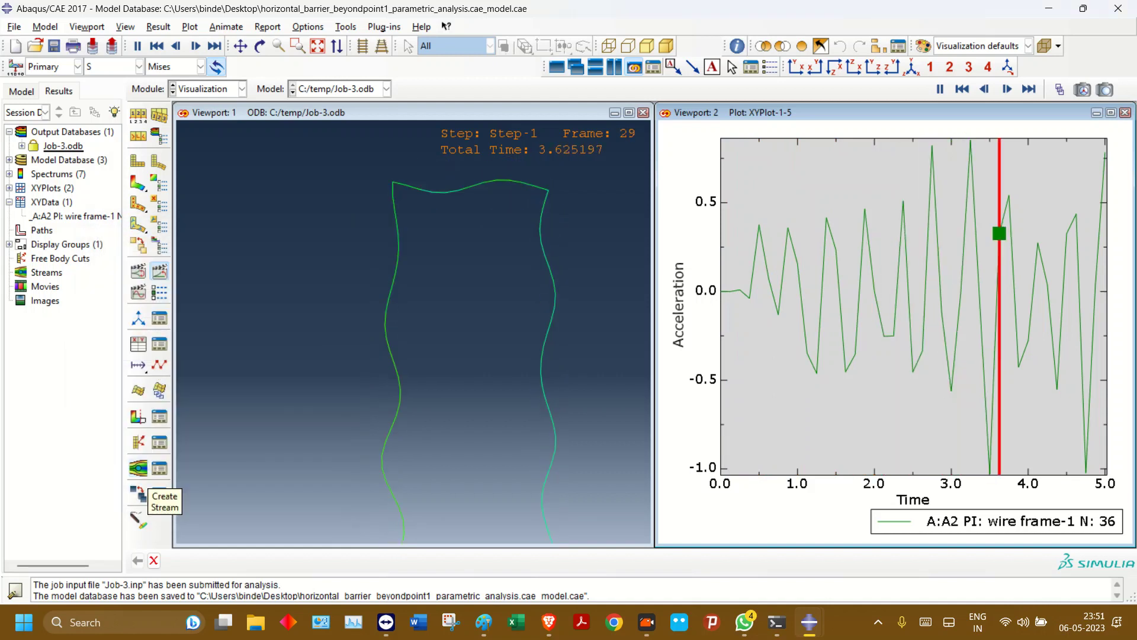
click(940, 89)
click(962, 89)
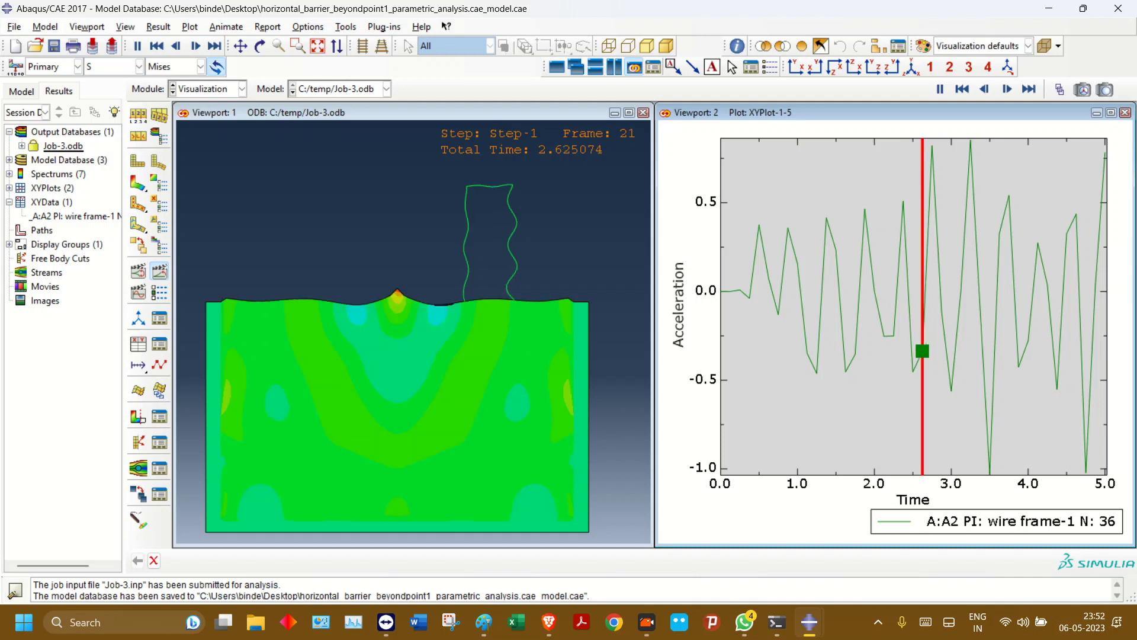
- Widen the results tree and save the A2 acceleration data of wire frame-1 node 36 to the session
drag(125, 326, 187, 326)
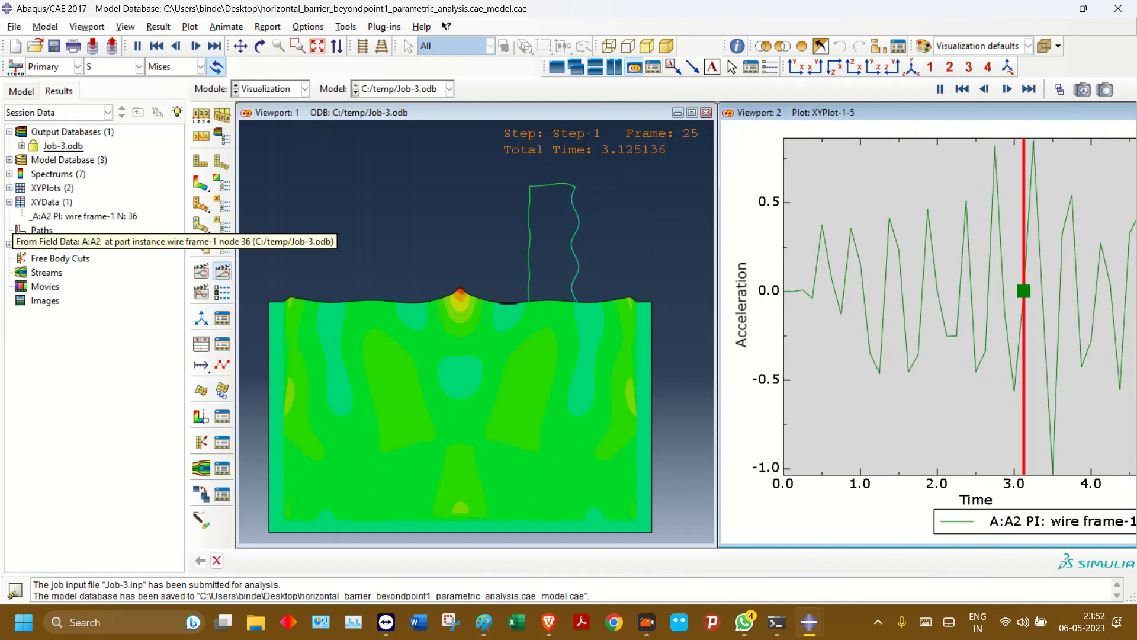
click(107, 216)
right_click(110, 217)
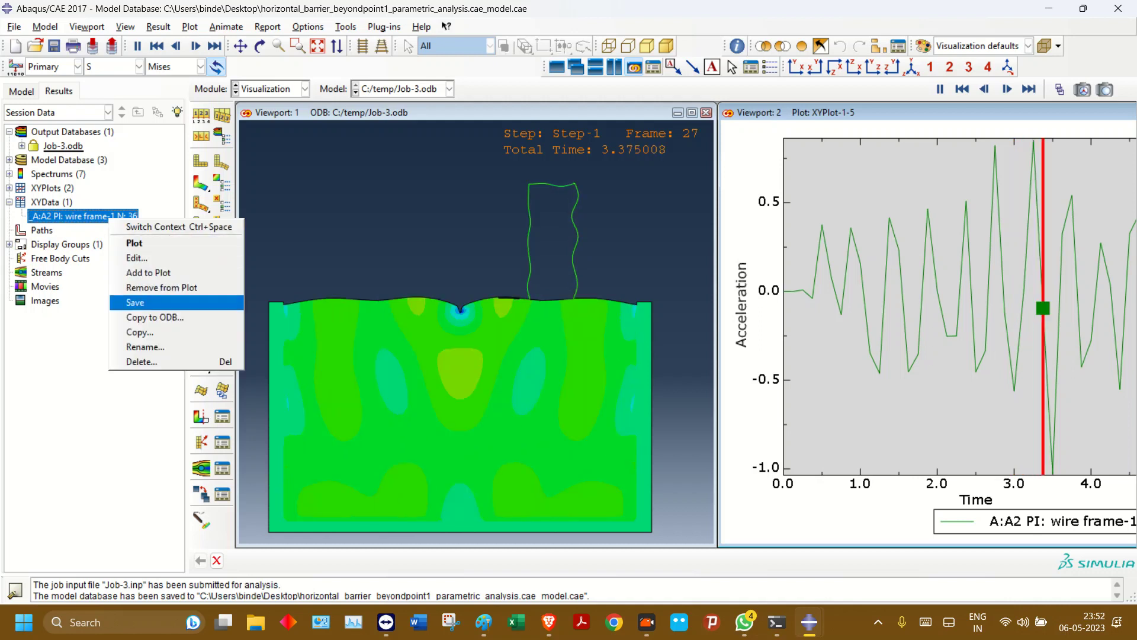
click(135, 303)
- Clear the spatial acceleration variable in the XY data extraction from ODB field output and close the dialog
double_click(52, 202)
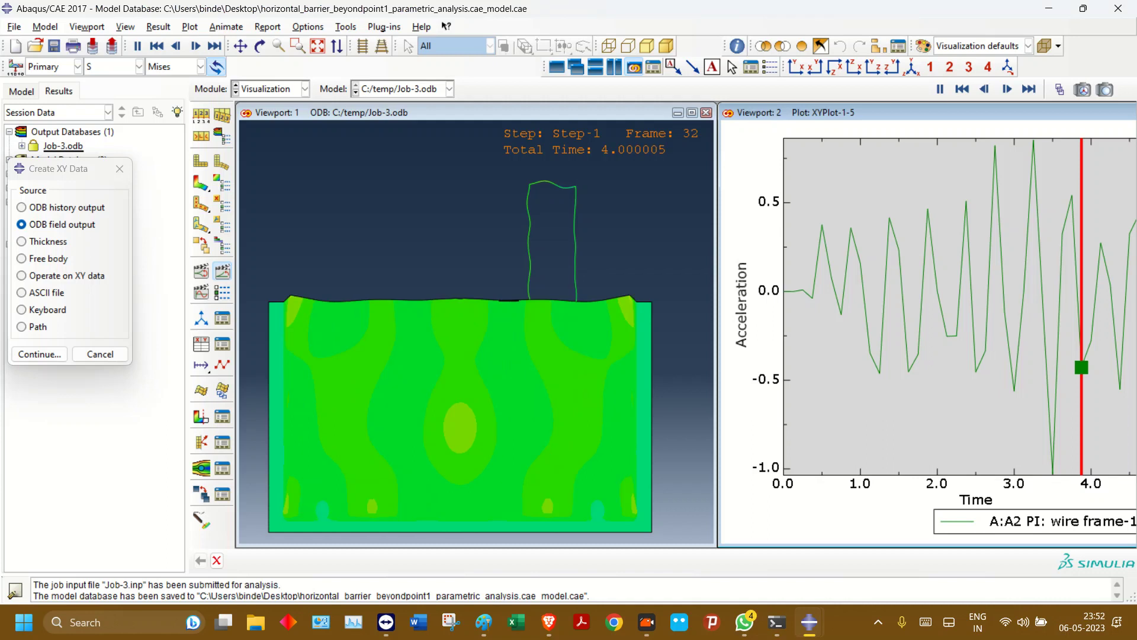
click(40, 354)
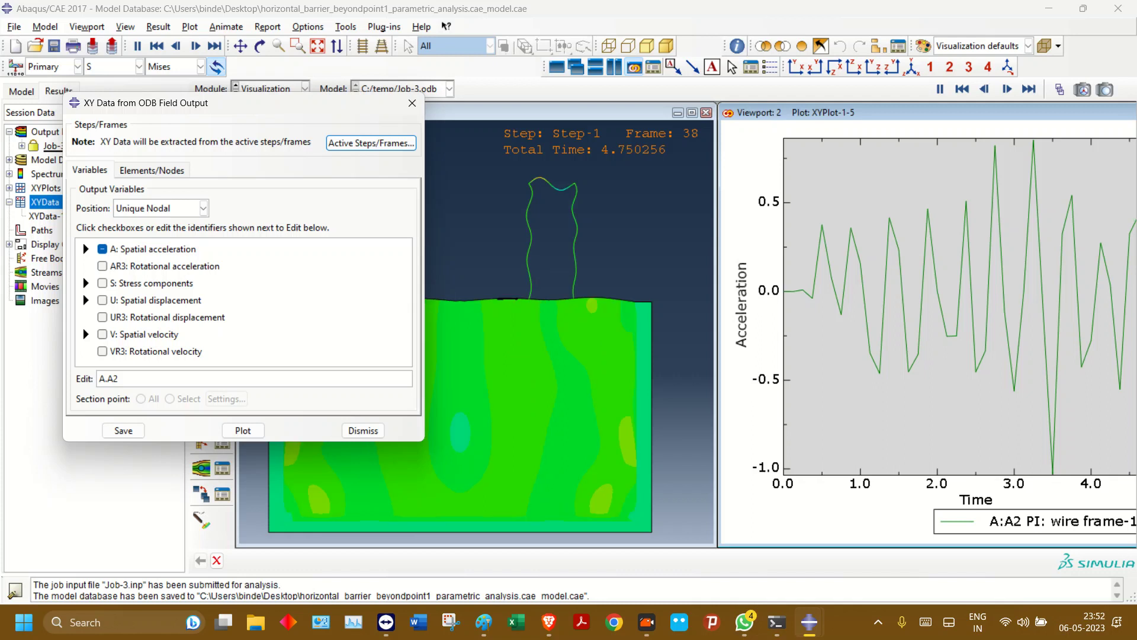
click(86, 300)
click(103, 250)
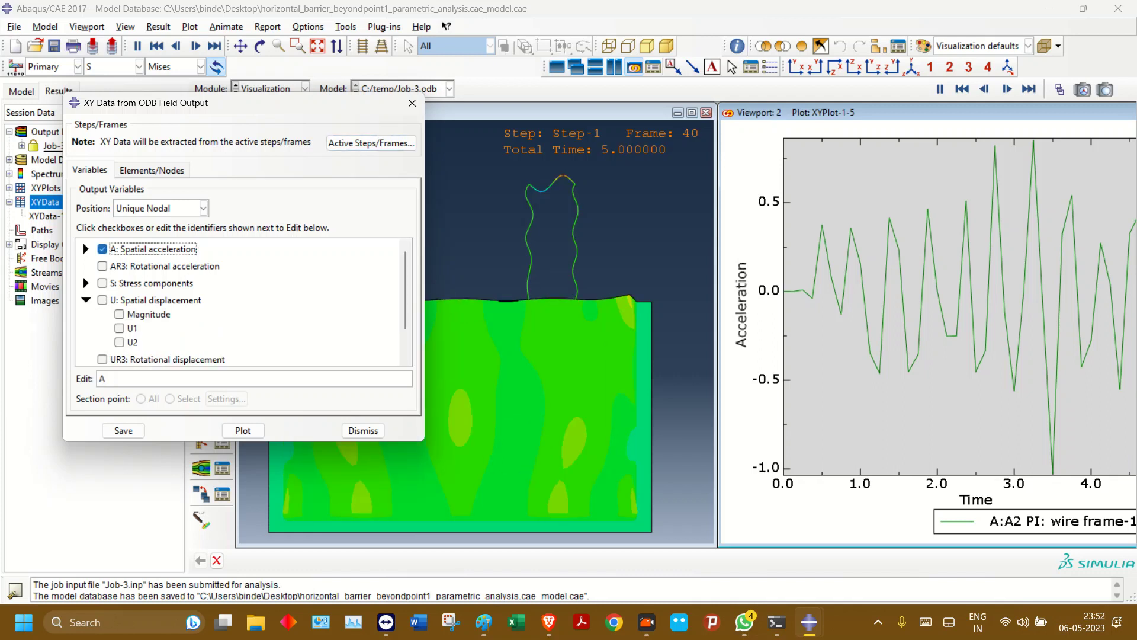
click(102, 249)
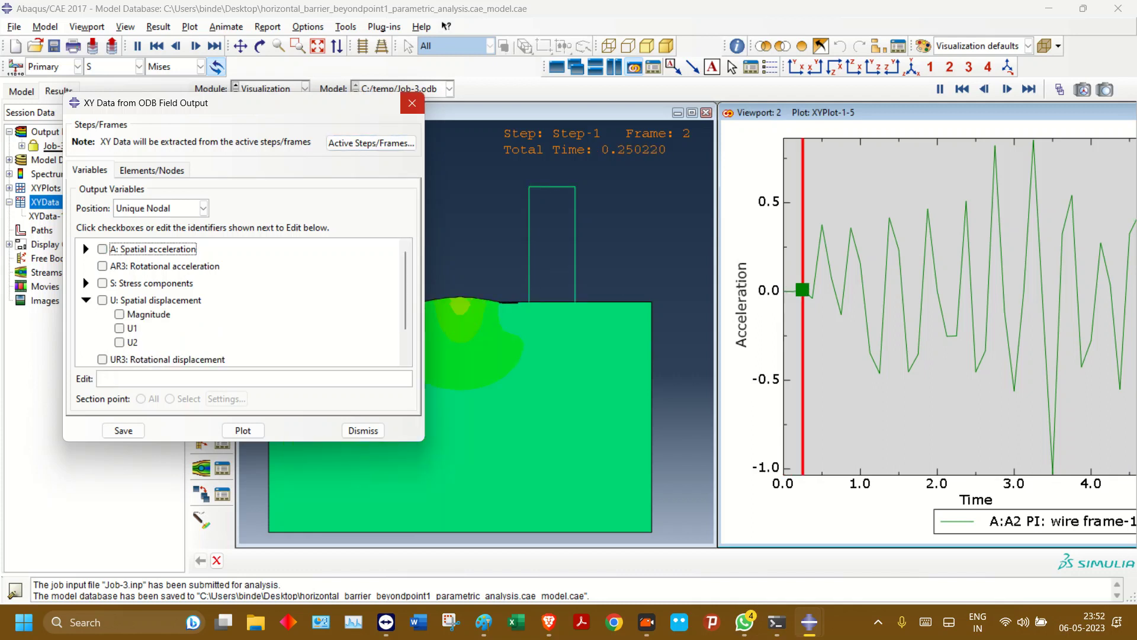
click(412, 103)
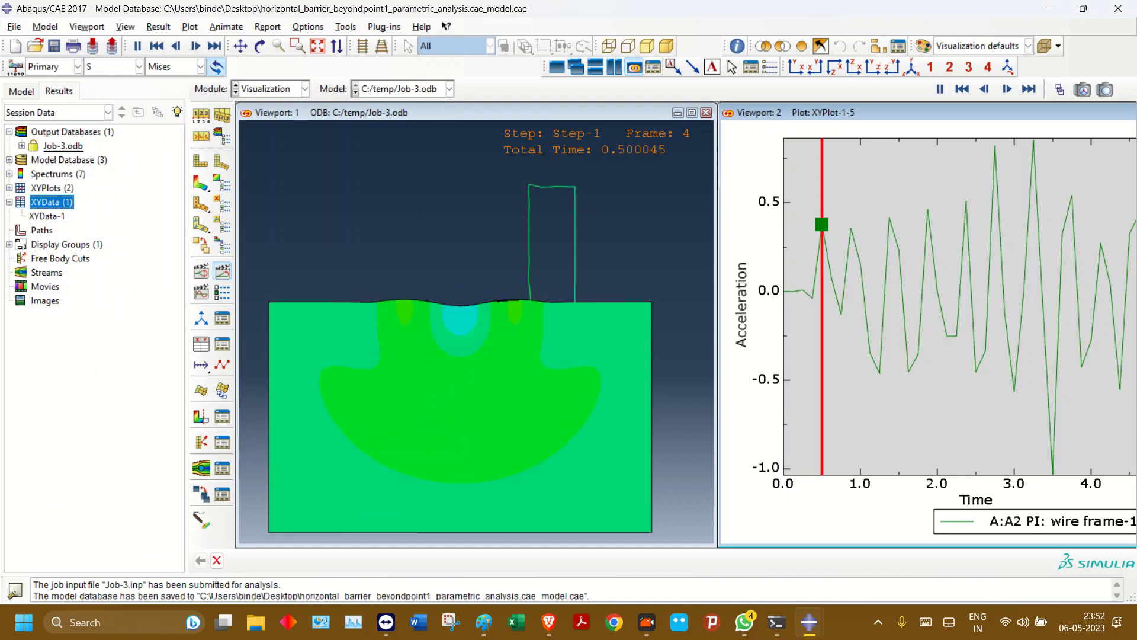
- Set up new XY data from ODB field output with Unique Nodal position and the V2 spatial velocity component
double_click(52, 202)
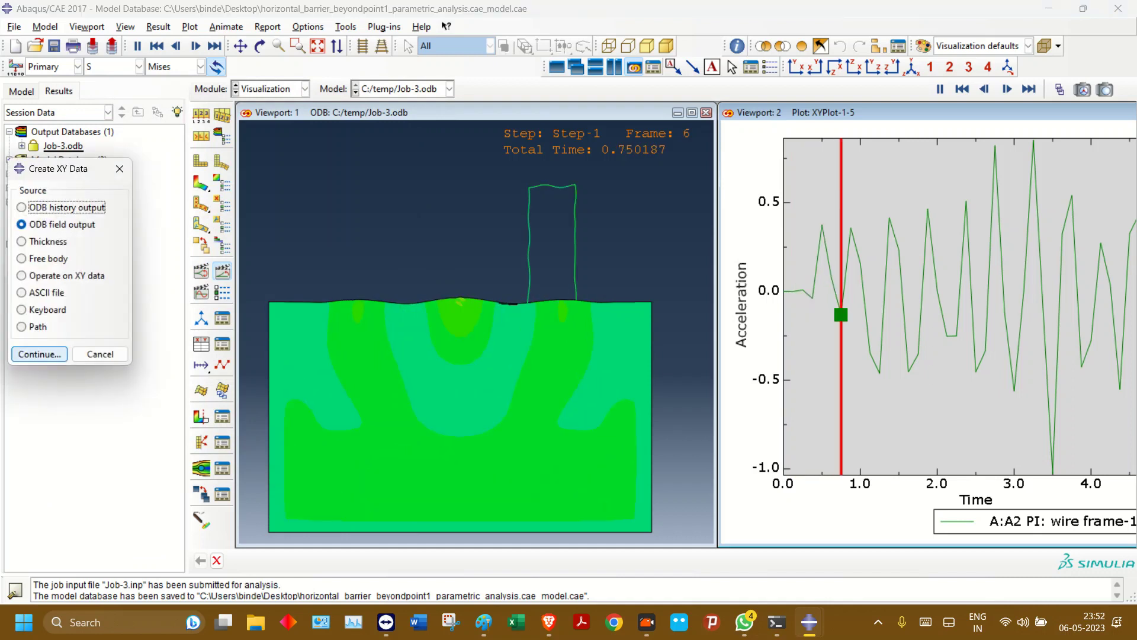
click(40, 353)
click(203, 208)
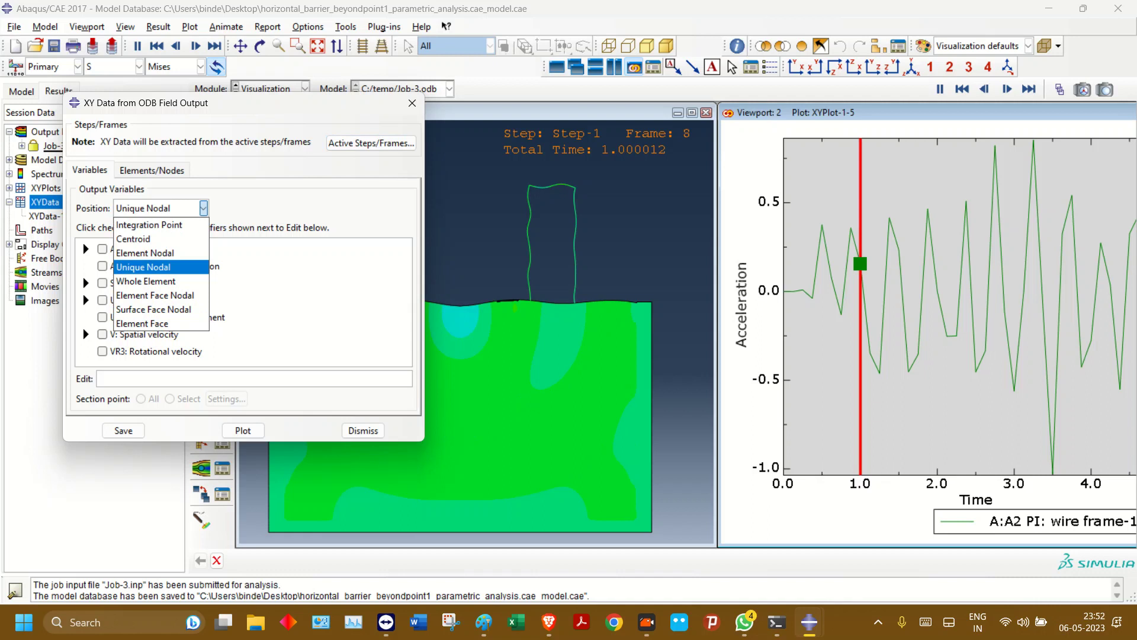
click(155, 267)
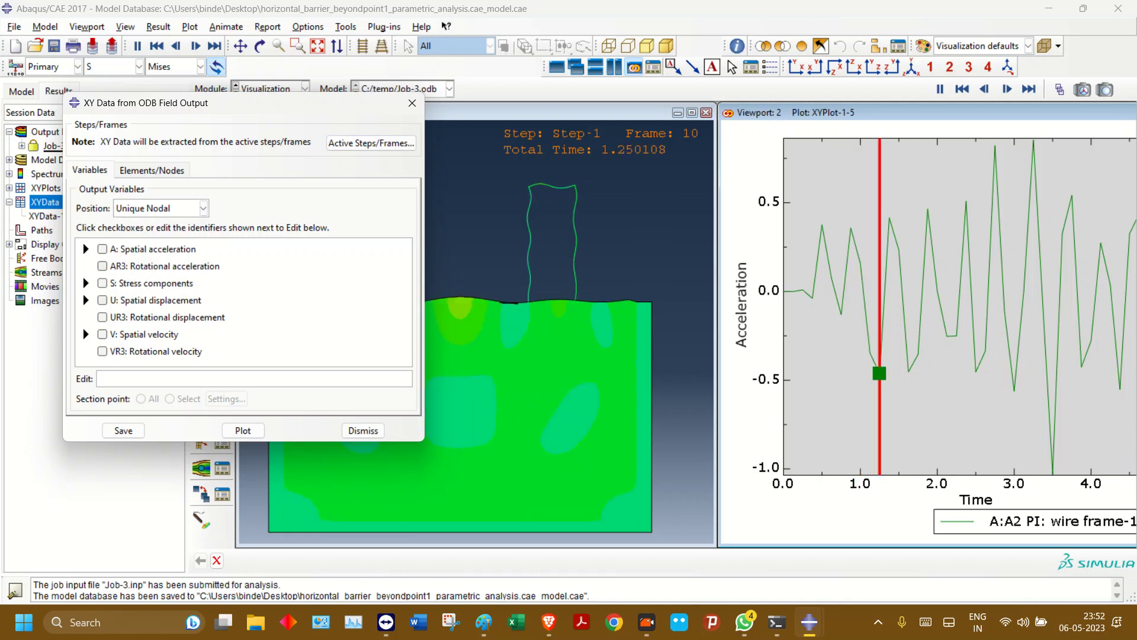
click(85, 335)
scroll(95, 336, down, 2)
click(120, 339)
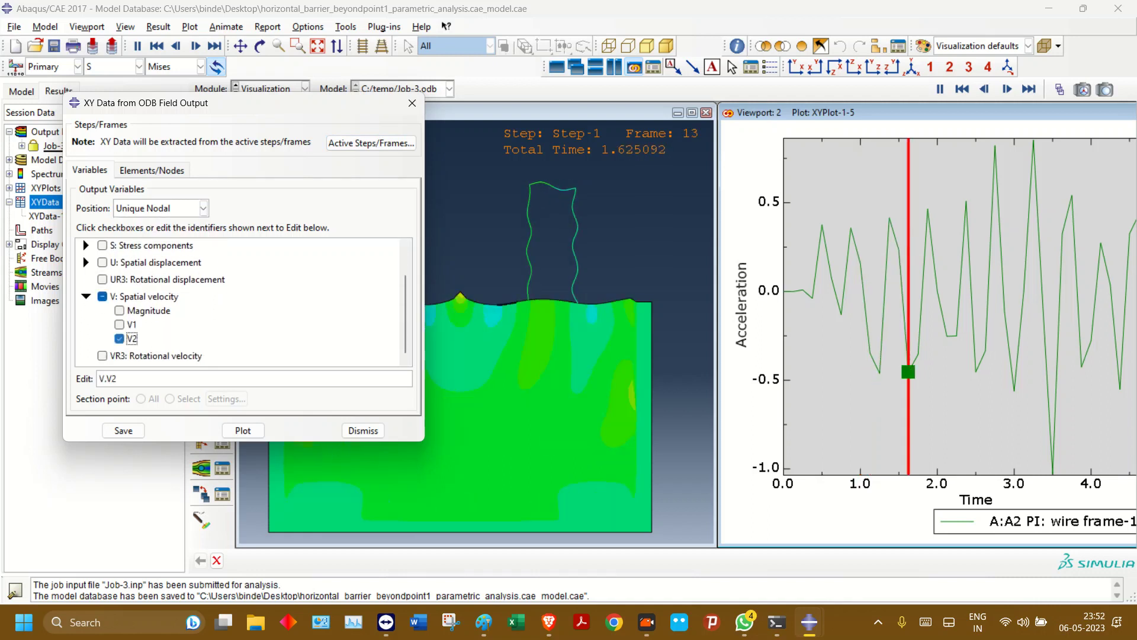
- Zoom in on the wire frame, pause the animation at frame 0 and try to start picking nodes in the viewport
click(152, 170)
click(196, 210)
scroll(538, 169, down, 6)
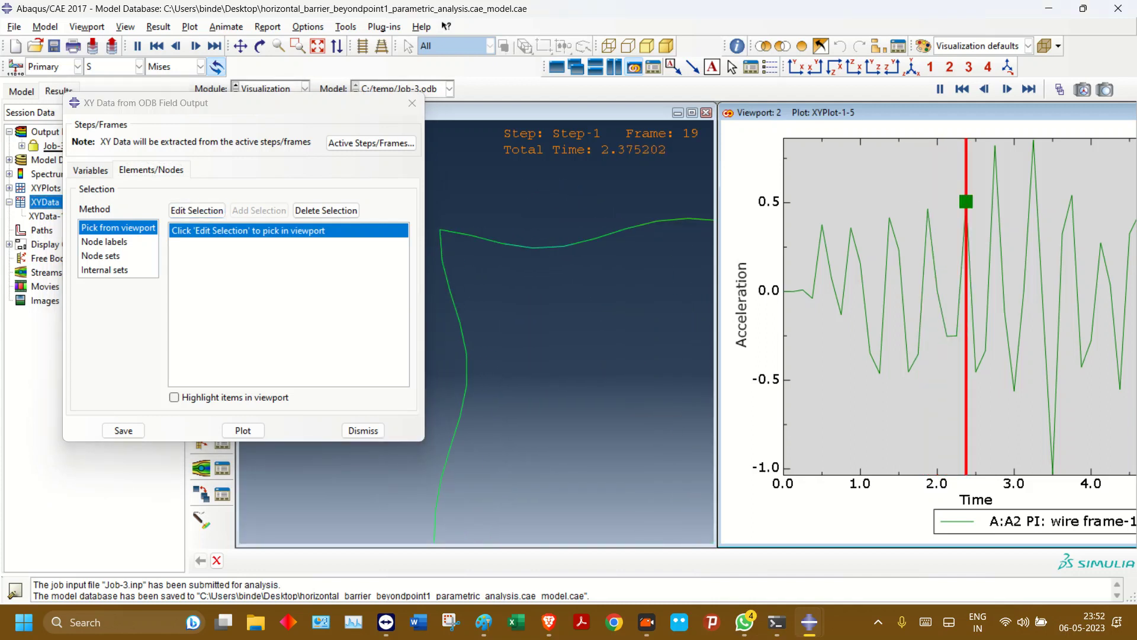
click(940, 88)
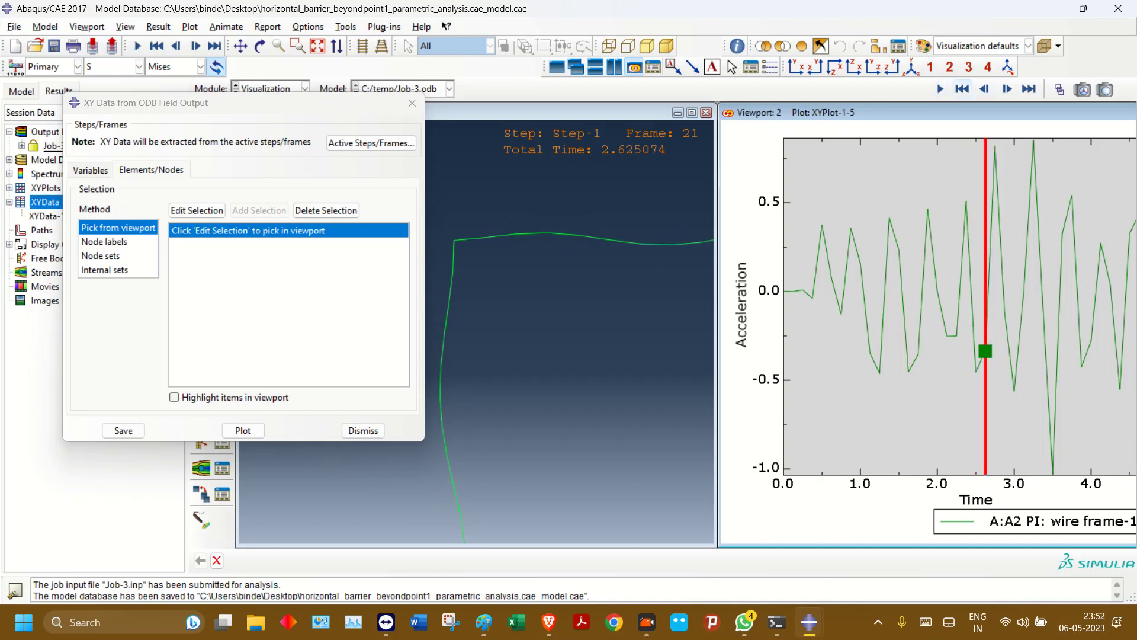
click(963, 89)
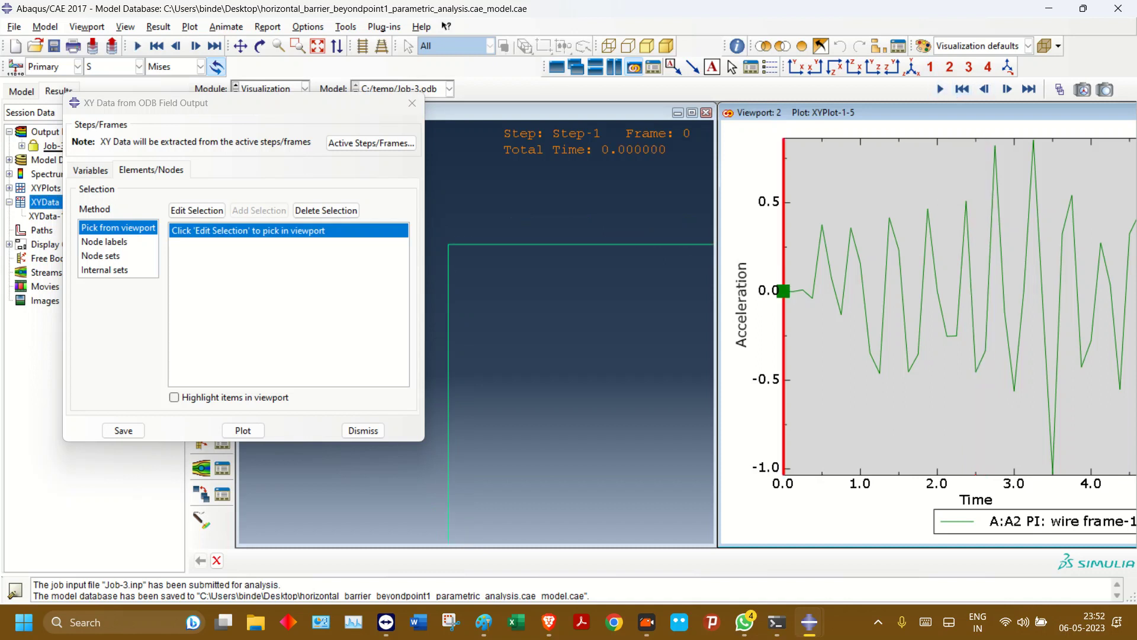
click(196, 210)
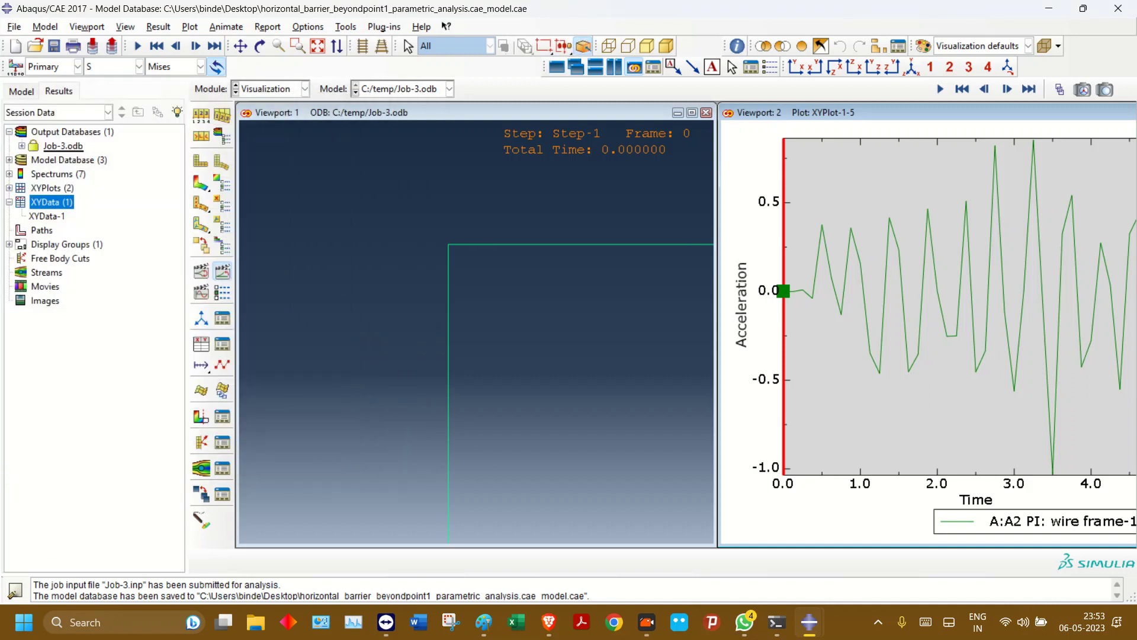
- Reopen the V2 extraction from ODB field output and try to edit its node selection from the viewport
double_click(52, 202)
click(40, 353)
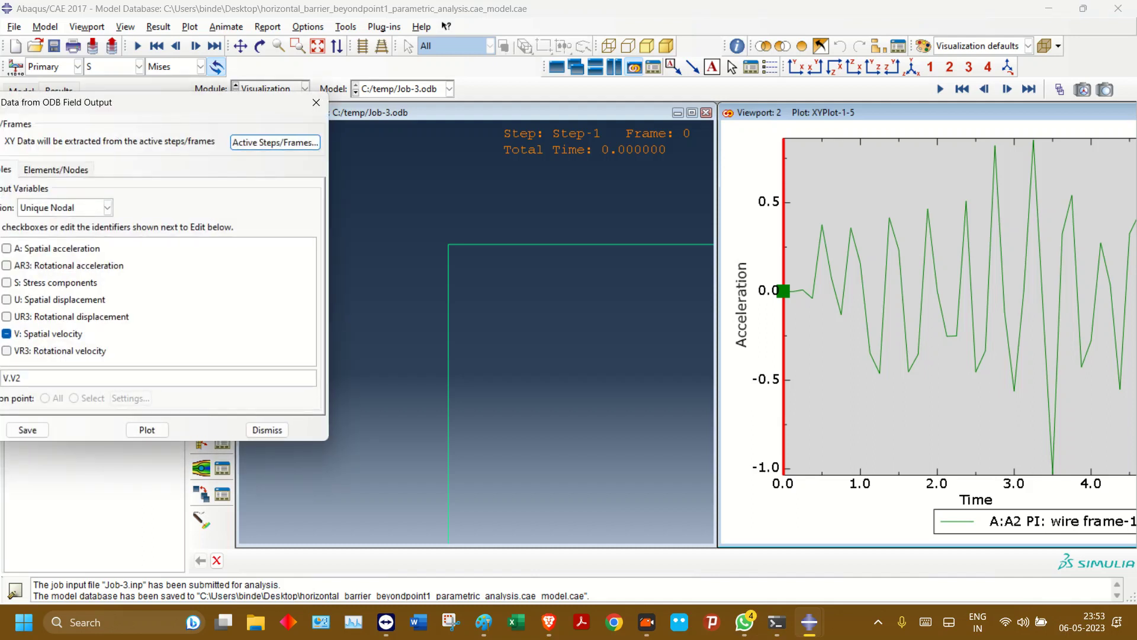
drag(172, 103, 305, 82)
click(240, 187)
click(186, 246)
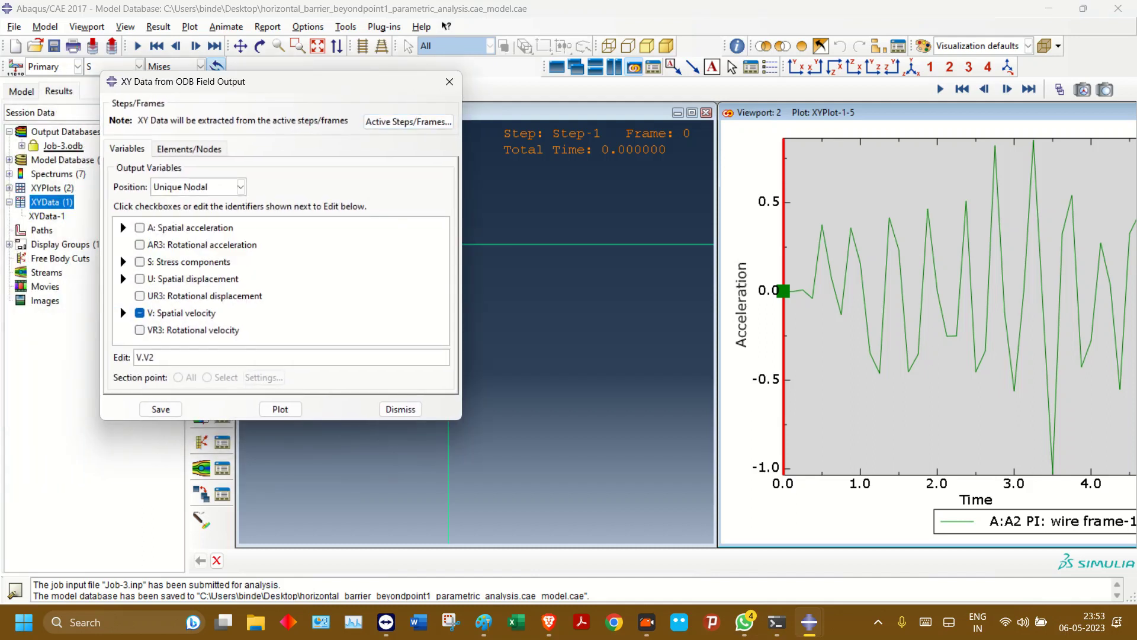
click(123, 313)
scroll(279, 278, down, 2)
click(189, 149)
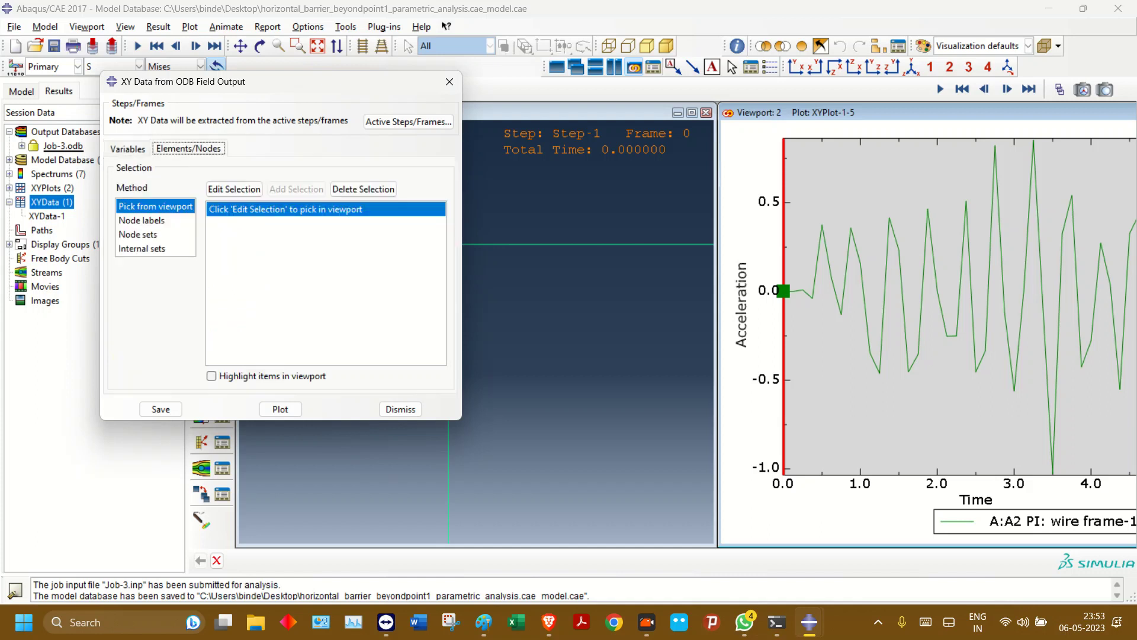
click(234, 190)
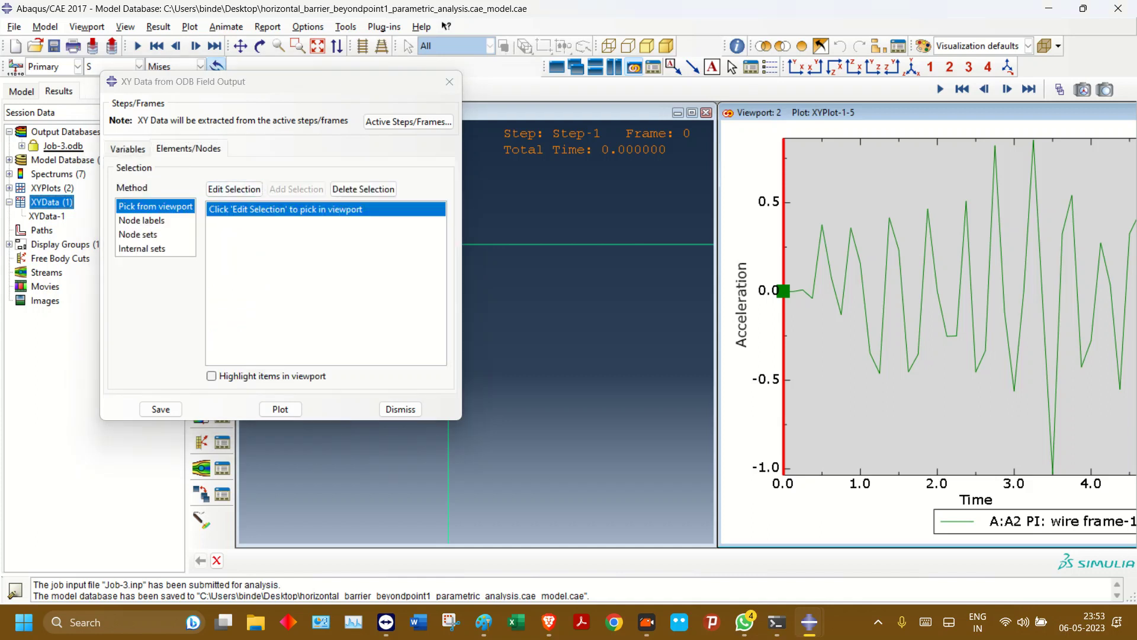
- Try to restart node picking by deleting and adding a selection entry, and dismiss the save XY data prompt
drag(297, 82, 170, 94)
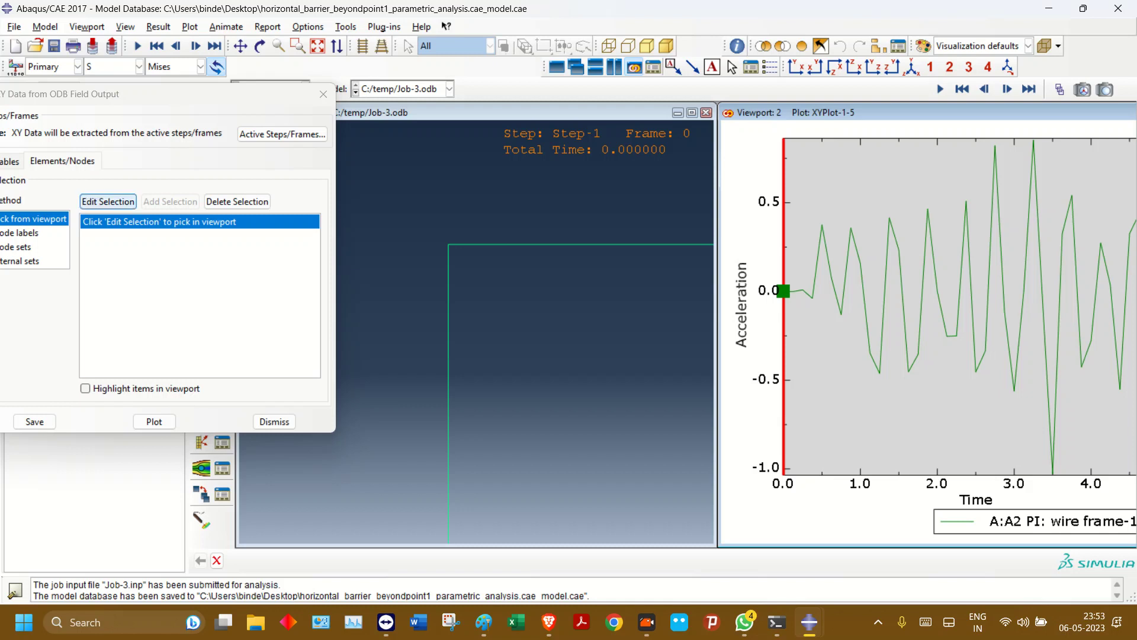
click(237, 202)
click(171, 202)
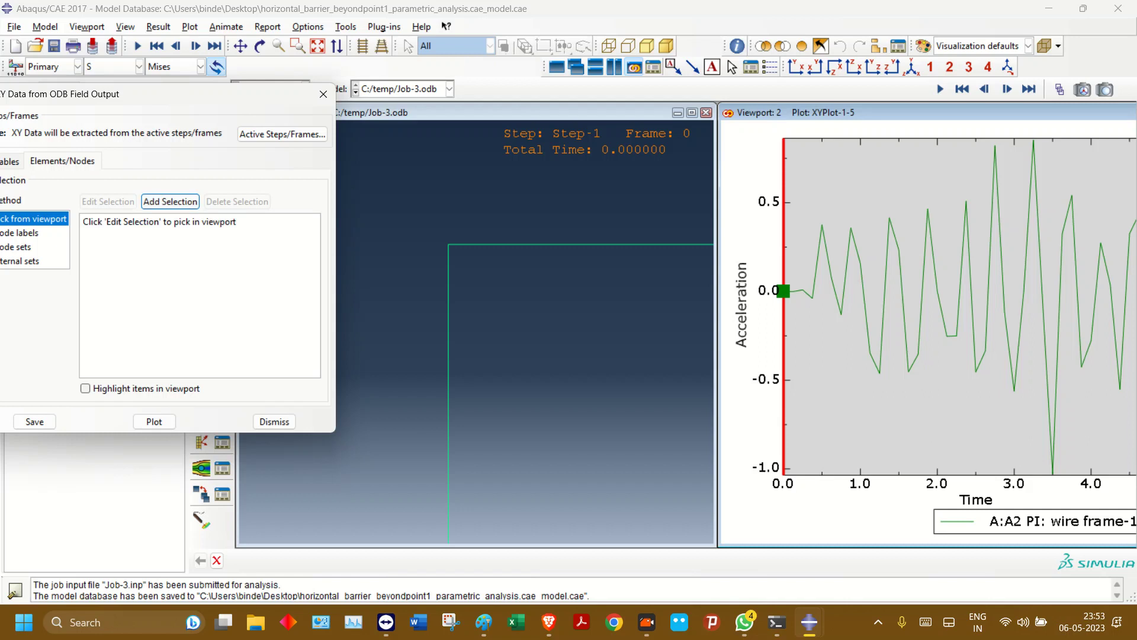
double_click(160, 221)
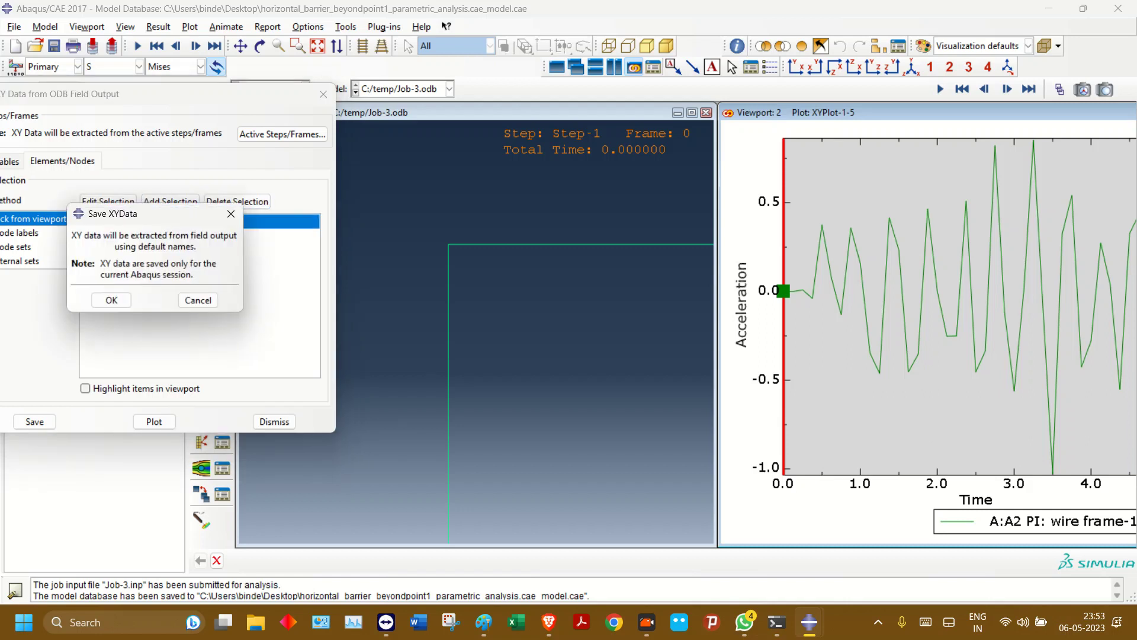
click(231, 214)
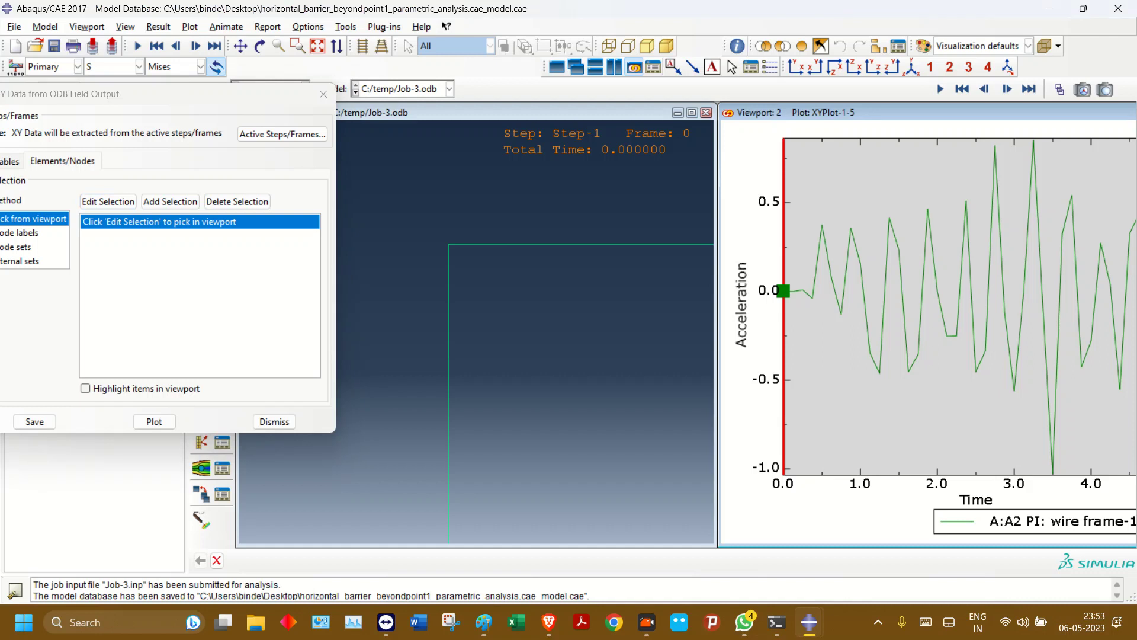
drag(251, 100, 321, 352)
click(178, 454)
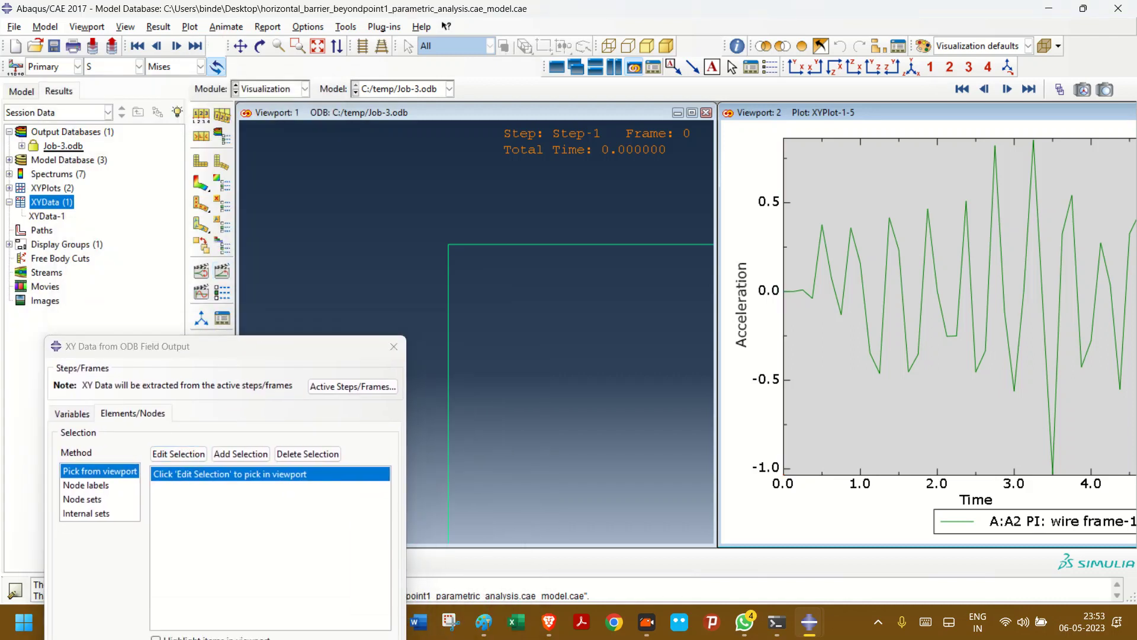
drag(219, 346, 188, 95)
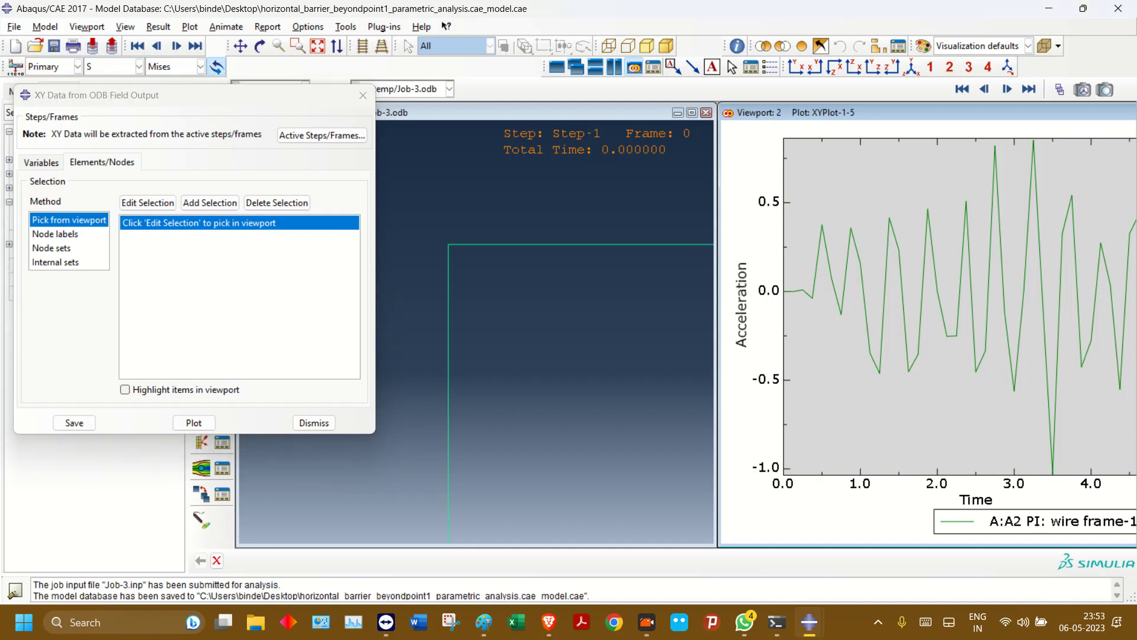
- Maximize Viewport 1, close the field output extraction dialog and bring the whole wire frame into view
click(217, 560)
click(692, 113)
click(148, 203)
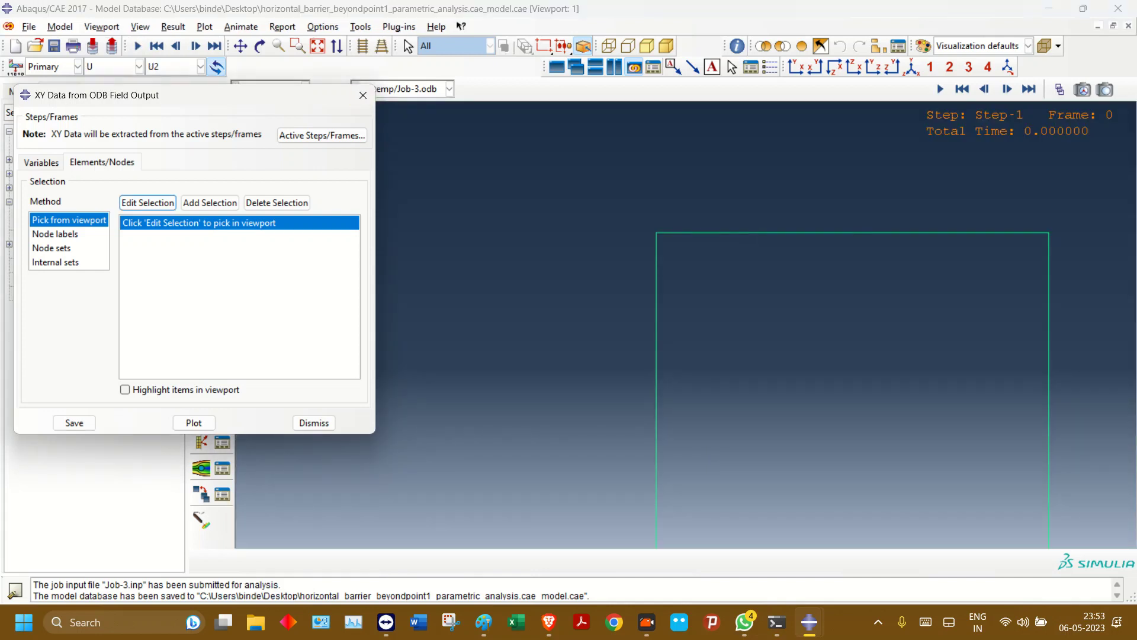
click(363, 96)
scroll(609, 202, up, 5)
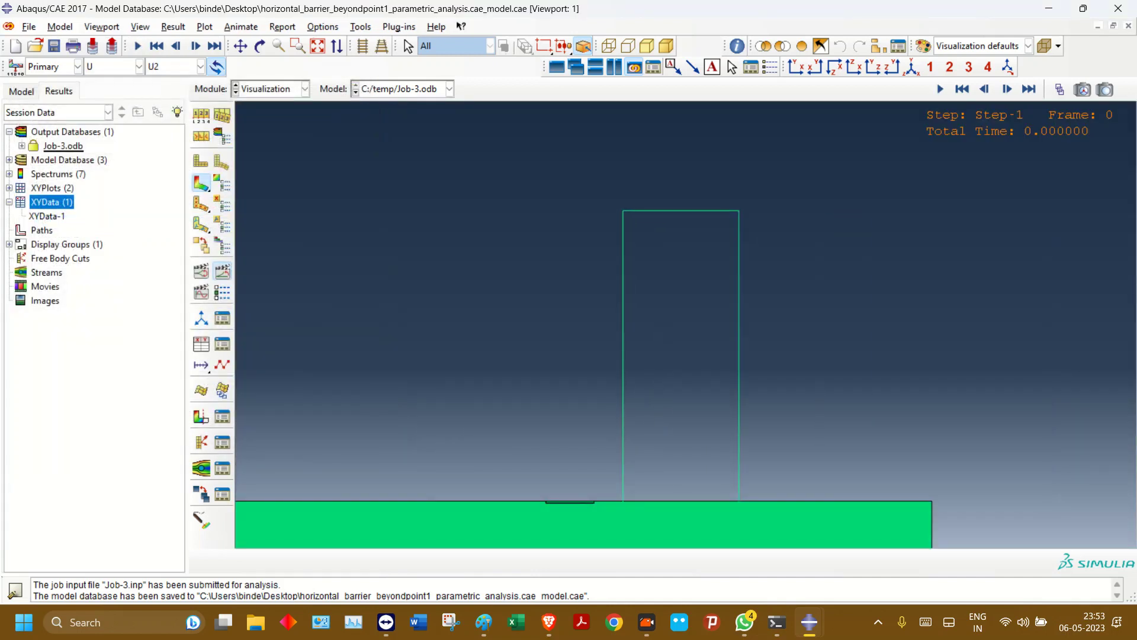
scroll(436, 278, up, 2)
- Start a new XY data extraction of V2 from ODB field output and pick a node on the wire frame's top edge in the viewport
click(47, 216)
double_click(52, 203)
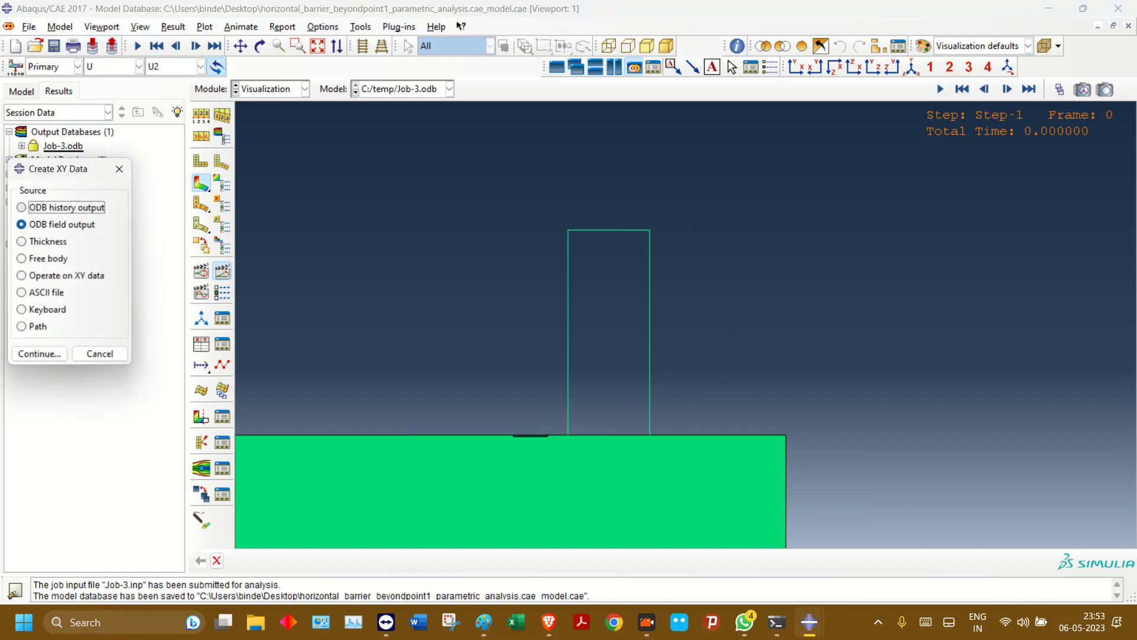
click(39, 354)
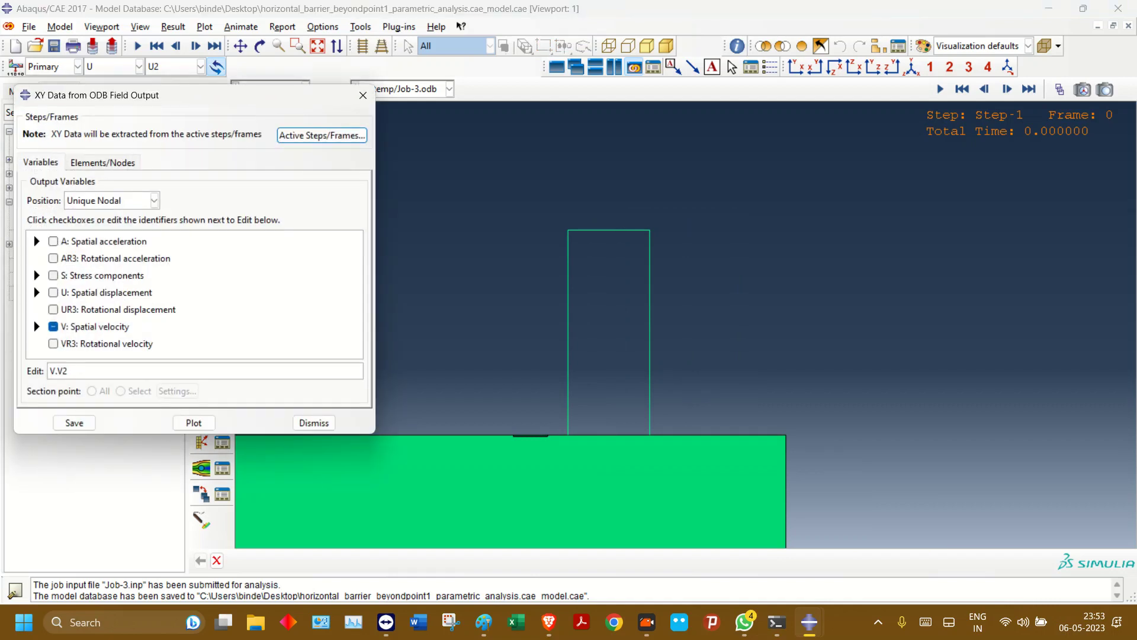
click(37, 326)
click(102, 162)
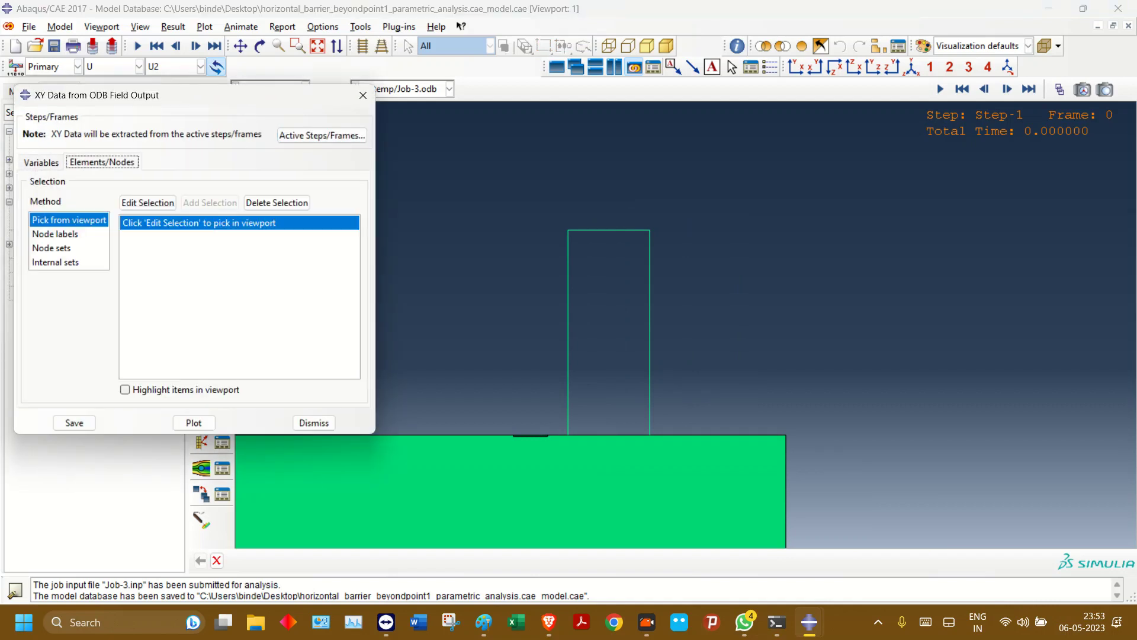
click(147, 202)
drag(421, 424, 613, 511)
click(579, 220)
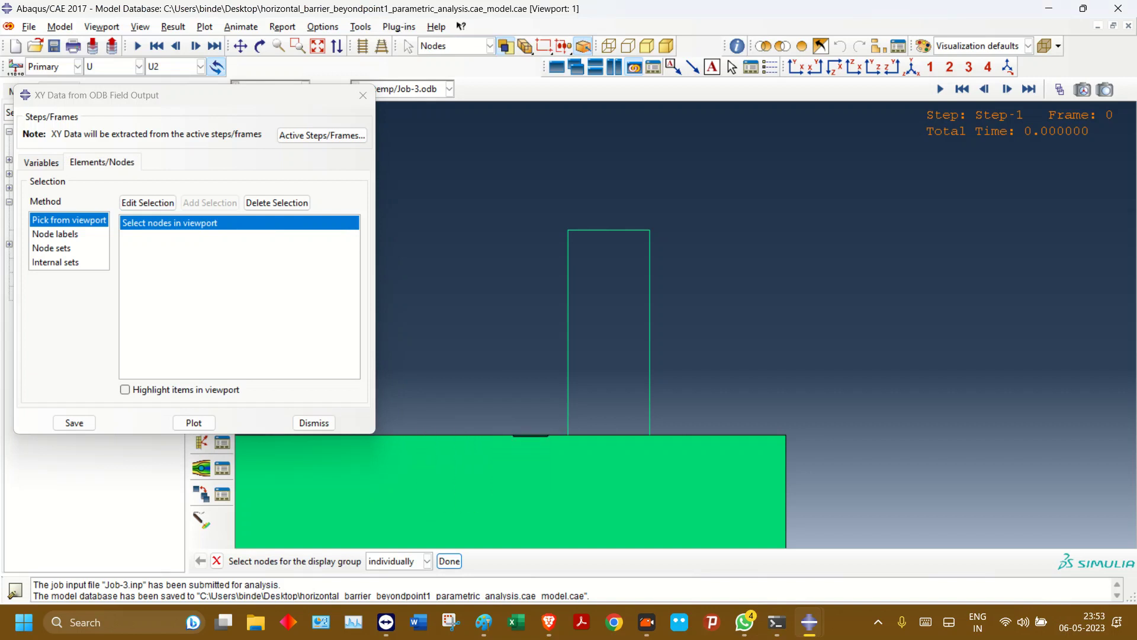
scroll(579, 219, down, 3)
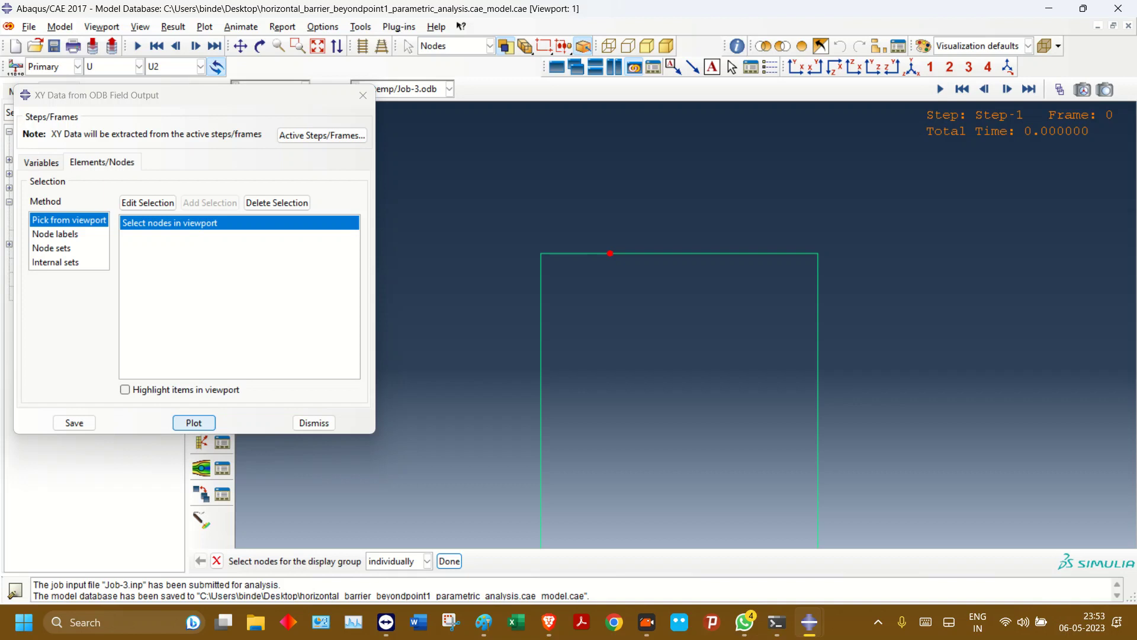
- Plot the picked node's V2 velocity history, move the extraction dialog aside and save the curve in the session's XY data
click(194, 423)
drag(118, 95, 60, 470)
drag(178, 471, 112, 485)
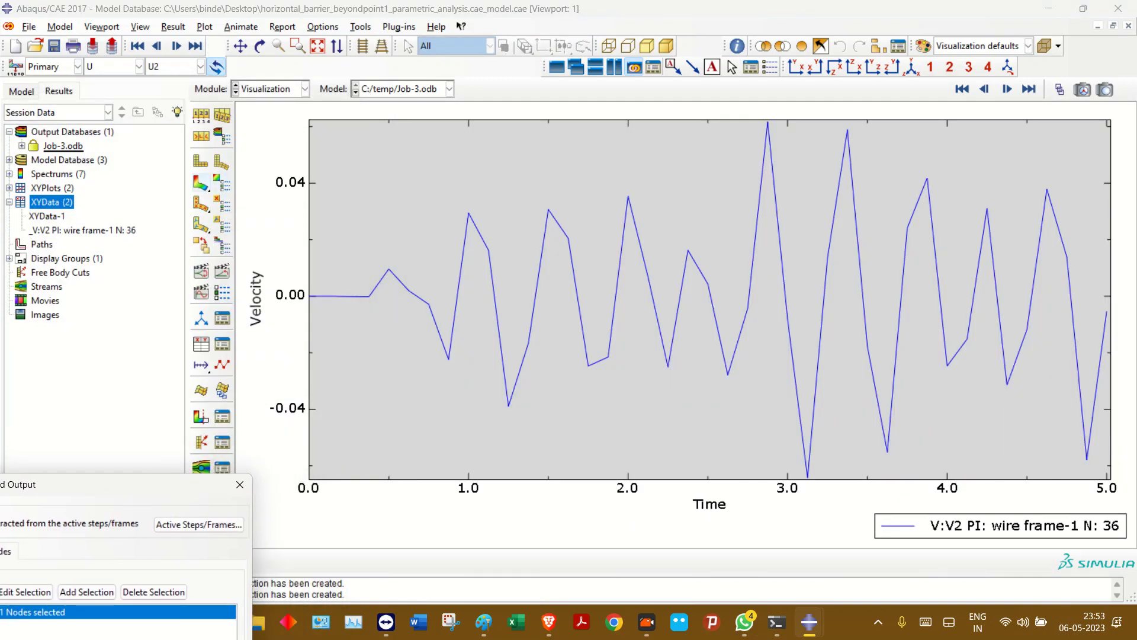
right_click(77, 230)
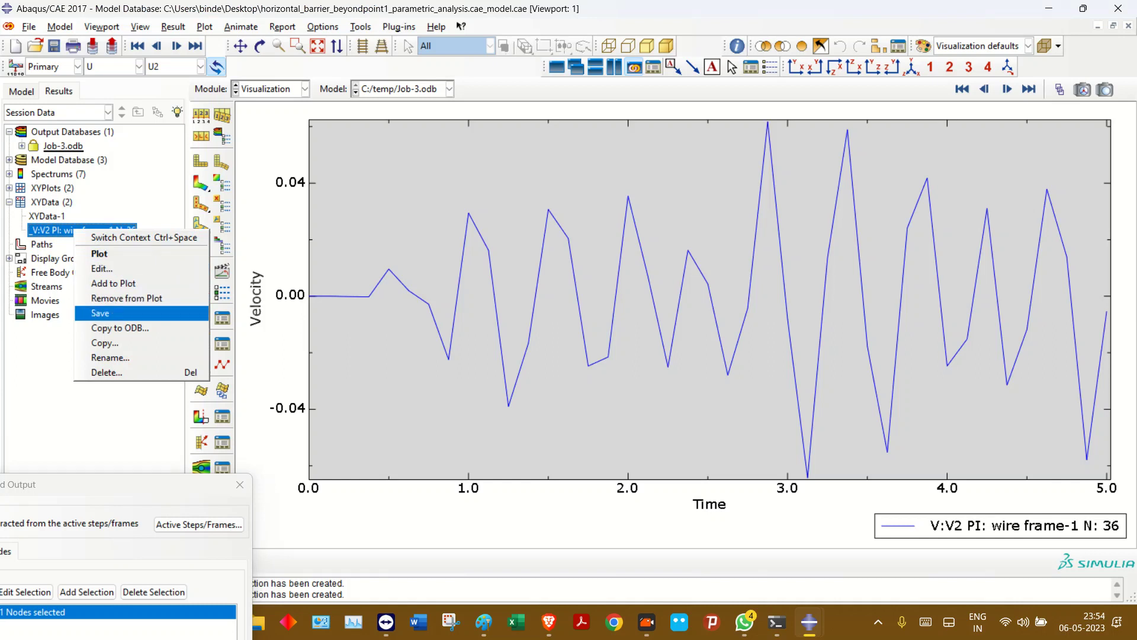
click(100, 313)
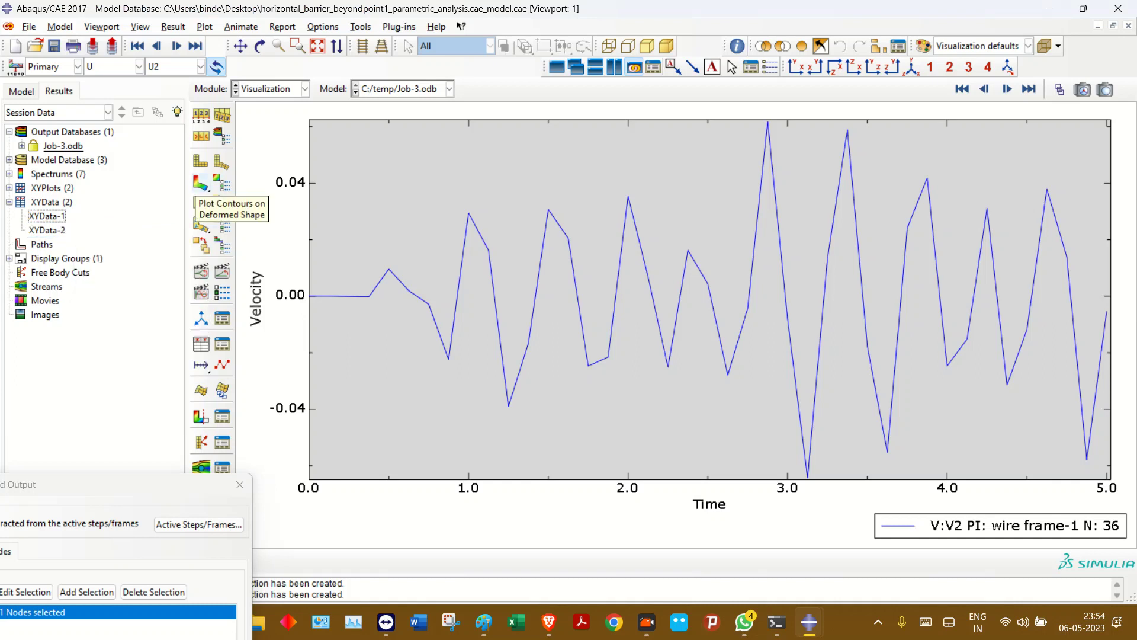
- Tile the two viewports side by side and animate the time history of the deformed contour plot in Viewport 1
click(201, 184)
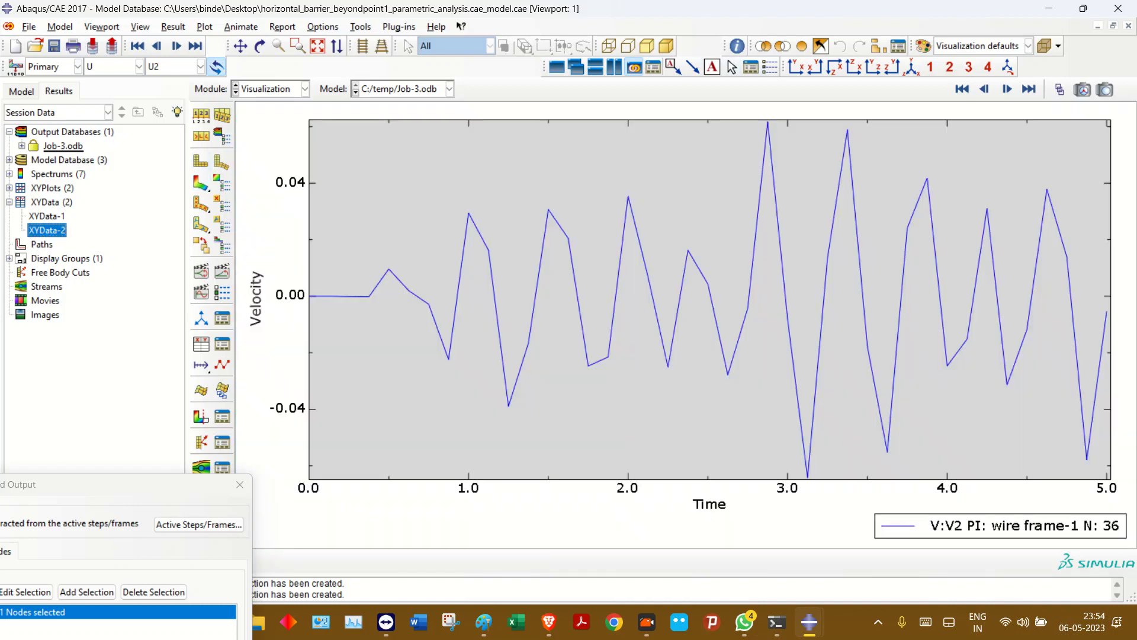
click(614, 67)
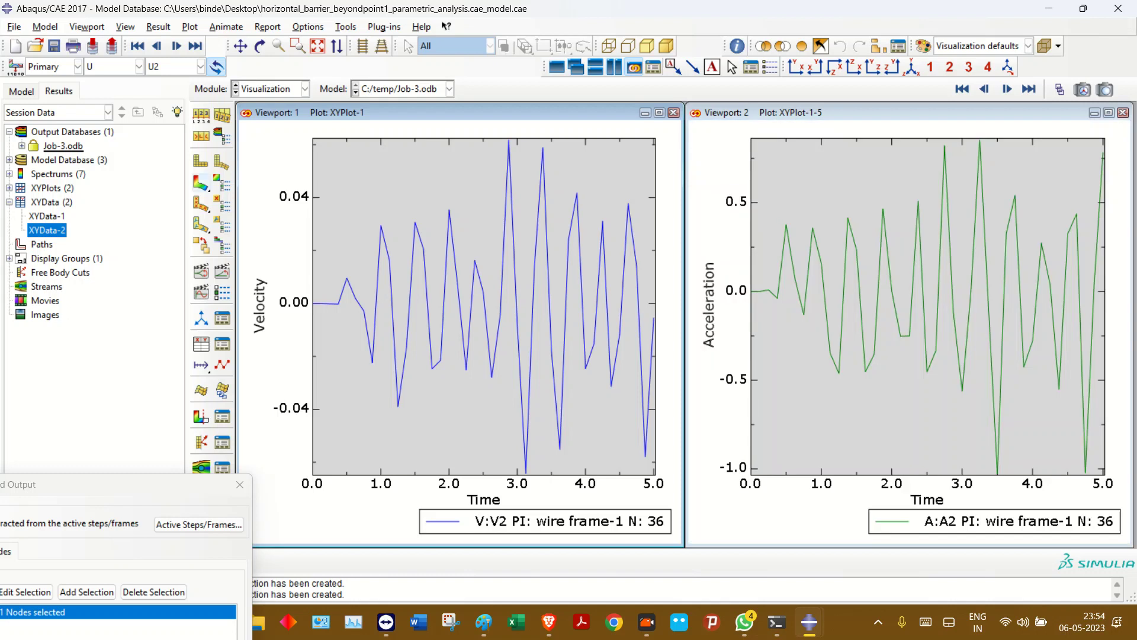
click(202, 183)
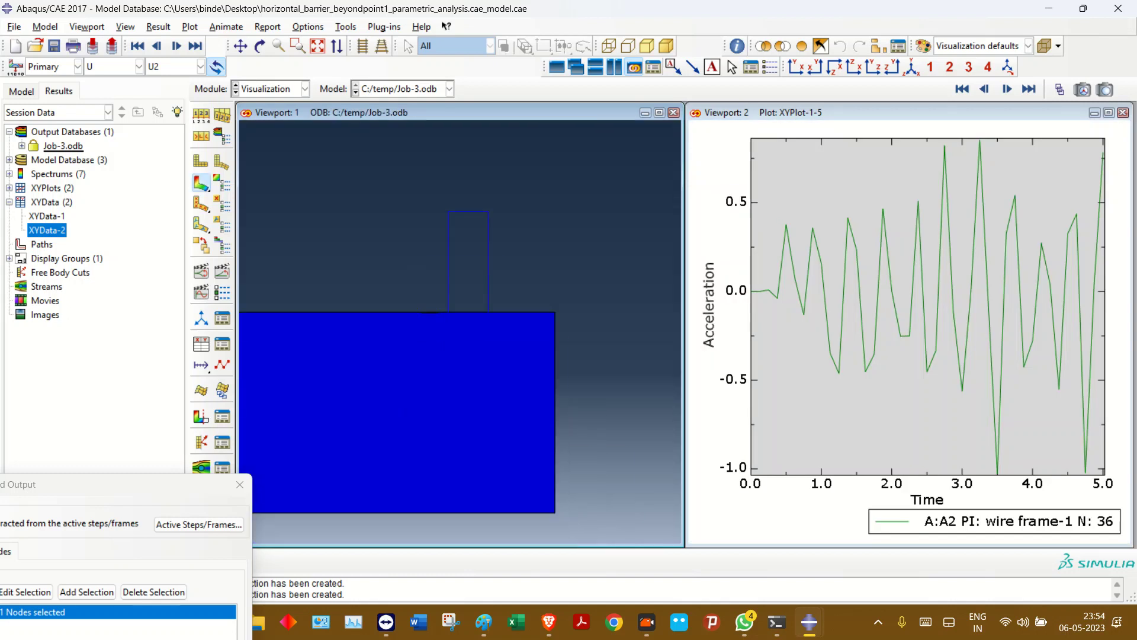
click(222, 271)
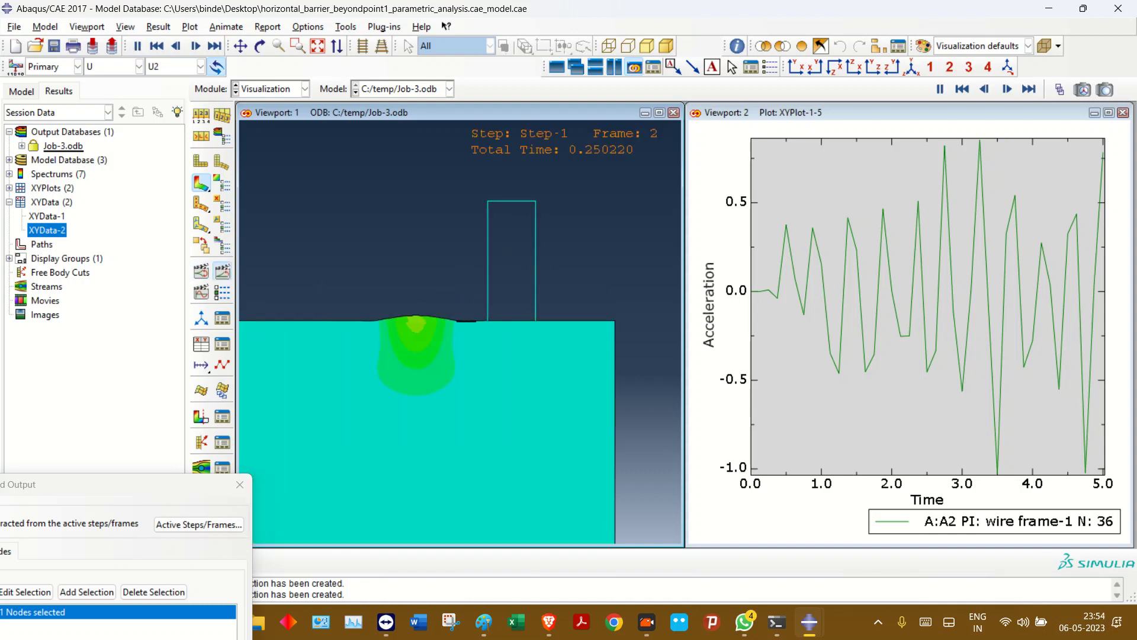
- Raise the animation frame rate slightly and run the time-history animation from Viewport 2 so the acceleration plot plays alongside the model
click(222, 292)
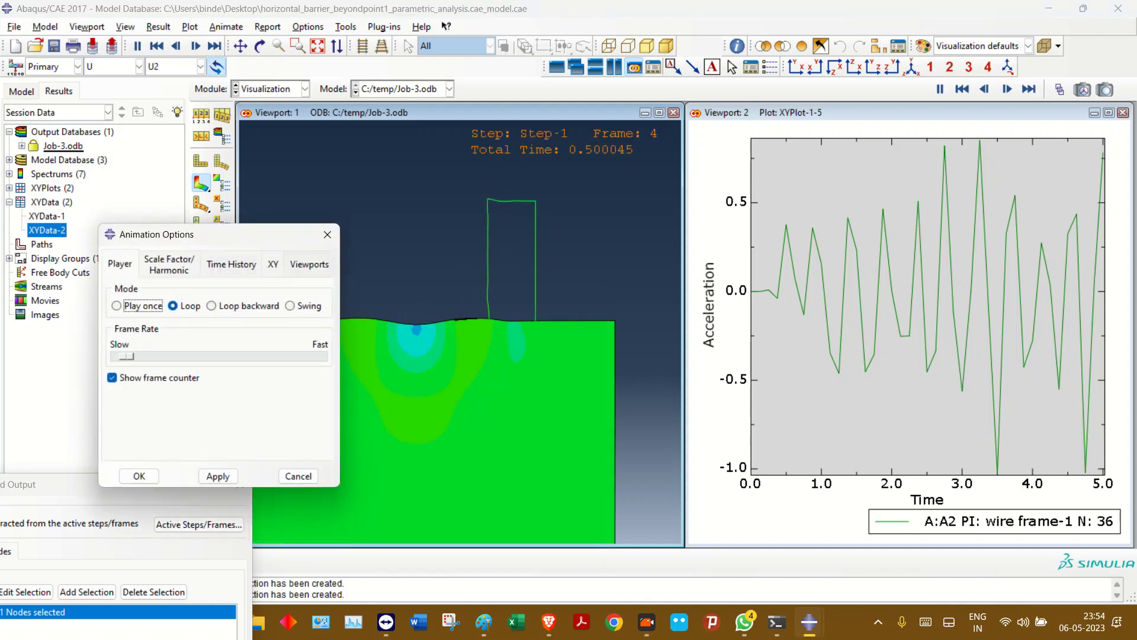
drag(126, 356, 168, 356)
click(218, 476)
click(139, 475)
click(877, 112)
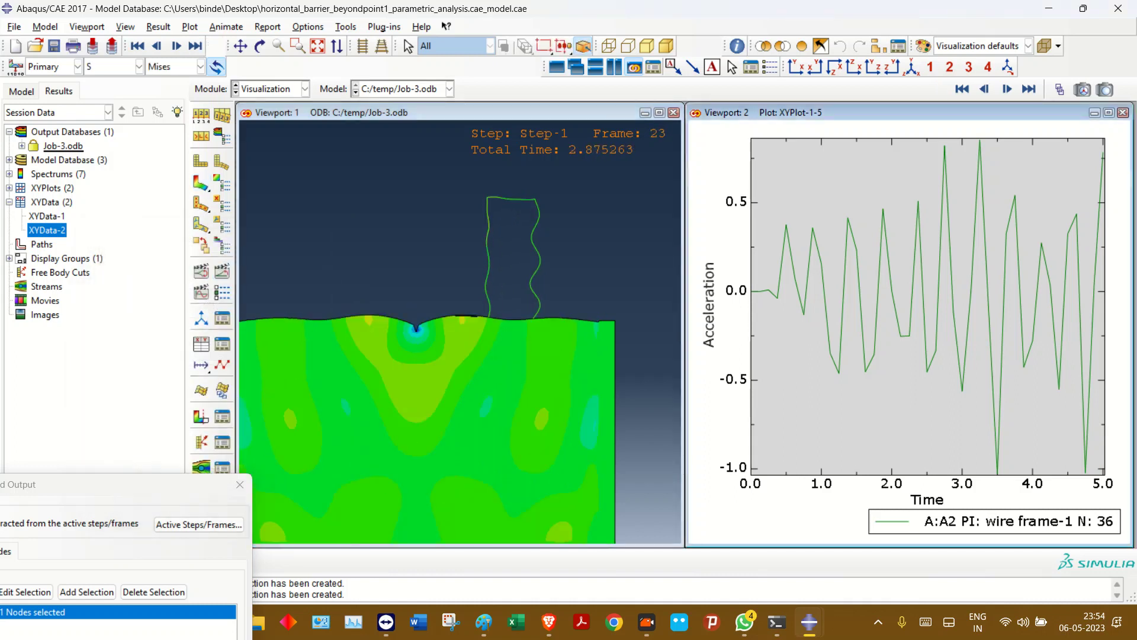
click(222, 271)
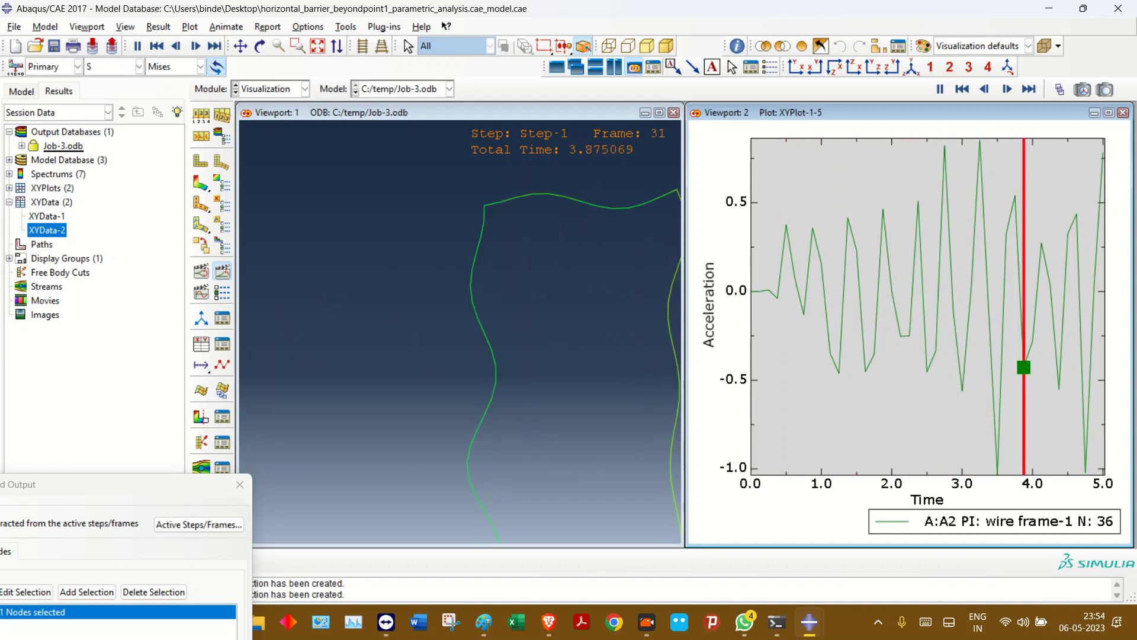
- Turn on rendering of beam profiles in the ODB display options
click(125, 26)
click(173, 301)
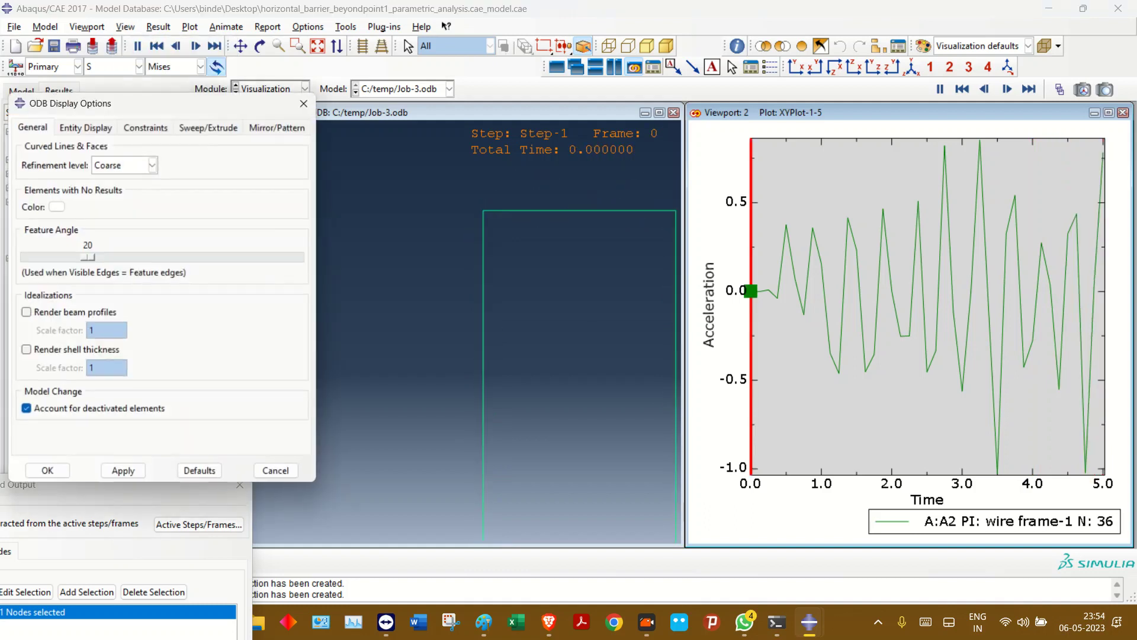
click(26, 312)
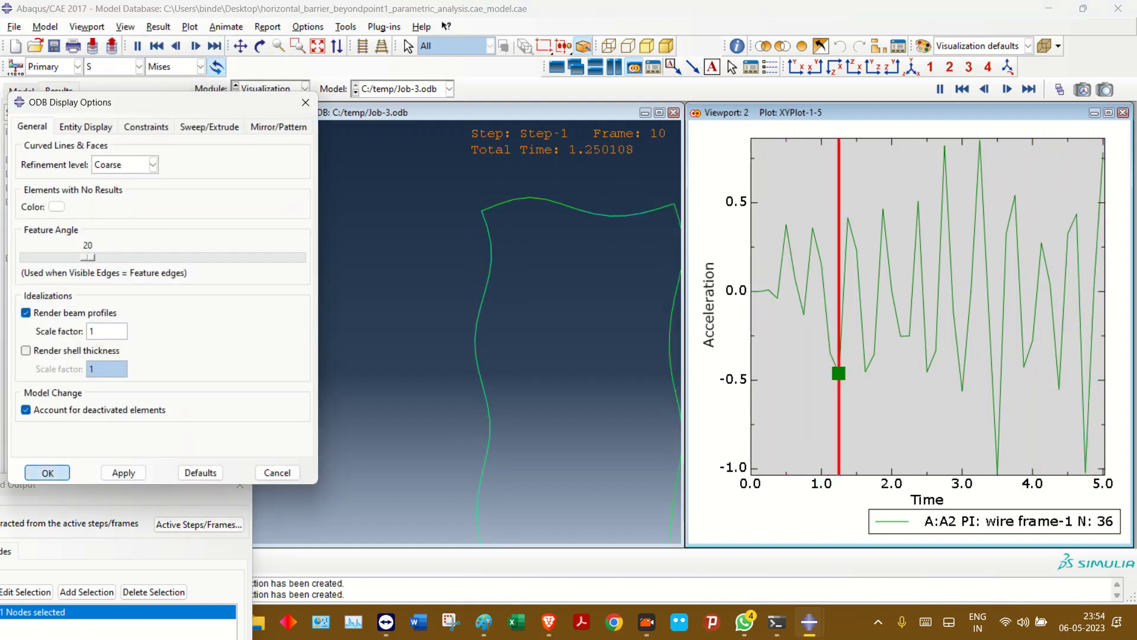
click(47, 472)
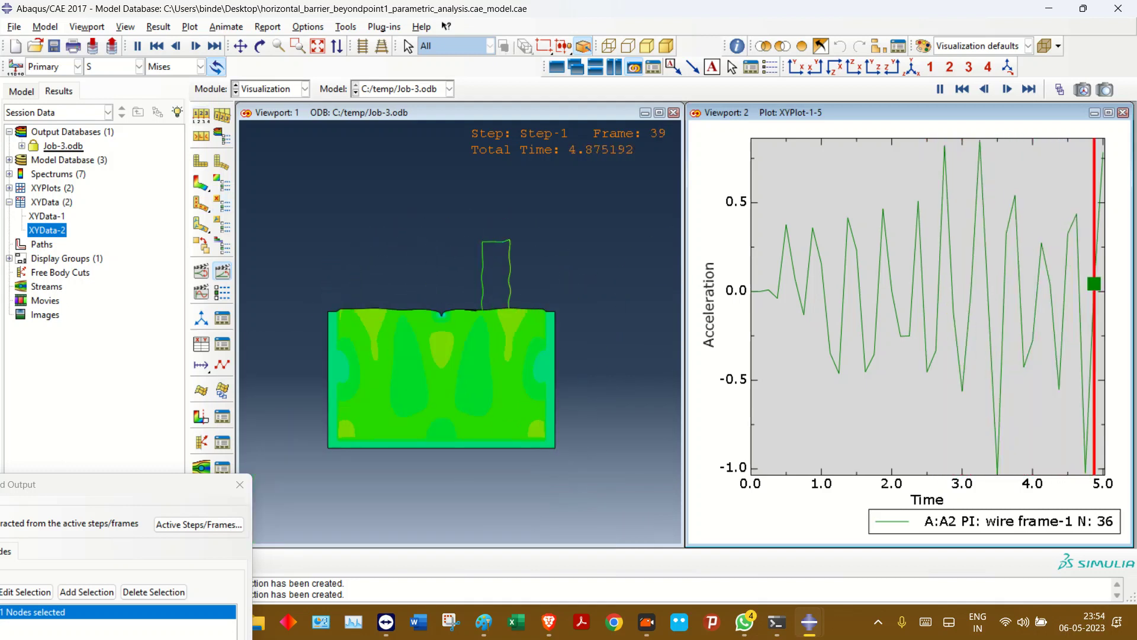
- Make Viewport 1 current, try free edges in the common plot options and set the visible edges to exterior edges
click(222, 136)
click(248, 366)
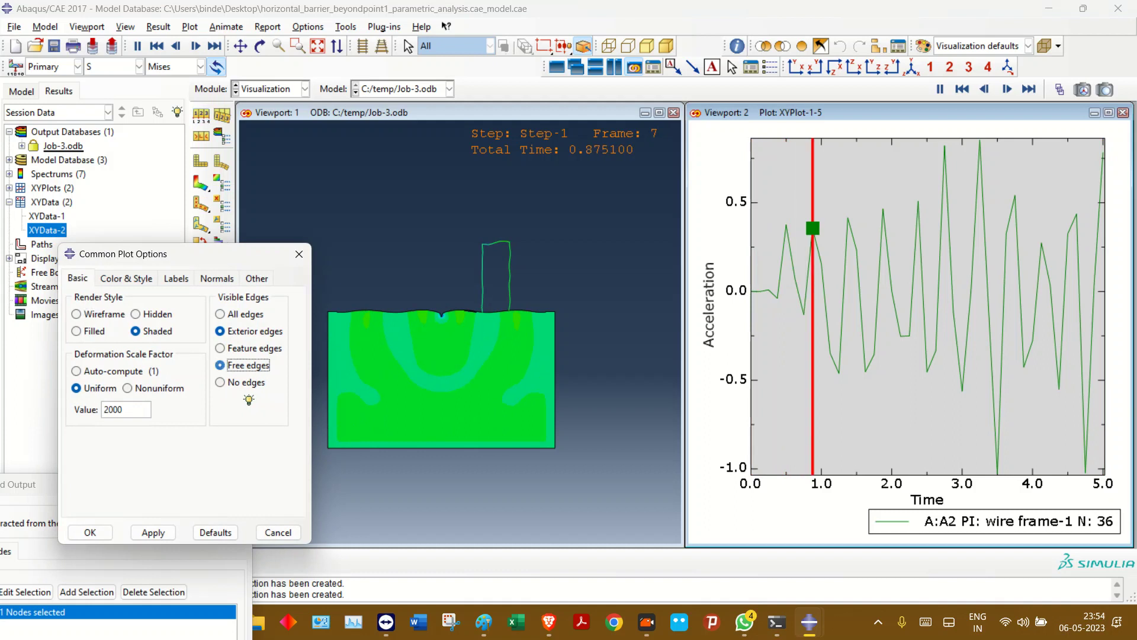
click(152, 532)
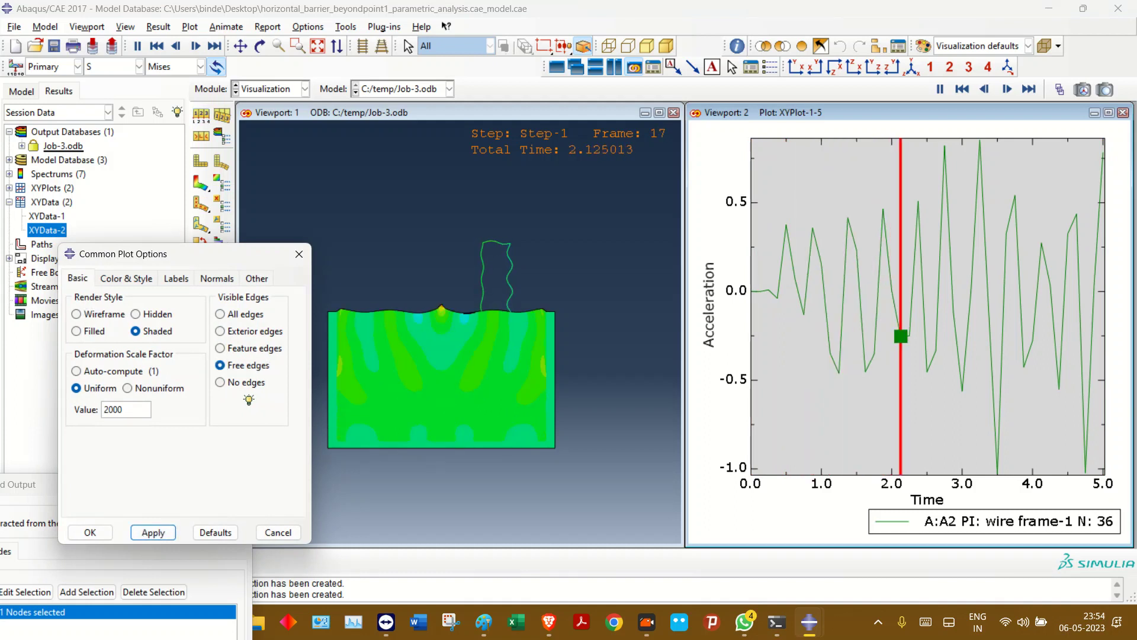
click(379, 225)
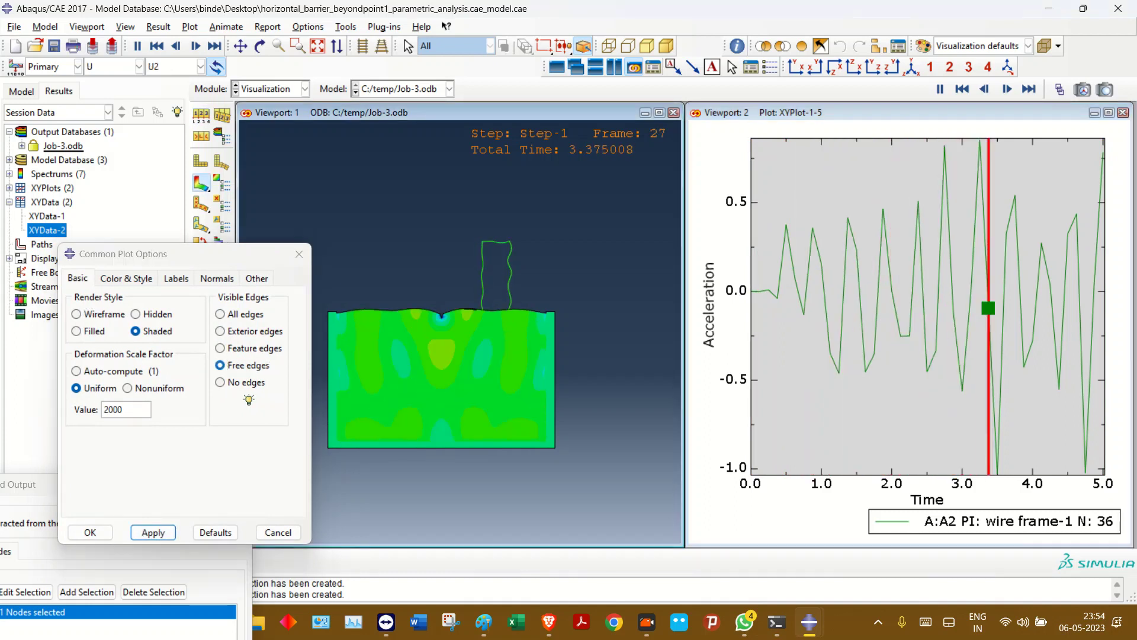
click(248, 366)
click(153, 533)
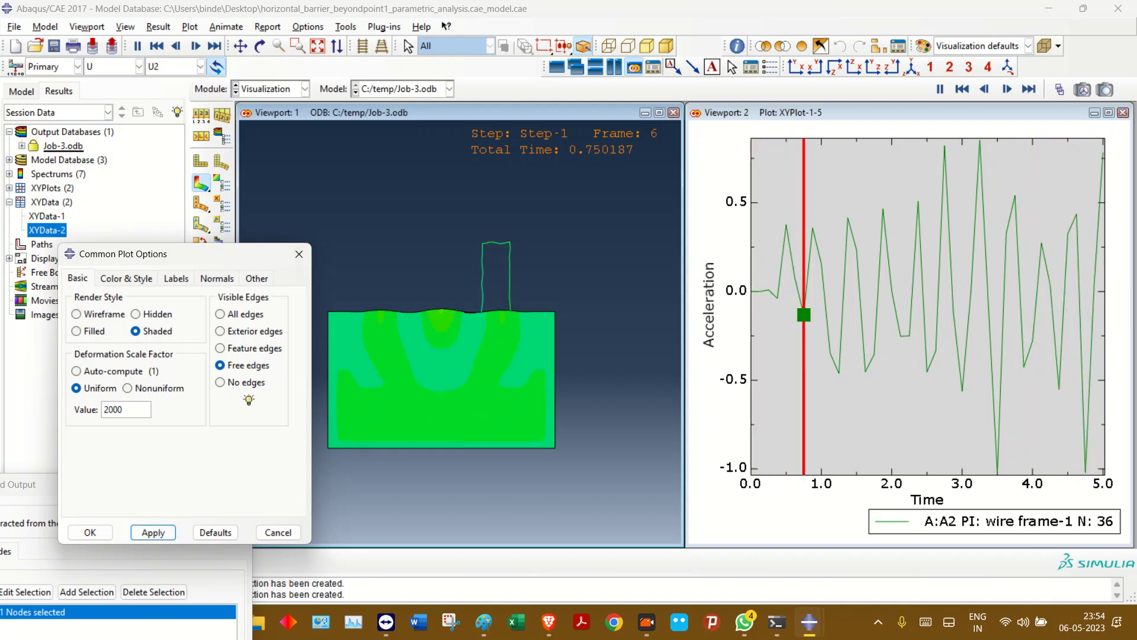
click(220, 331)
click(153, 531)
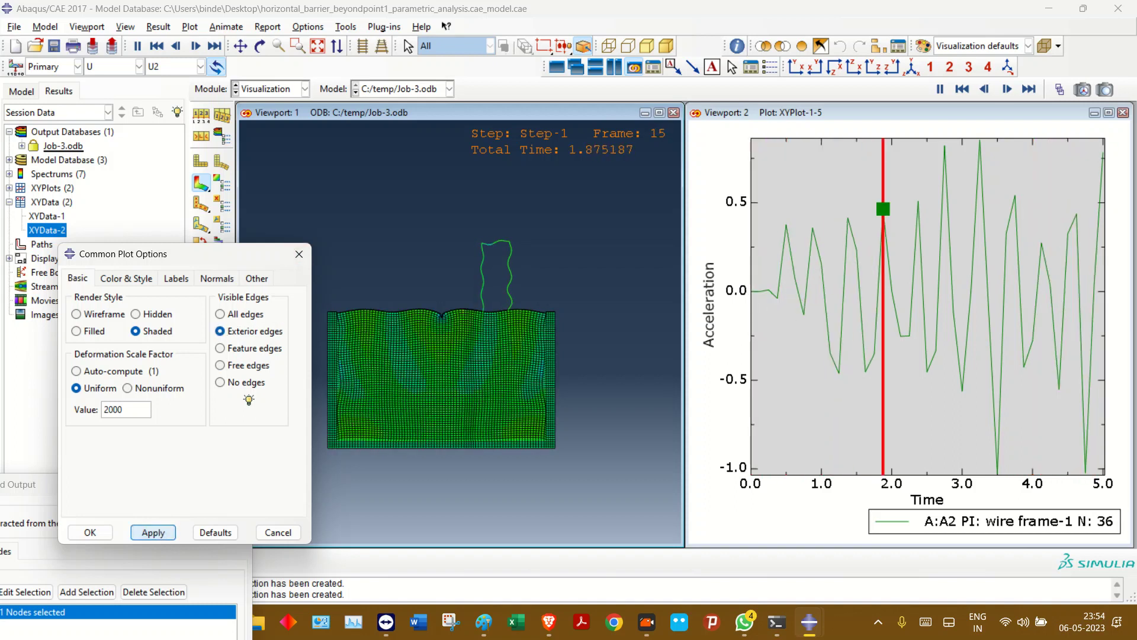
click(90, 532)
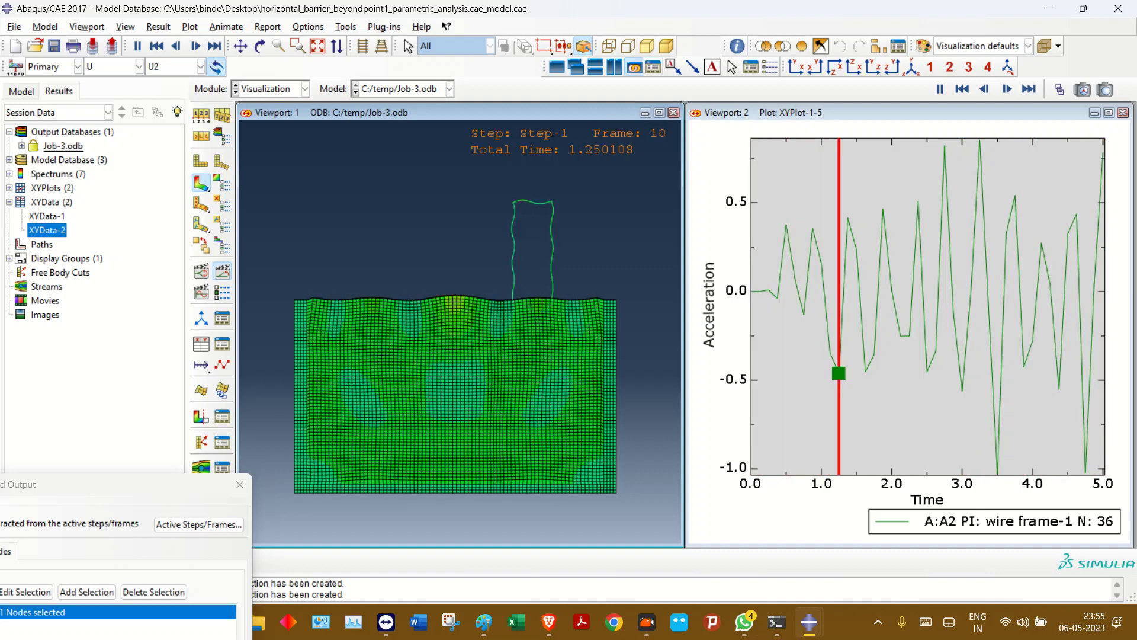
- Try the auto-computed deformation scale factor on the contour plot and restore the uniform factor of 2000
click(222, 137)
drag(130, 409, 101, 409)
click(113, 372)
click(153, 532)
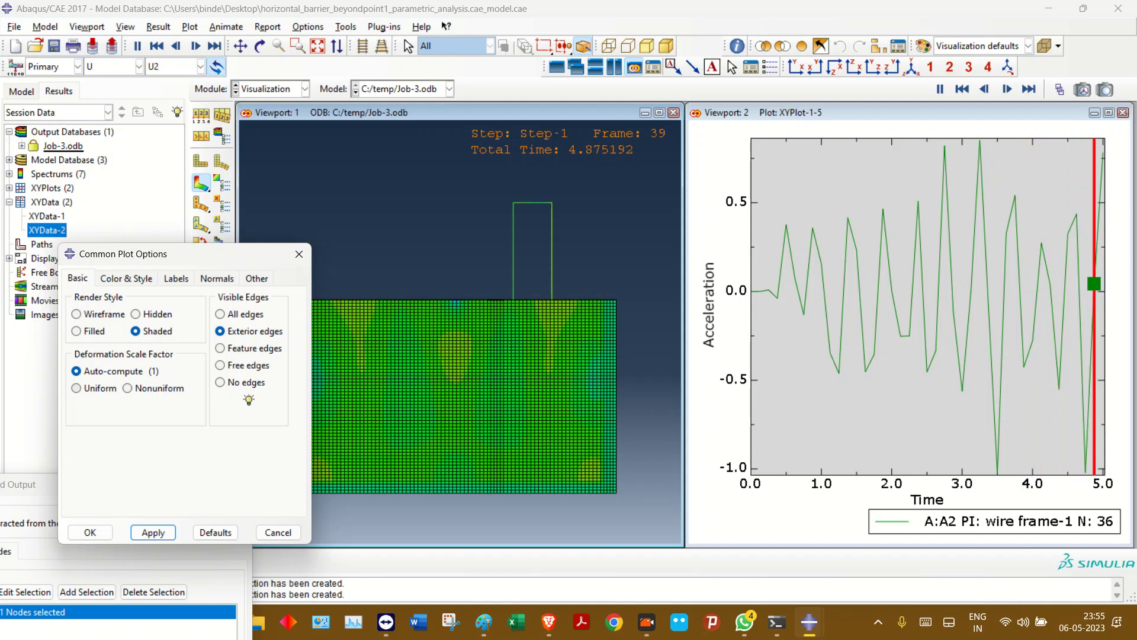
click(100, 389)
click(153, 532)
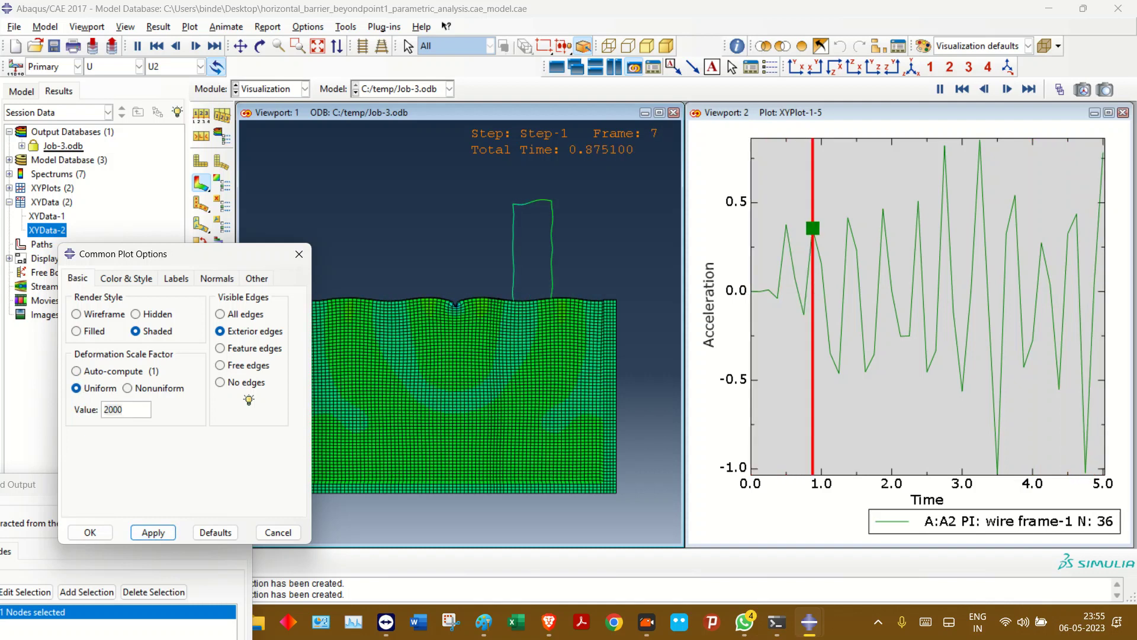
click(300, 254)
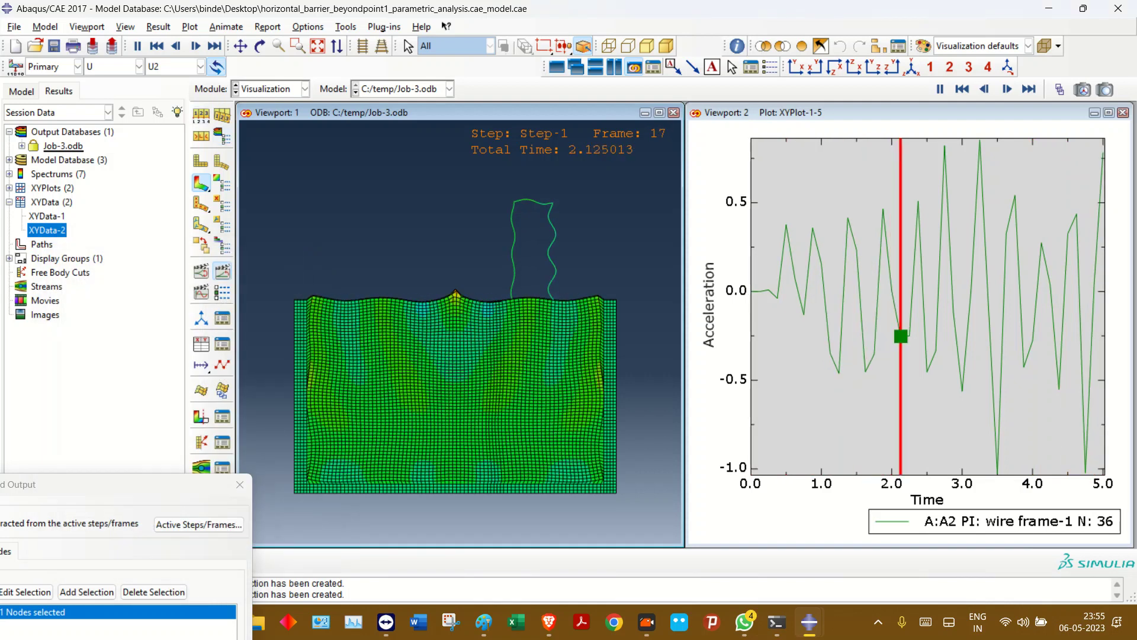
- Write XYData-1 and XYData-2 as a single table to the report file abaqus.rpt, appending to the file
ctrl+click(47, 217)
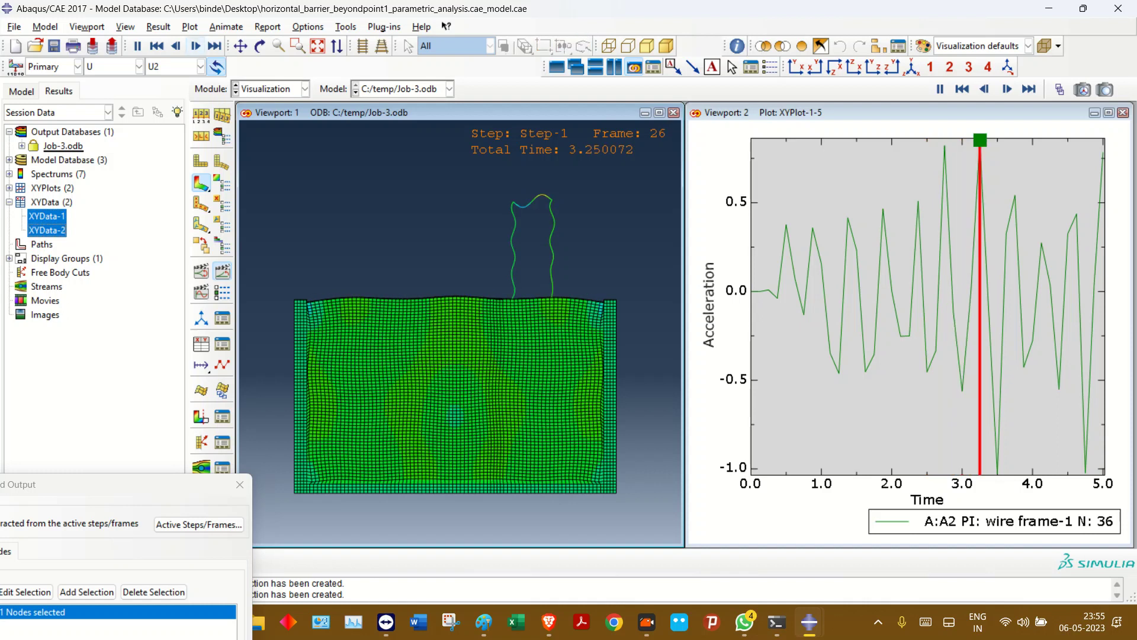
click(158, 27)
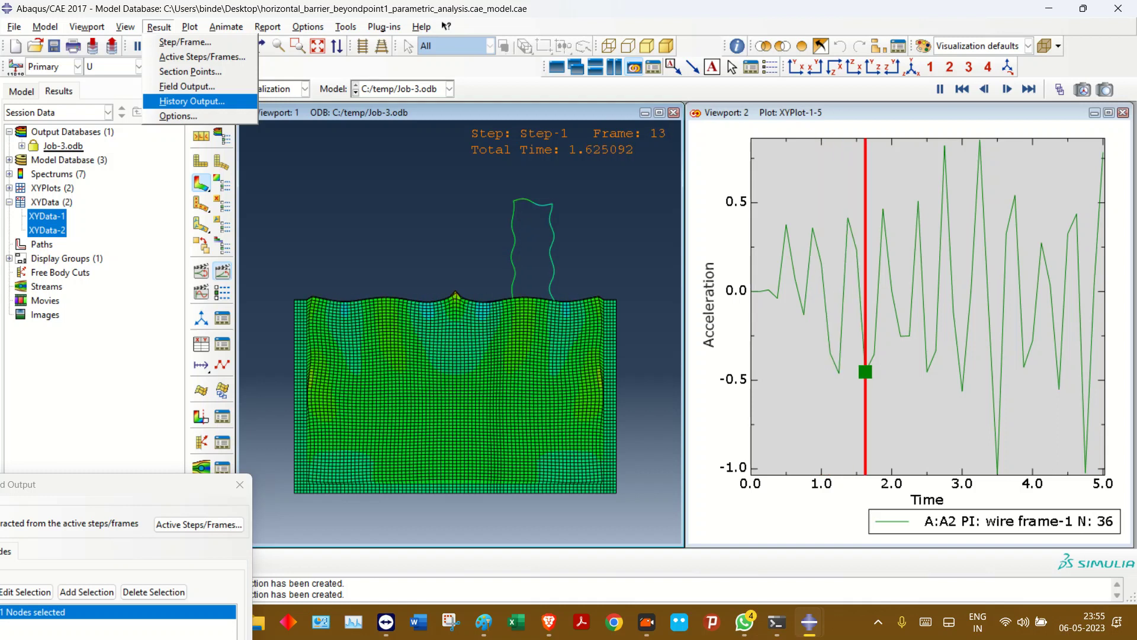
mouse_move(227, 26)
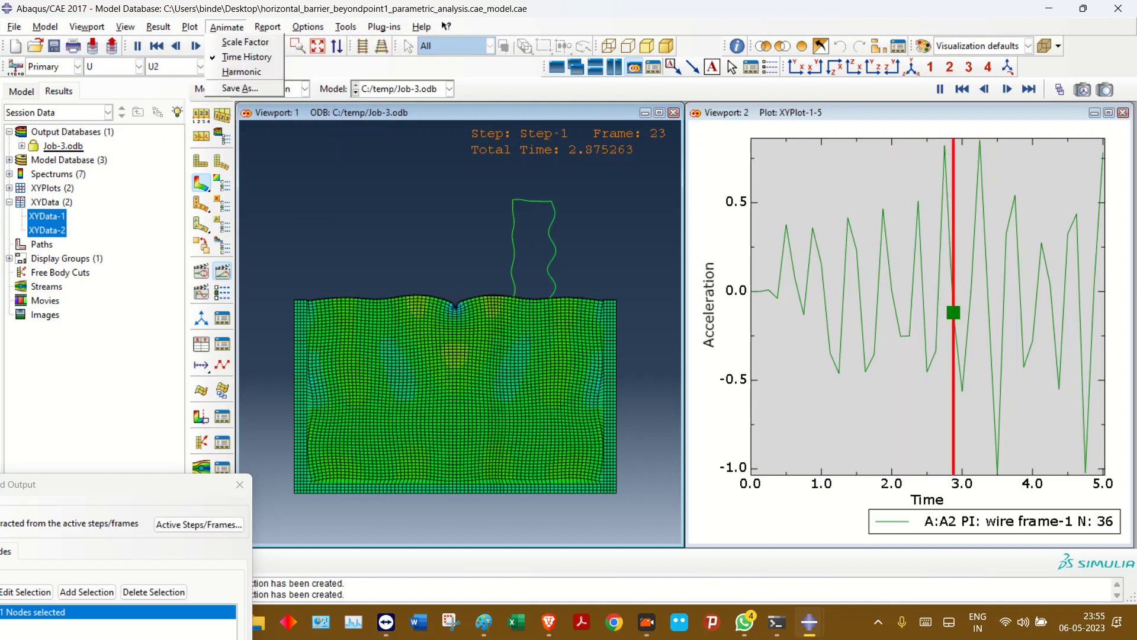
mouse_move(267, 26)
click(276, 42)
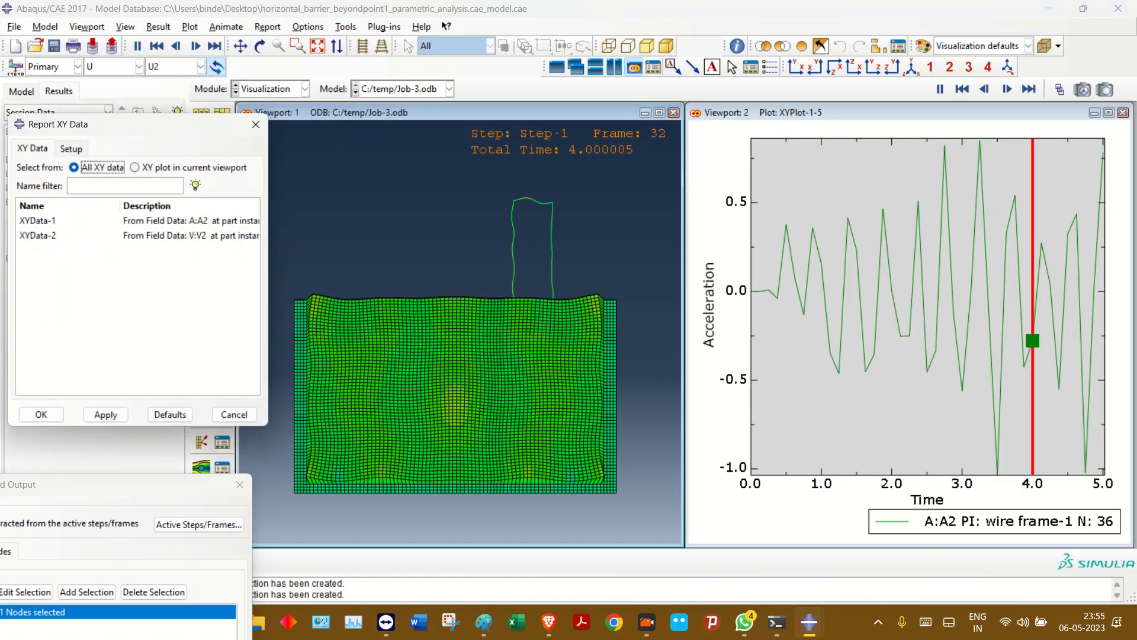
drag(65, 221, 66, 236)
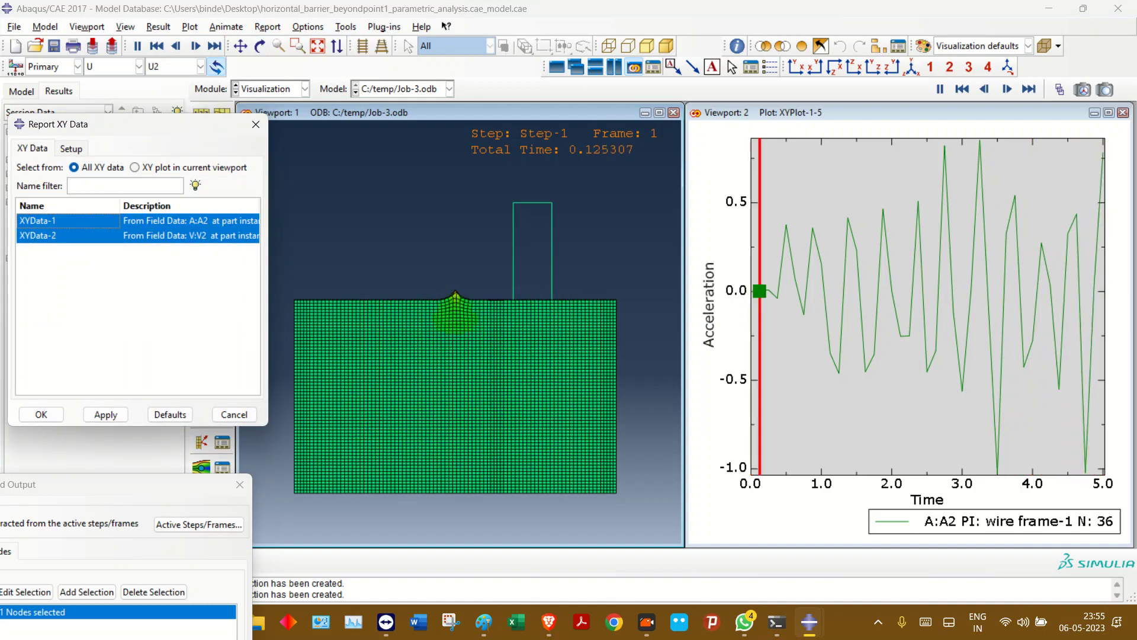
click(72, 149)
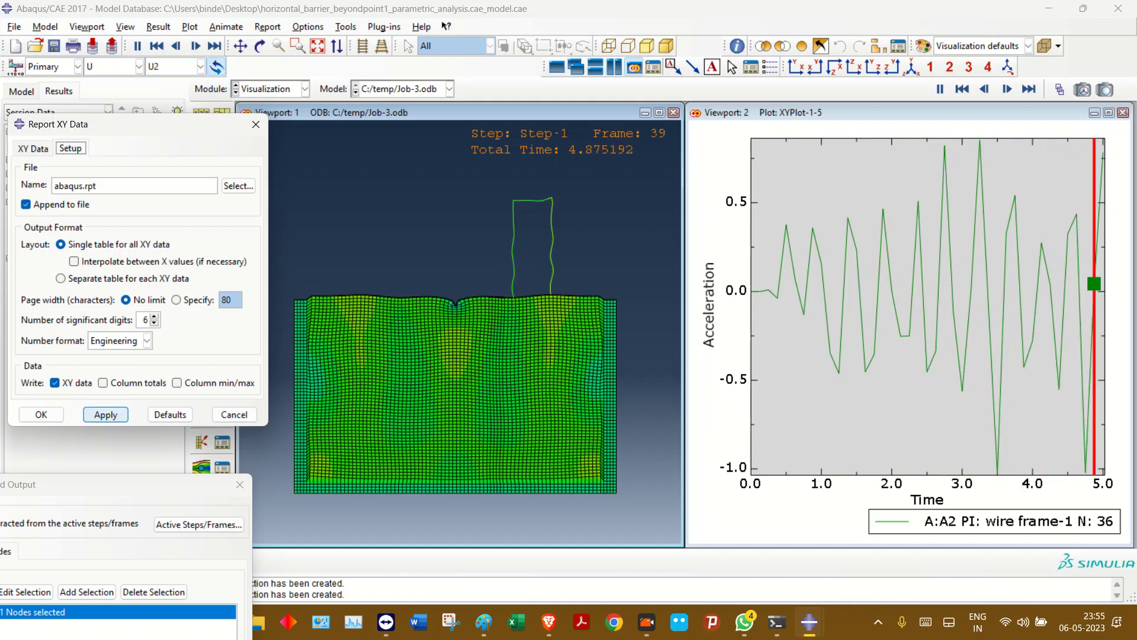
click(256, 124)
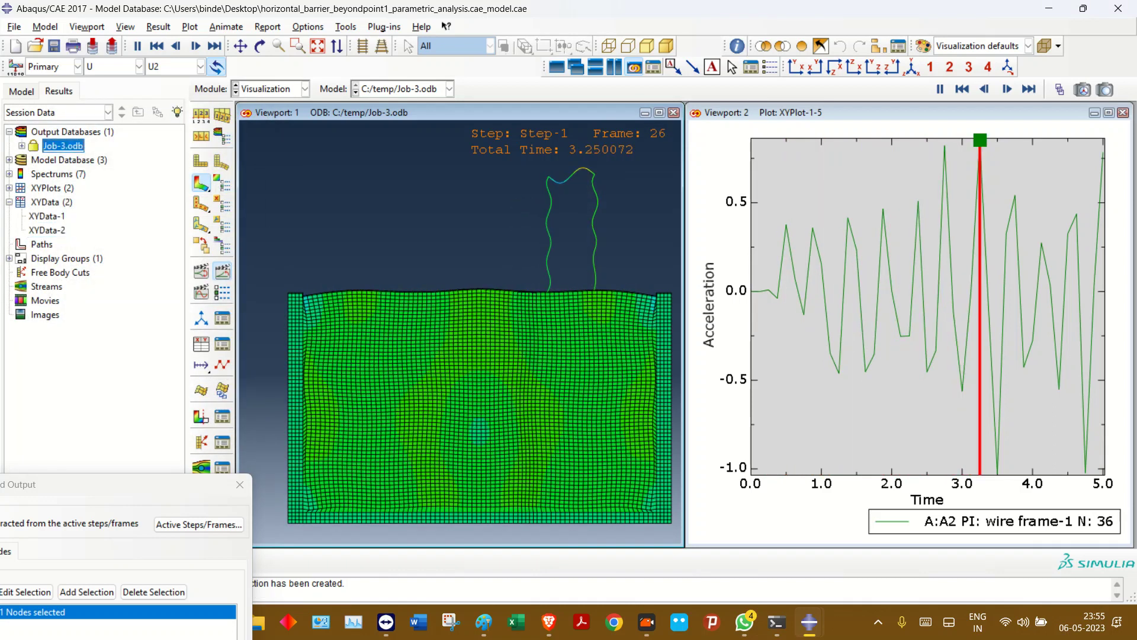
- Close the Job-3.odb output database and switch to the model database tree
right_click(60, 147)
click(77, 173)
click(20, 90)
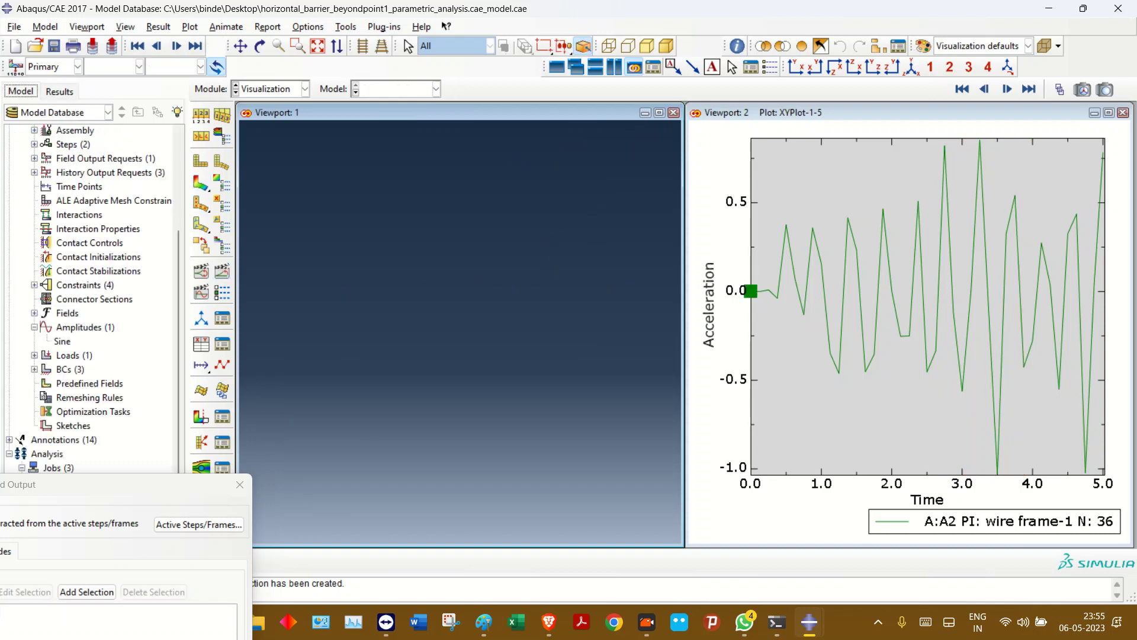
- Examine the Sine amplitude's circular frequency and its A and B coefficients
double_click(63, 341)
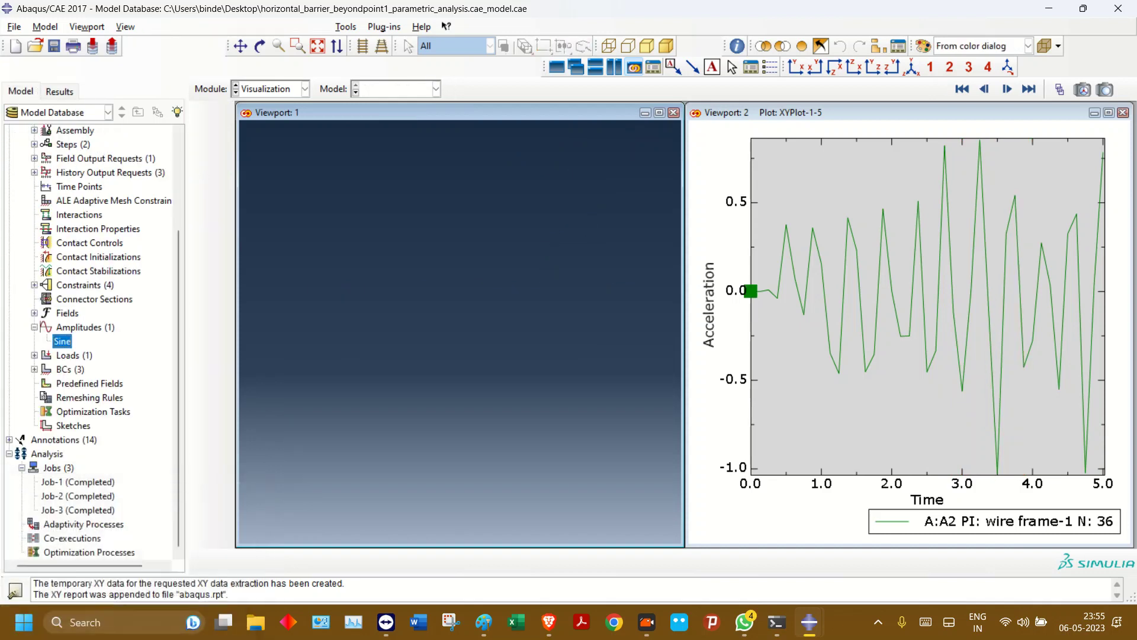
drag(77, 80, 257, 73)
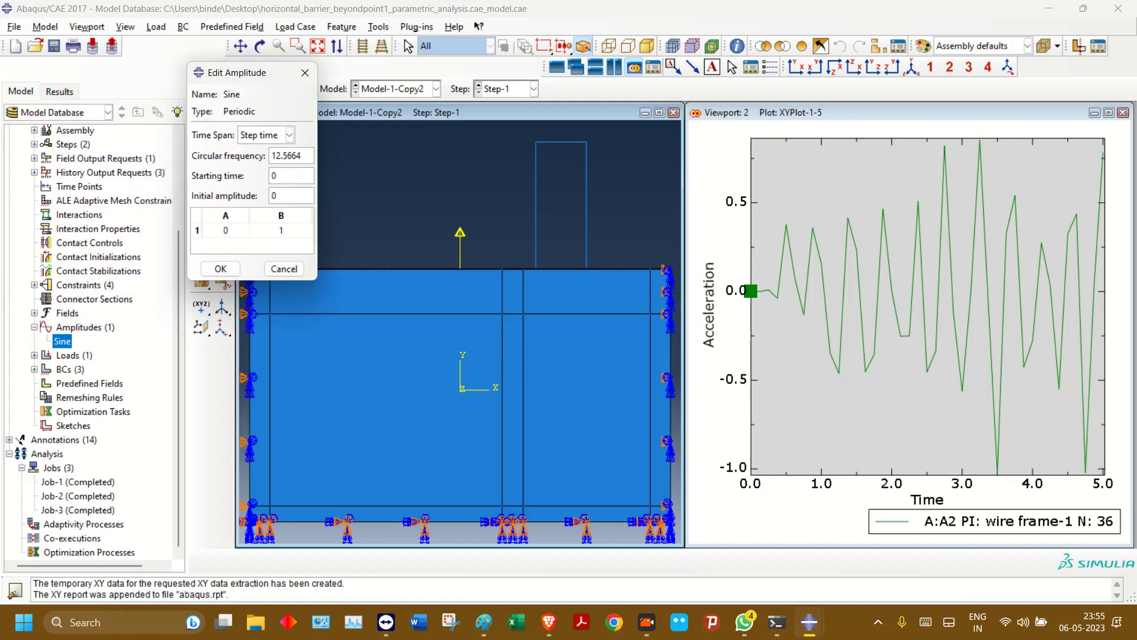
drag(271, 155, 297, 156)
drag(297, 156, 302, 156)
drag(225, 231, 282, 231)
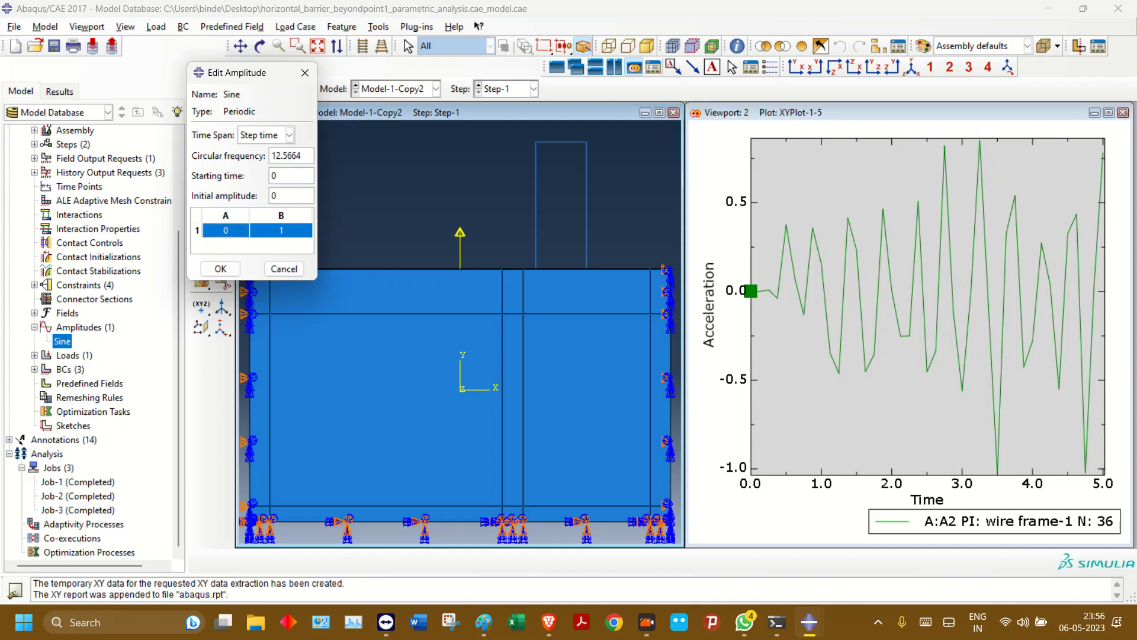
click(305, 72)
- In the Load module, review the definition of the concentrated force Load-1 and suppress it
click(305, 88)
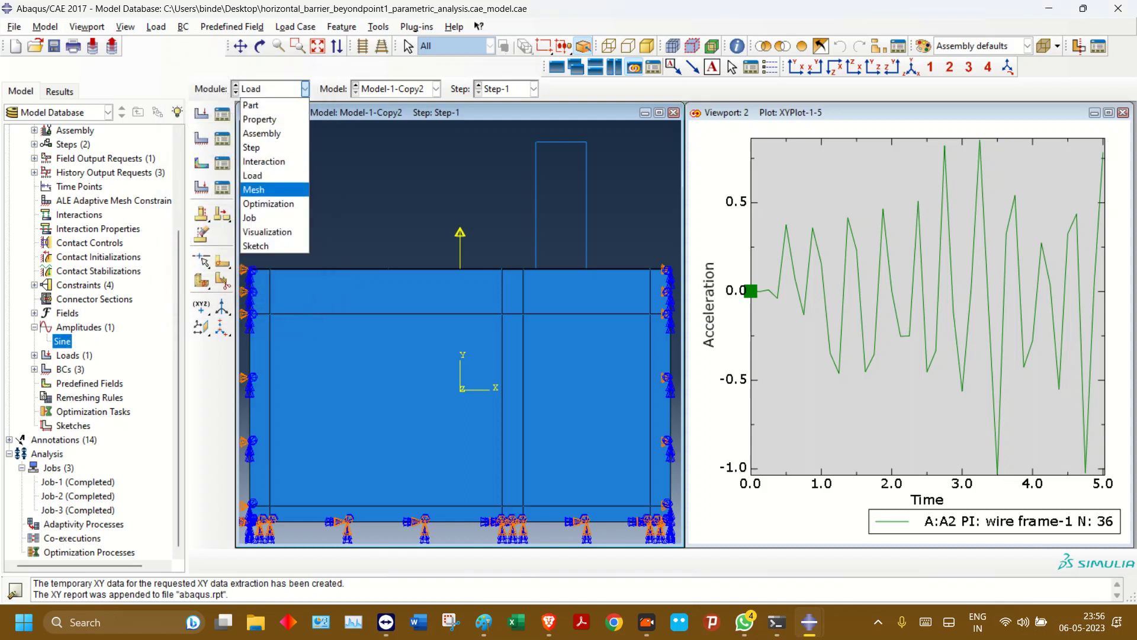
click(254, 176)
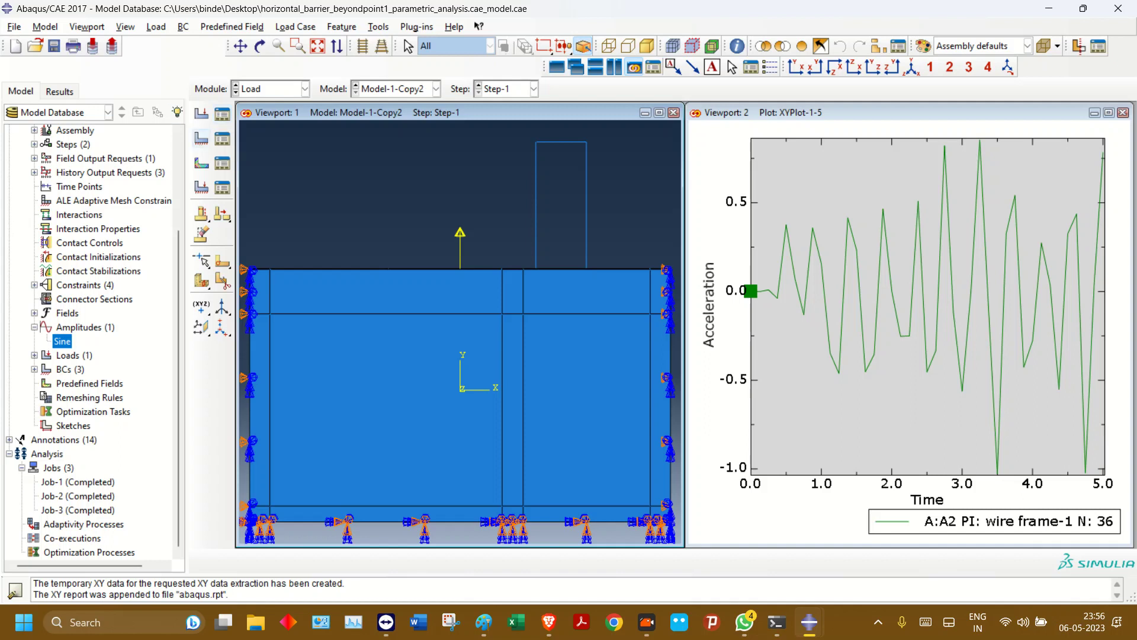
click(222, 114)
click(338, 259)
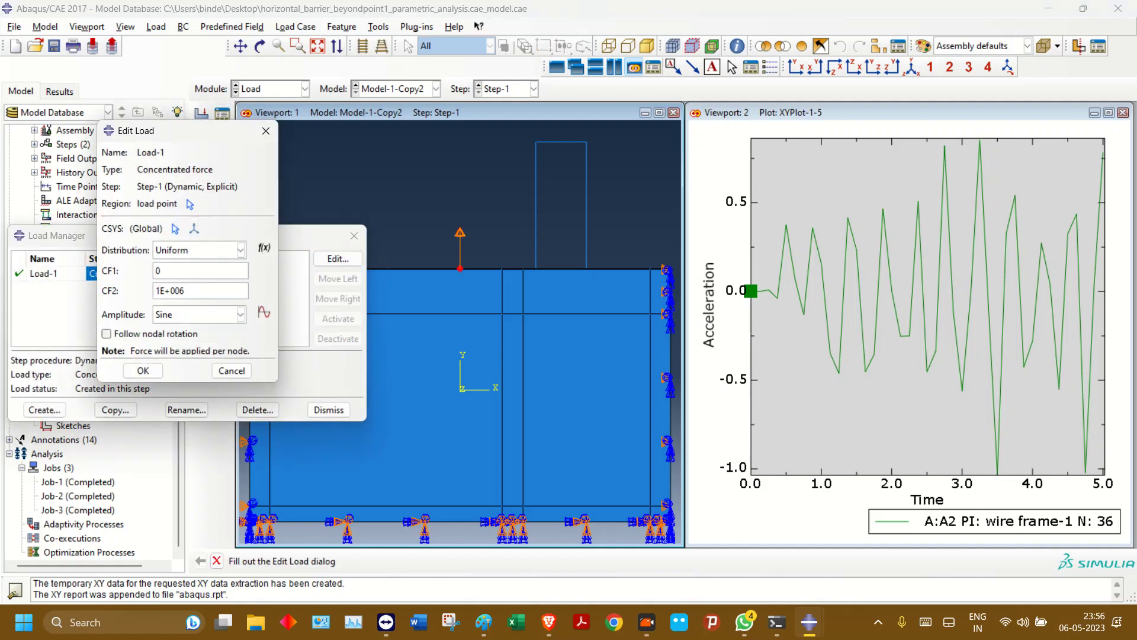
click(266, 131)
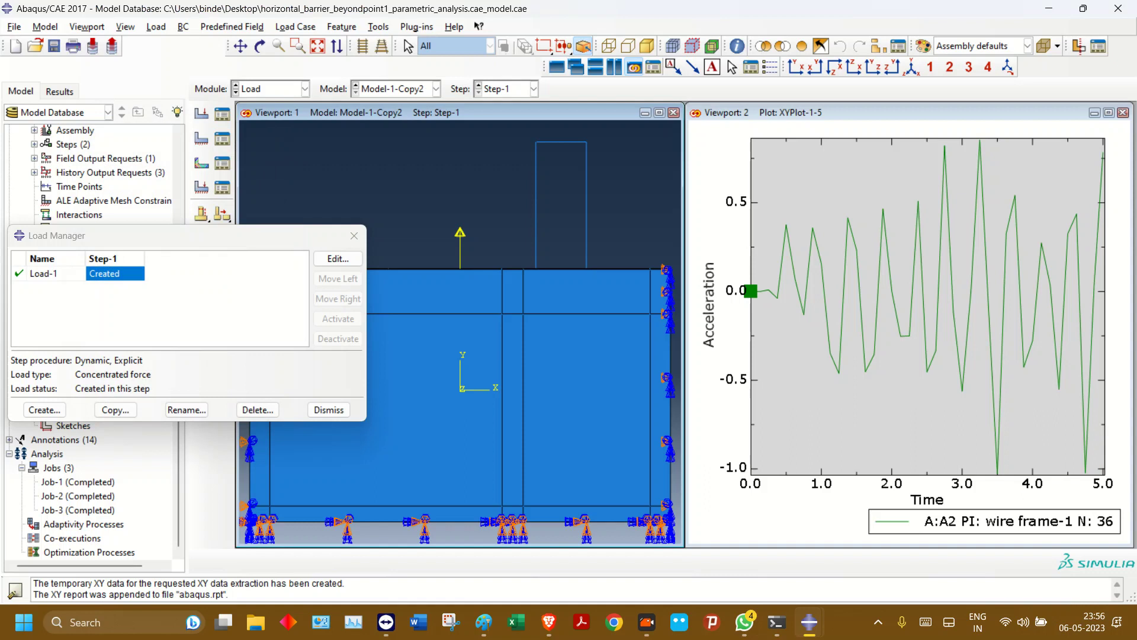
click(19, 273)
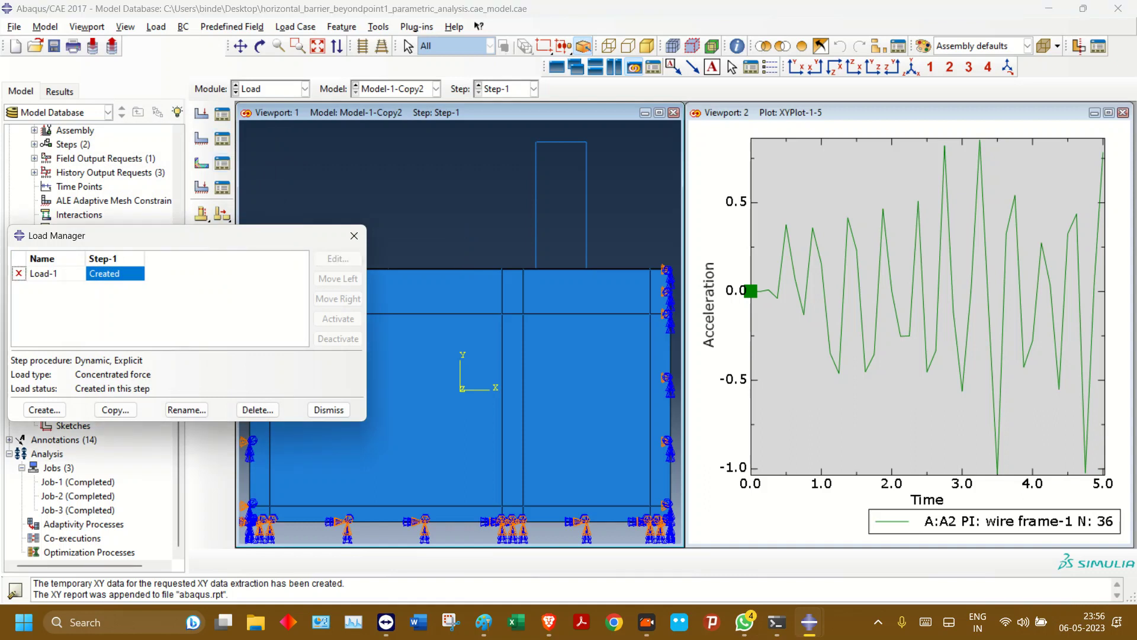
click(222, 163)
click(950, 225)
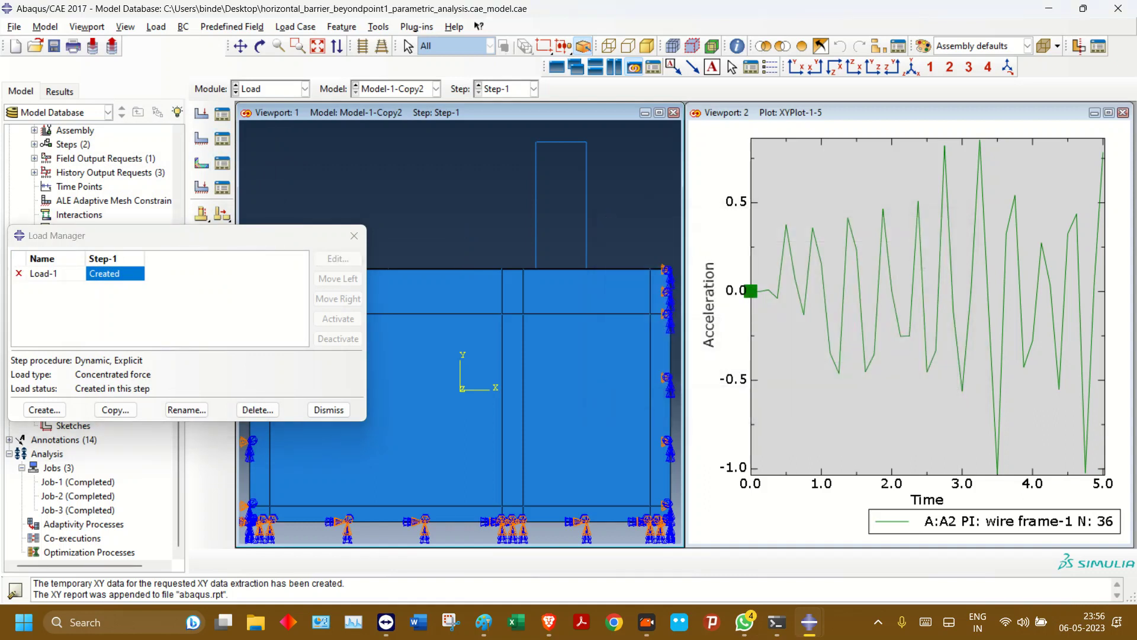
- Create the Acceleration/Angular acceleration boundary condition BC-4 in Step-1 on the load point set
click(201, 138)
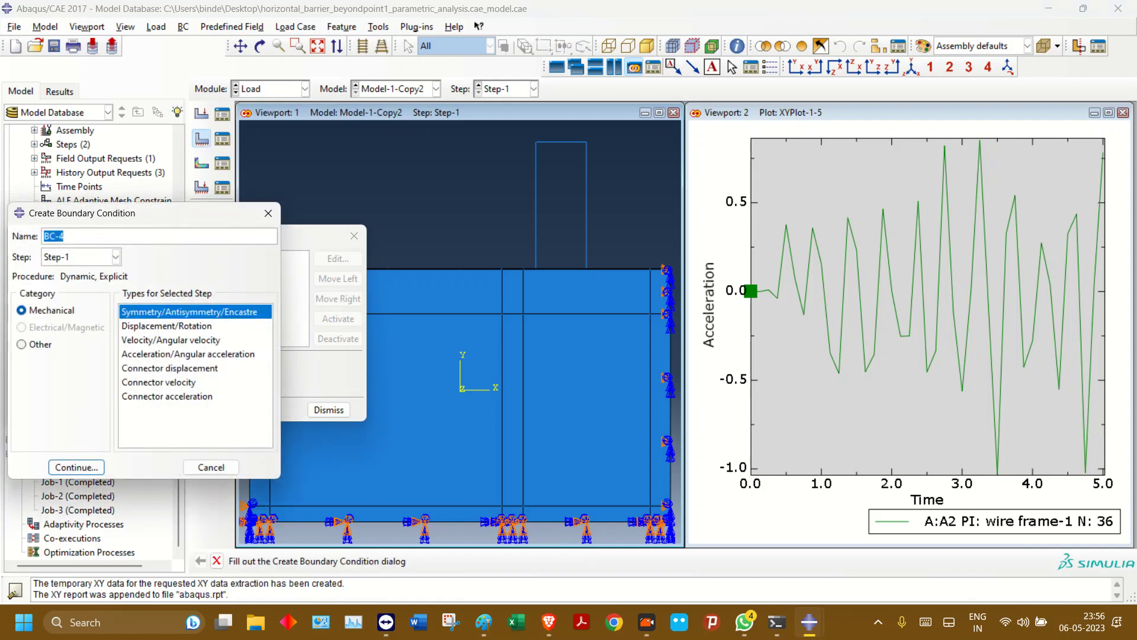
click(188, 354)
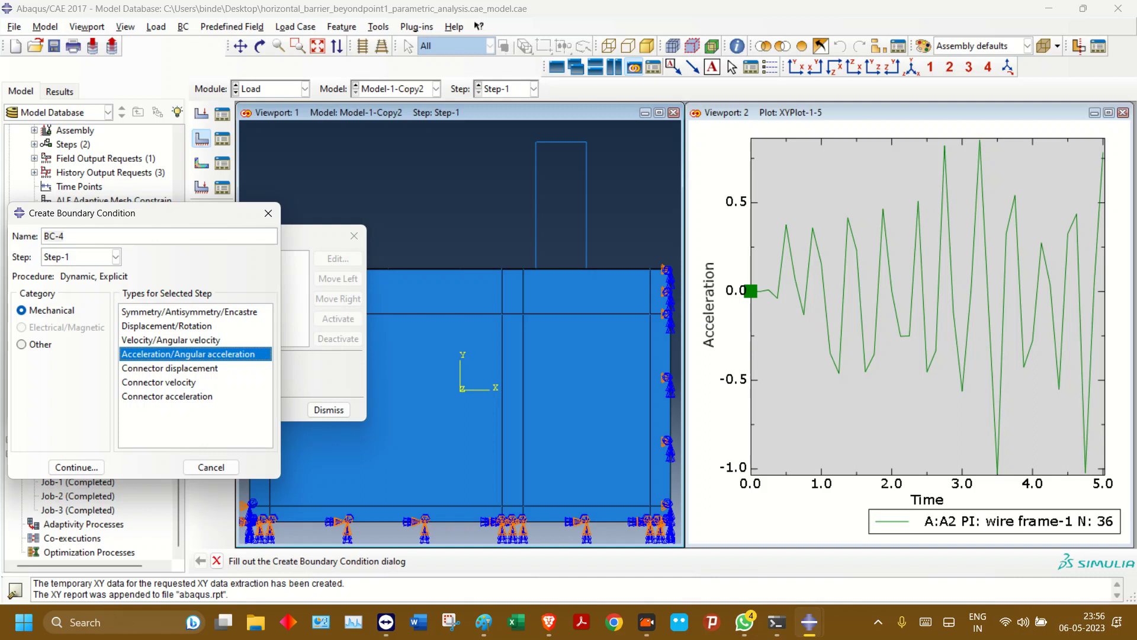
click(77, 466)
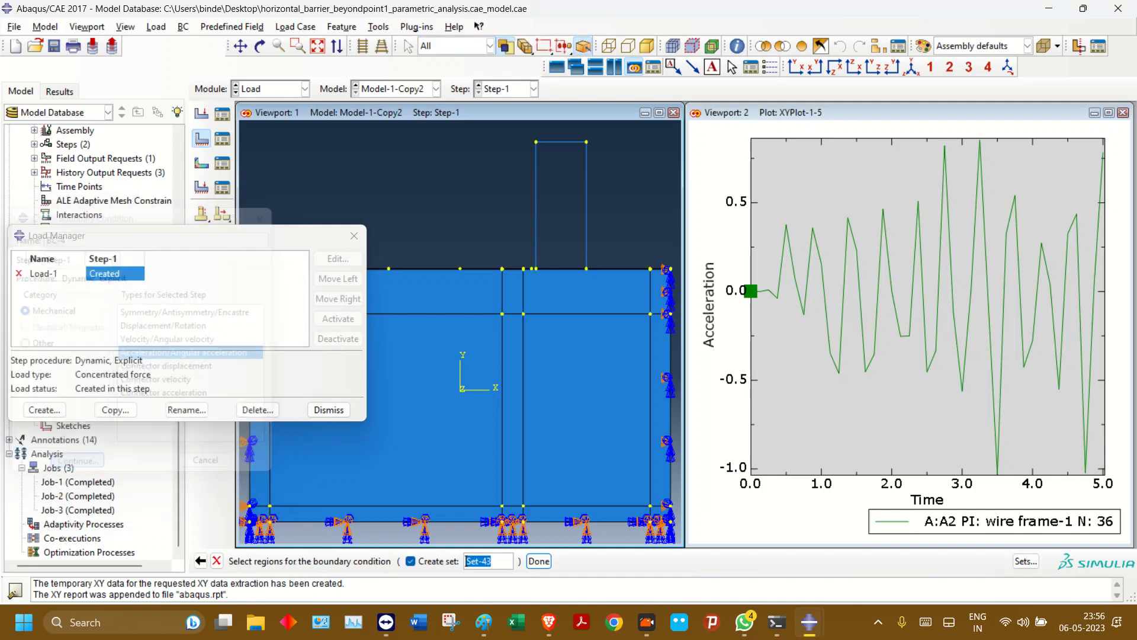
click(1026, 561)
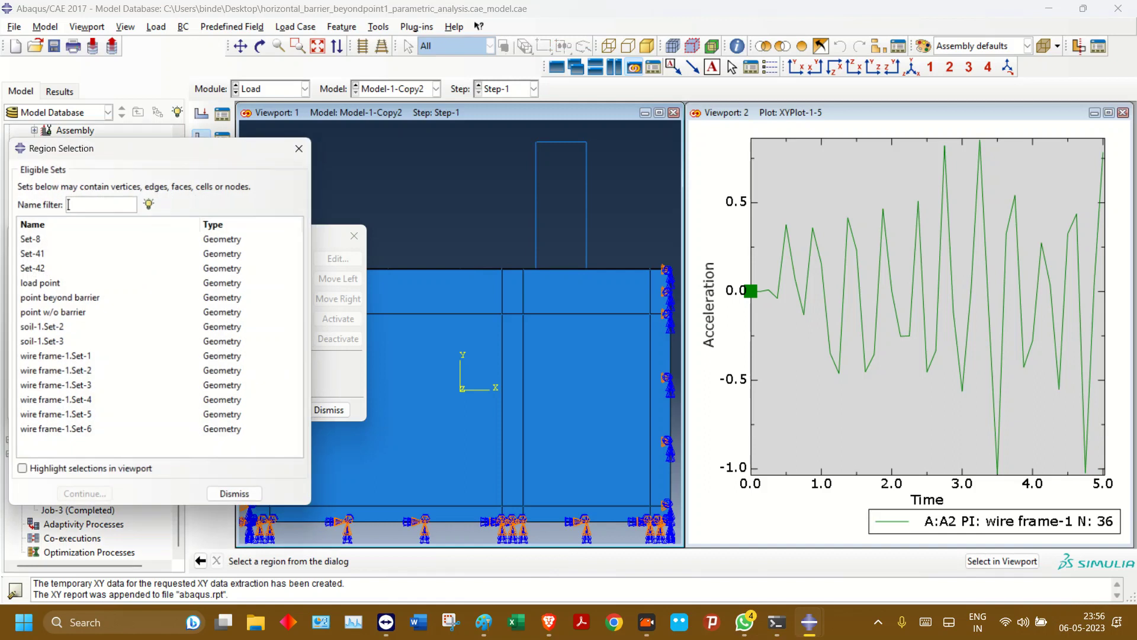
click(39, 283)
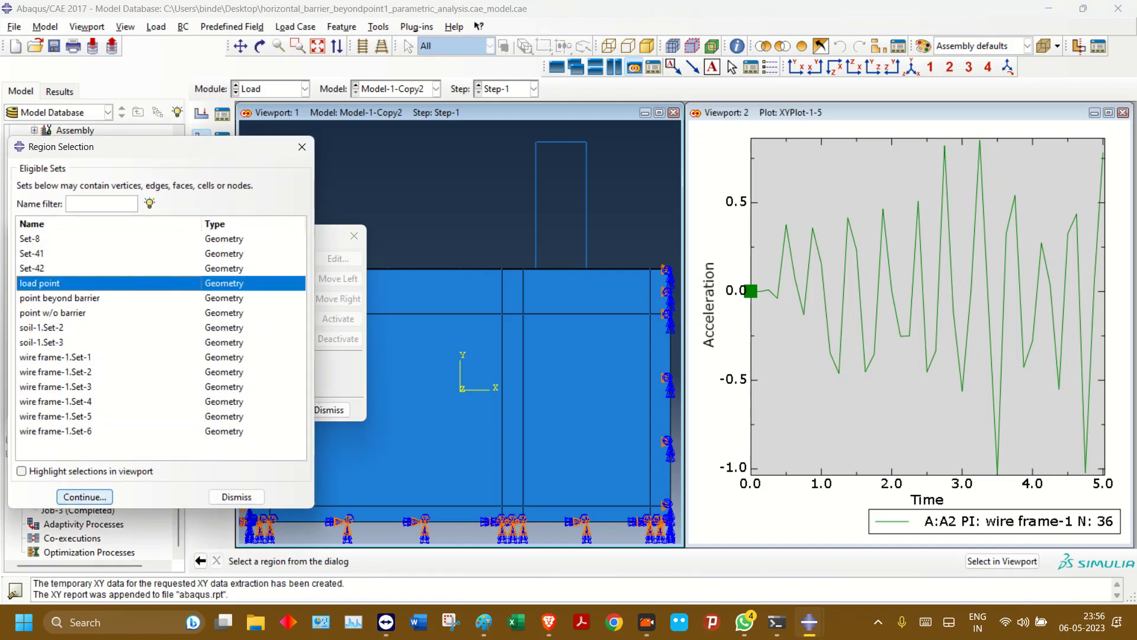
click(85, 496)
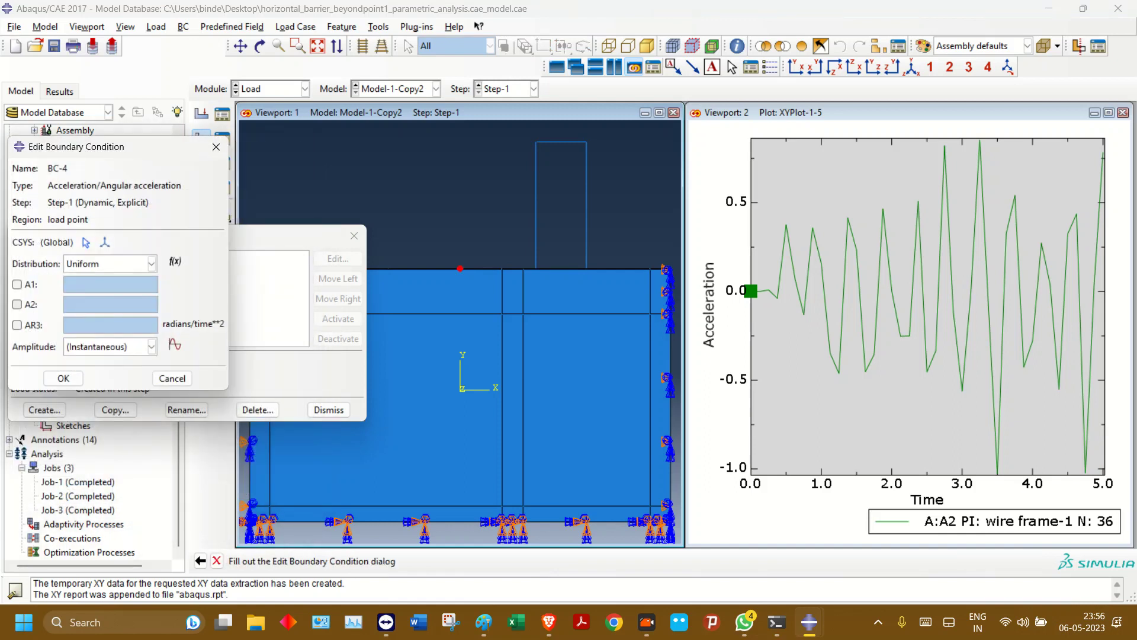
- Give BC-4 an A2 acceleration of 1 with the Sine amplitude and close the load manager
click(16, 304)
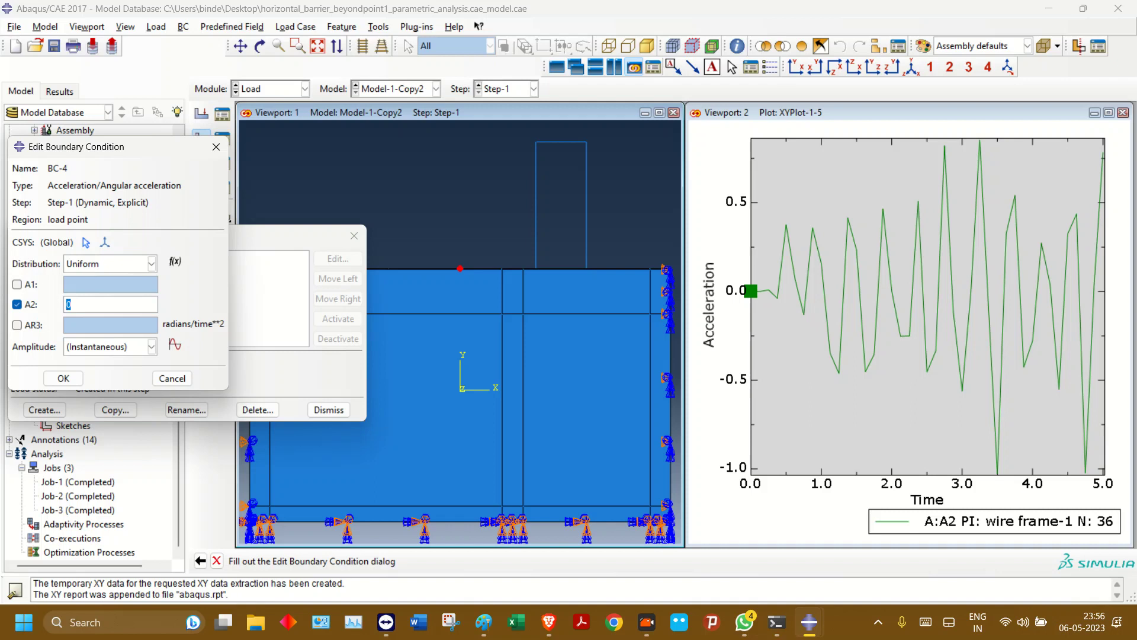
text(1)
click(151, 346)
click(77, 377)
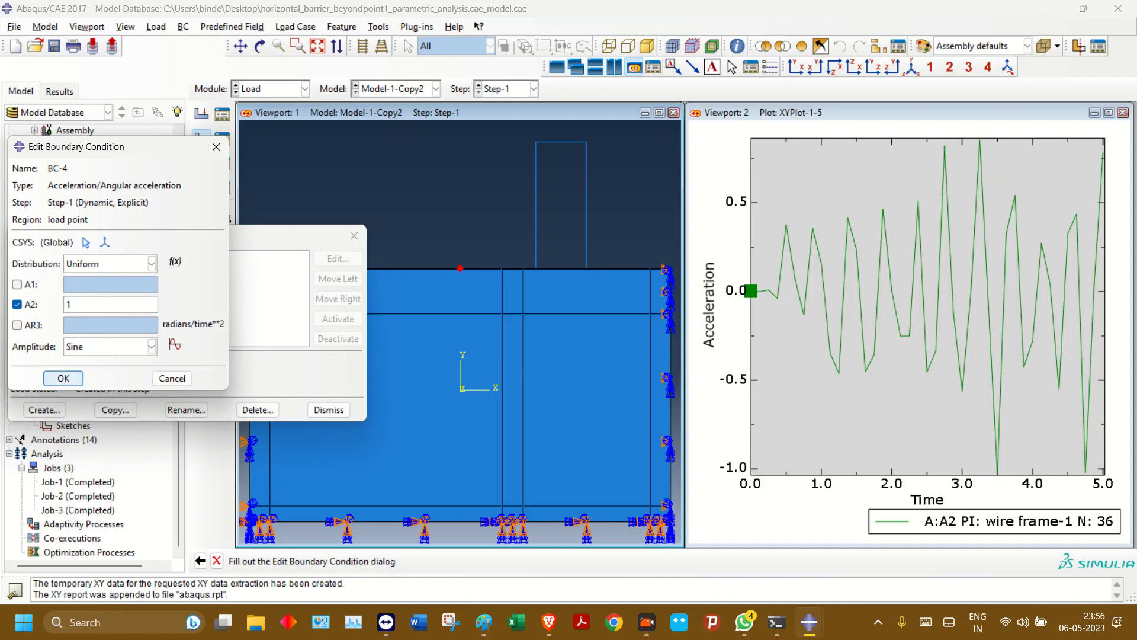
click(66, 377)
click(354, 235)
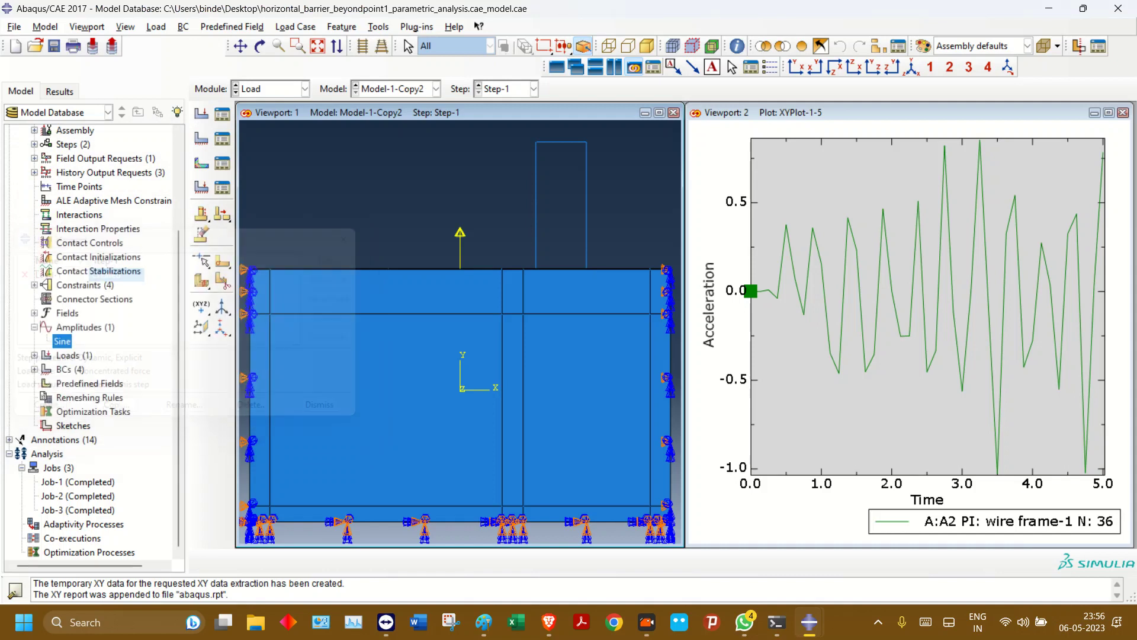
- Edit BC-4 and set its A2 acceleration to 9.81
click(222, 139)
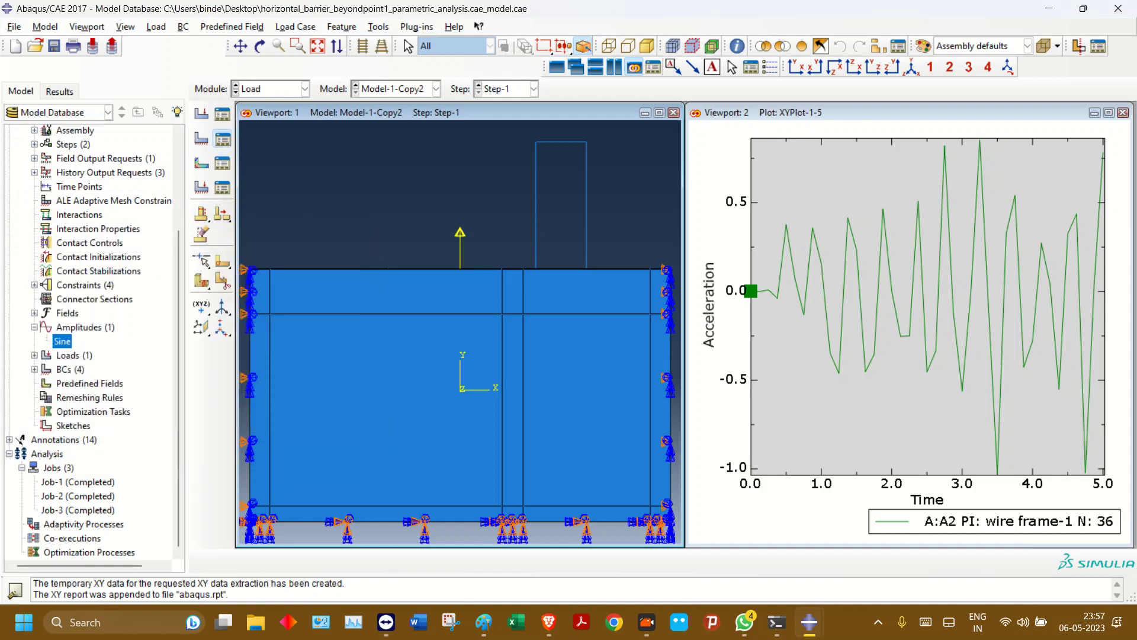
click(459, 239)
drag(332, 219, 134, 435)
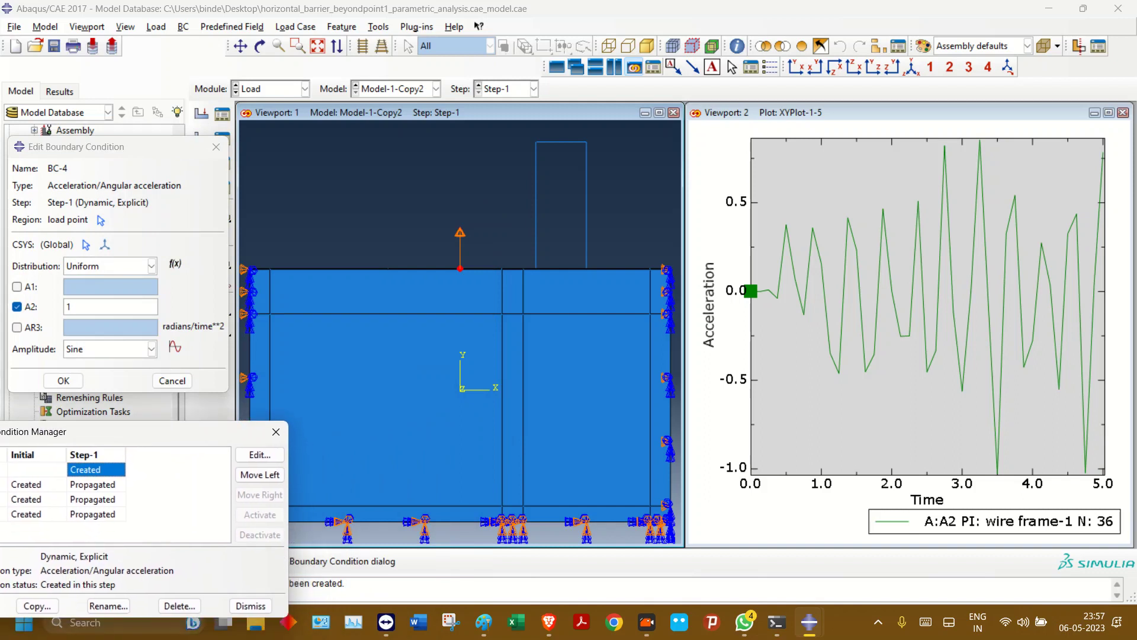
click(82, 307)
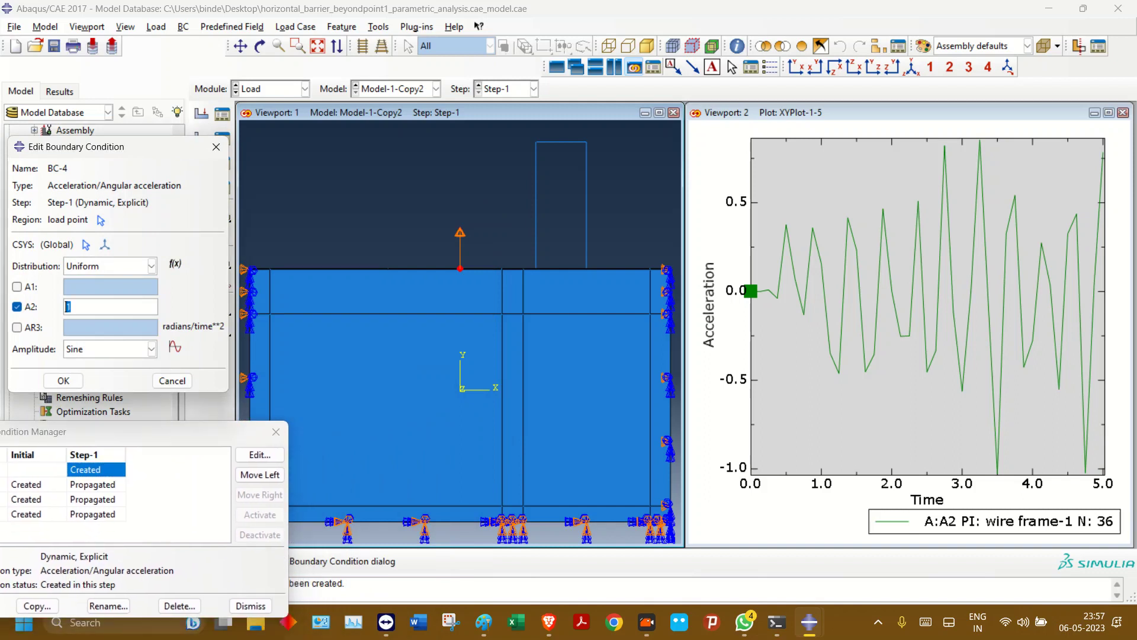
text(9.81)
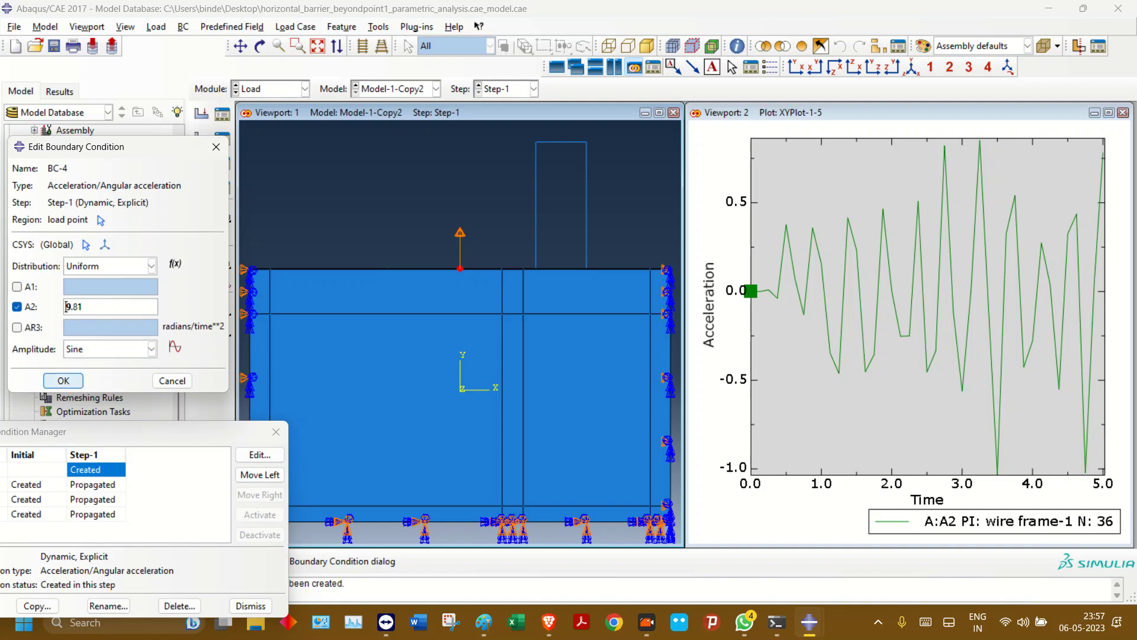
click(63, 381)
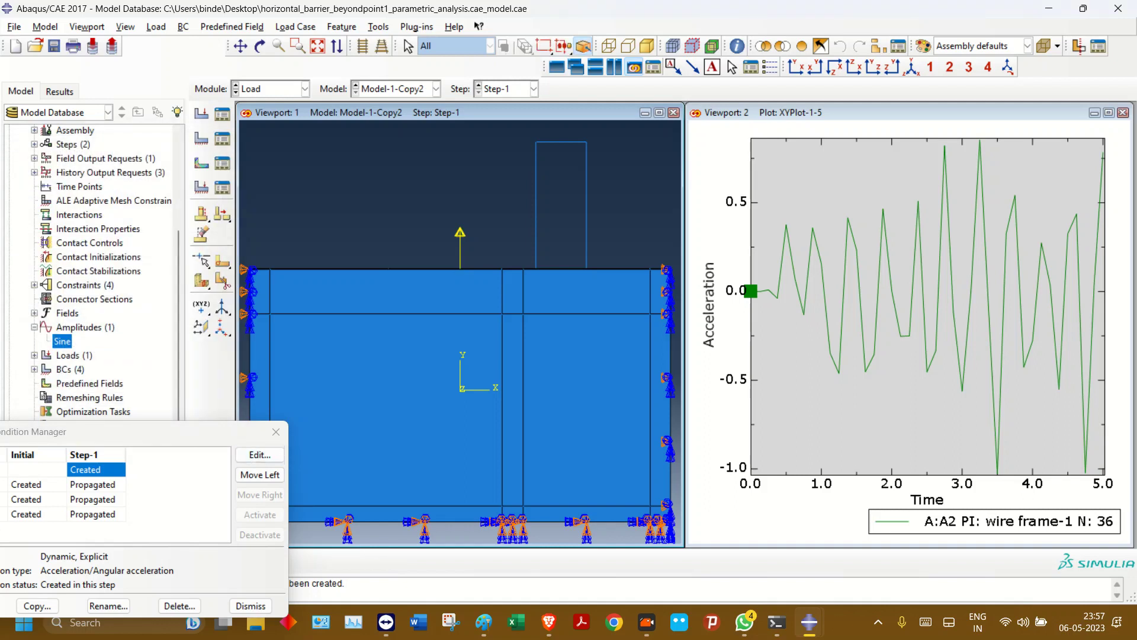
click(251, 606)
- Submit Job-3 for analysis
click(78, 510)
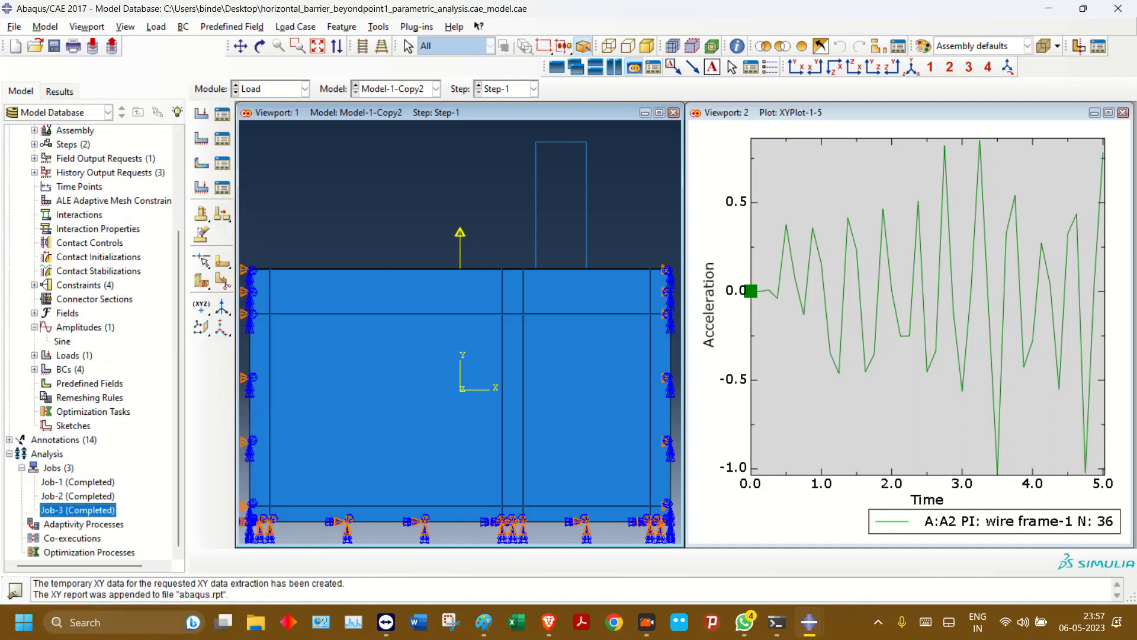
right_click(77, 510)
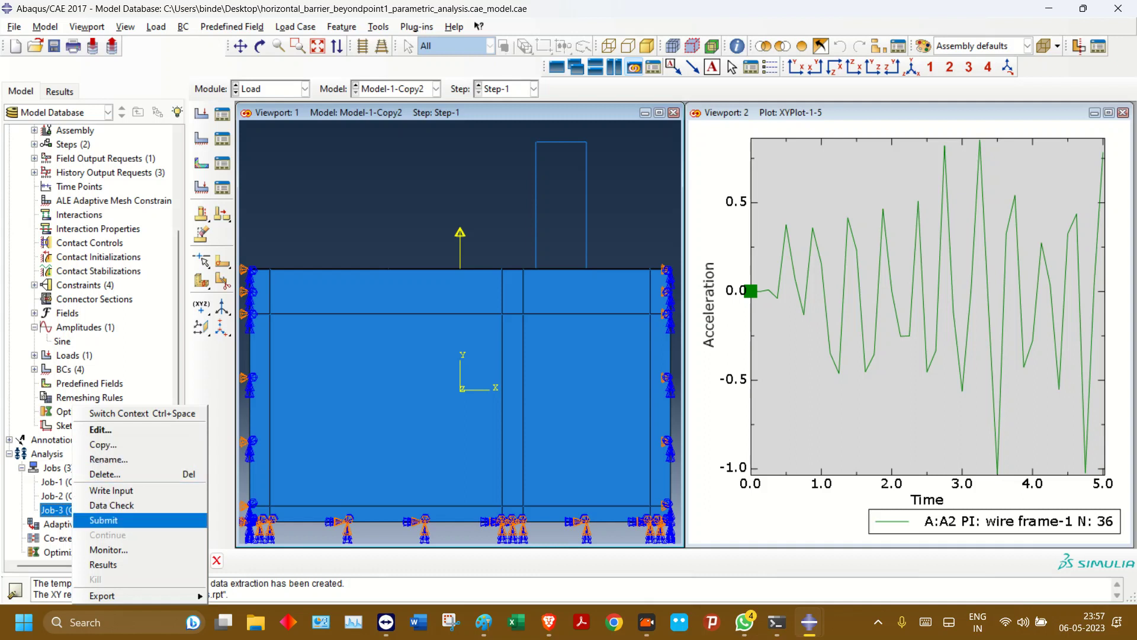
click(104, 520)
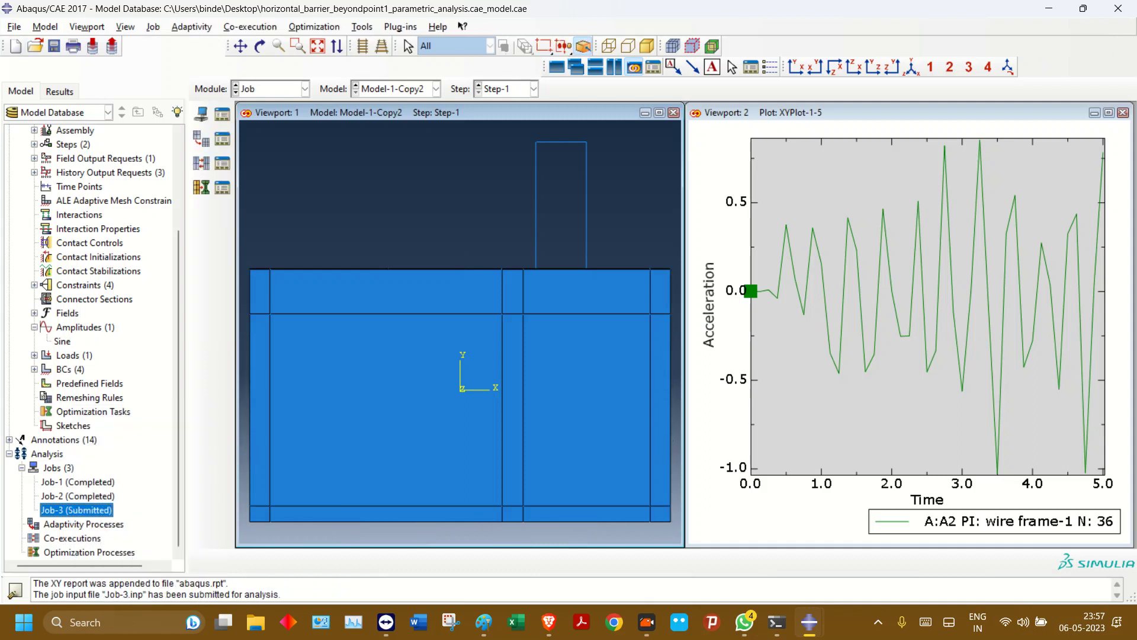
- Plot XYData-1 from the session data in Viewport 1
click(58, 92)
drag(47, 200, 45, 230)
click(46, 217)
shift+click(47, 202)
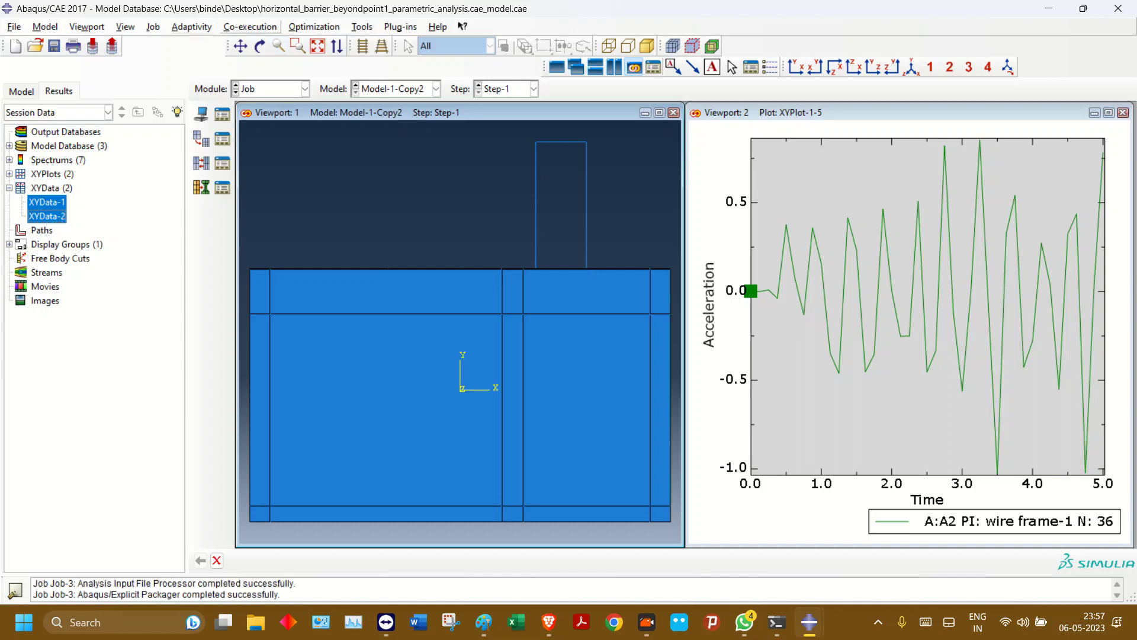
click(252, 27)
mouse_move(314, 27)
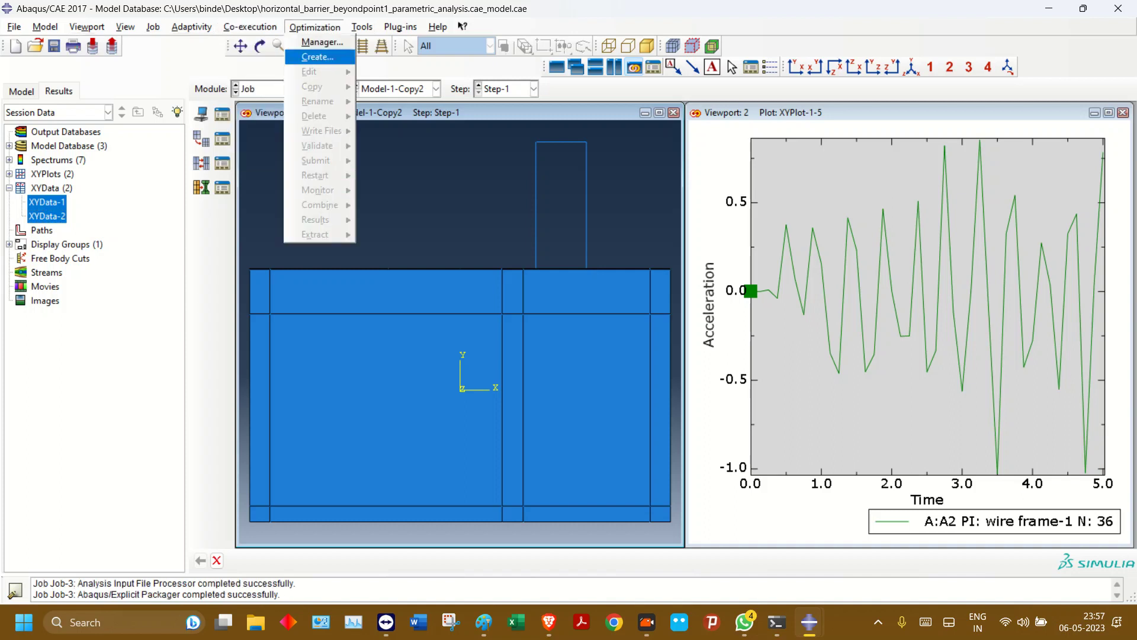
double_click(47, 202)
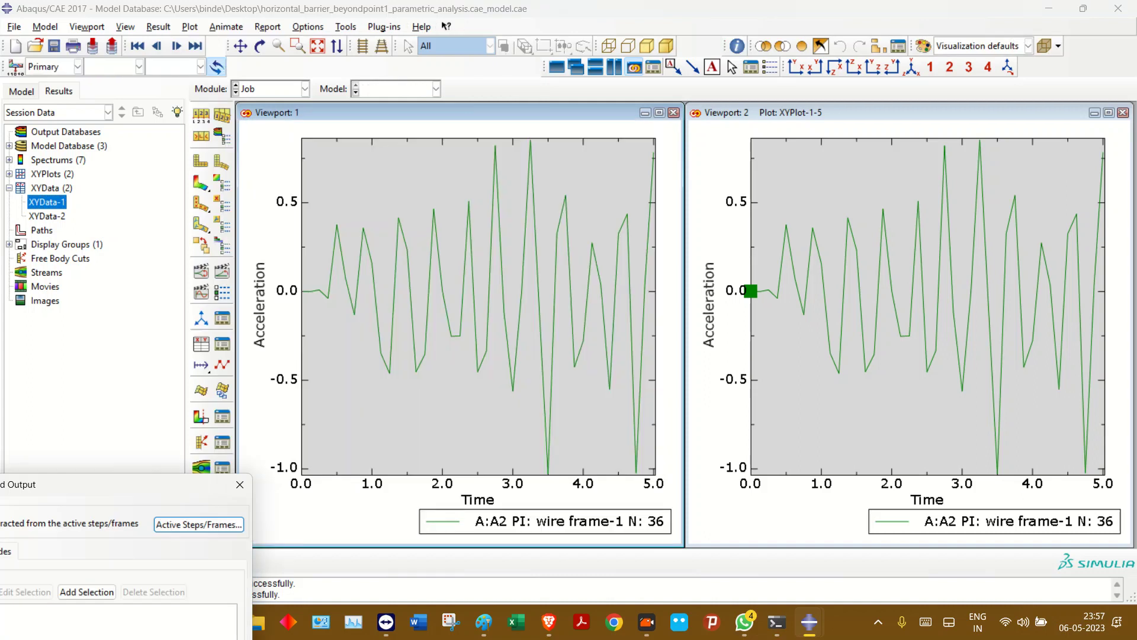
- Write XYData-1 and XYData-2 to the XY report file
drag(47, 202, 66, 244)
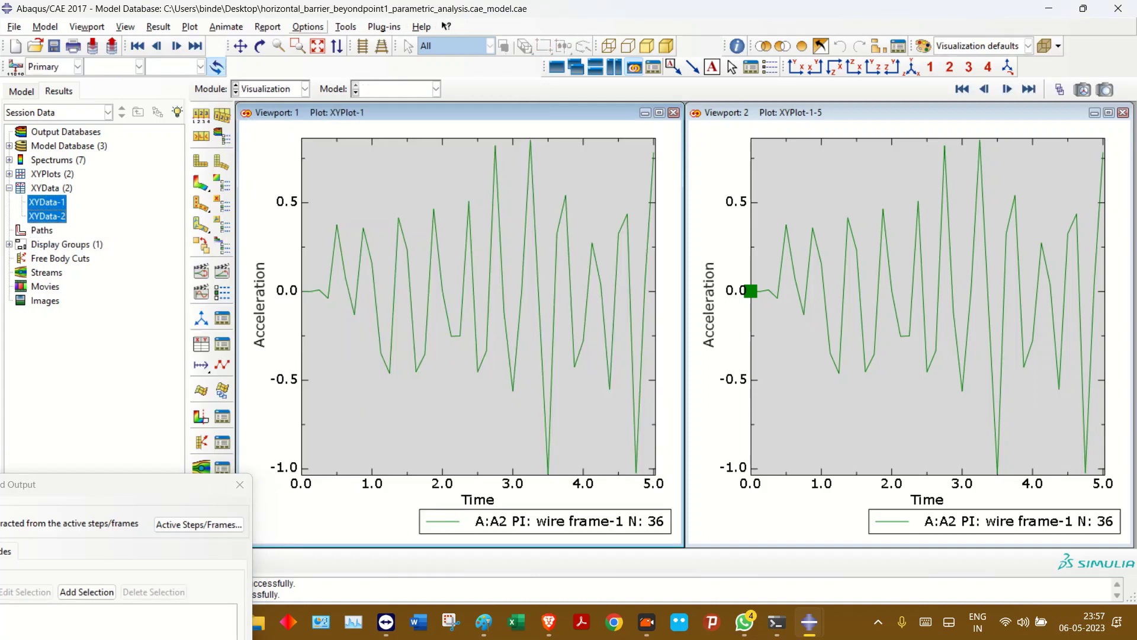
click(309, 27)
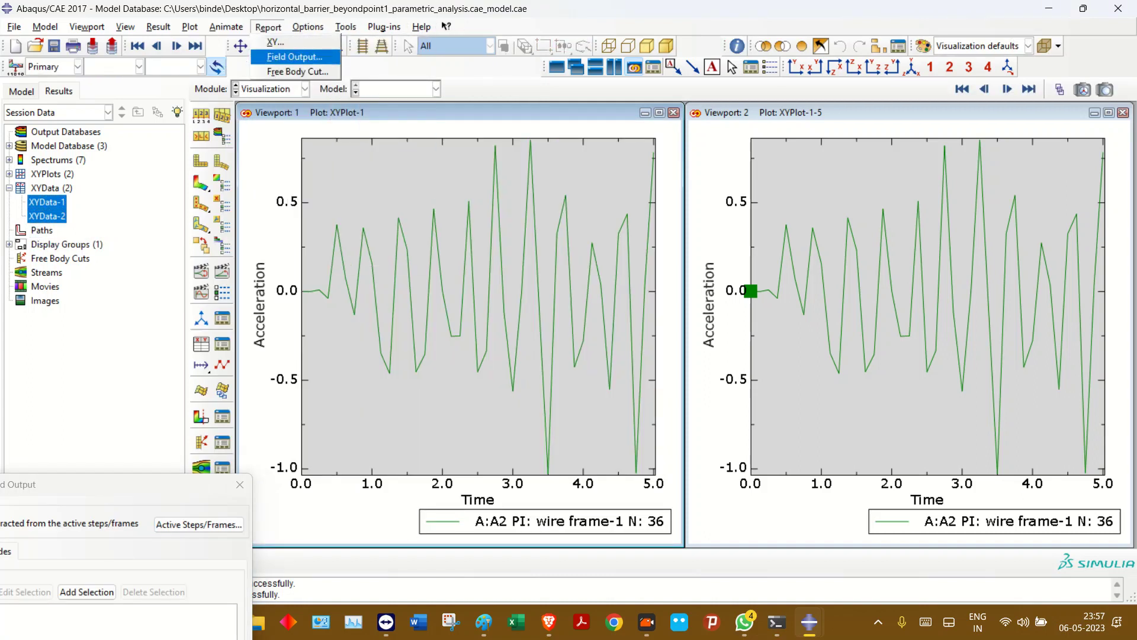
click(269, 41)
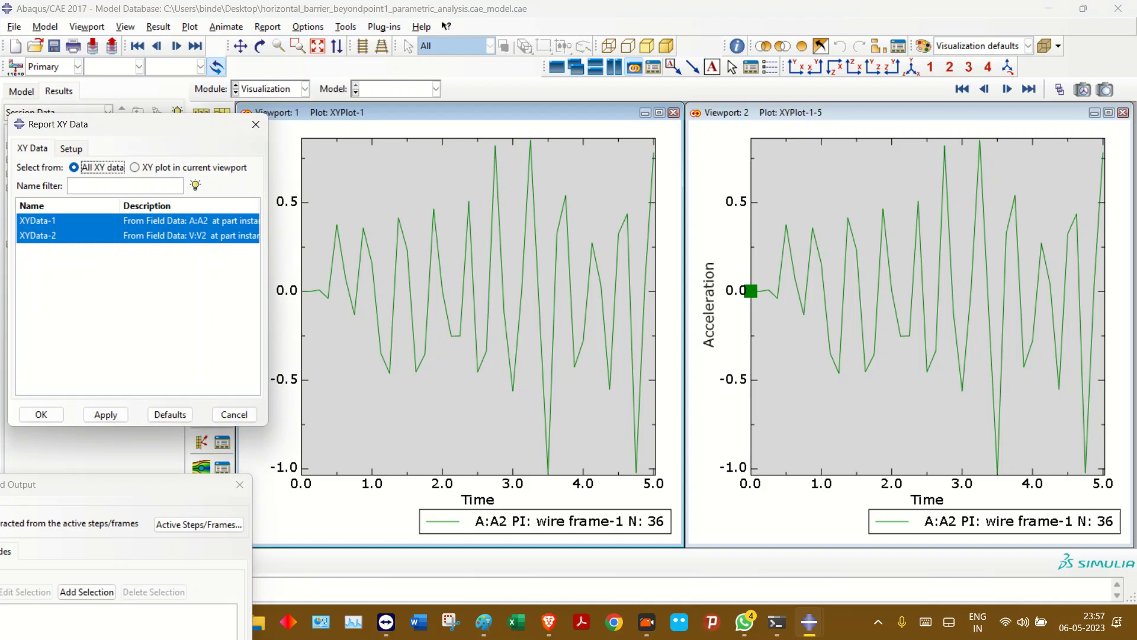
click(106, 414)
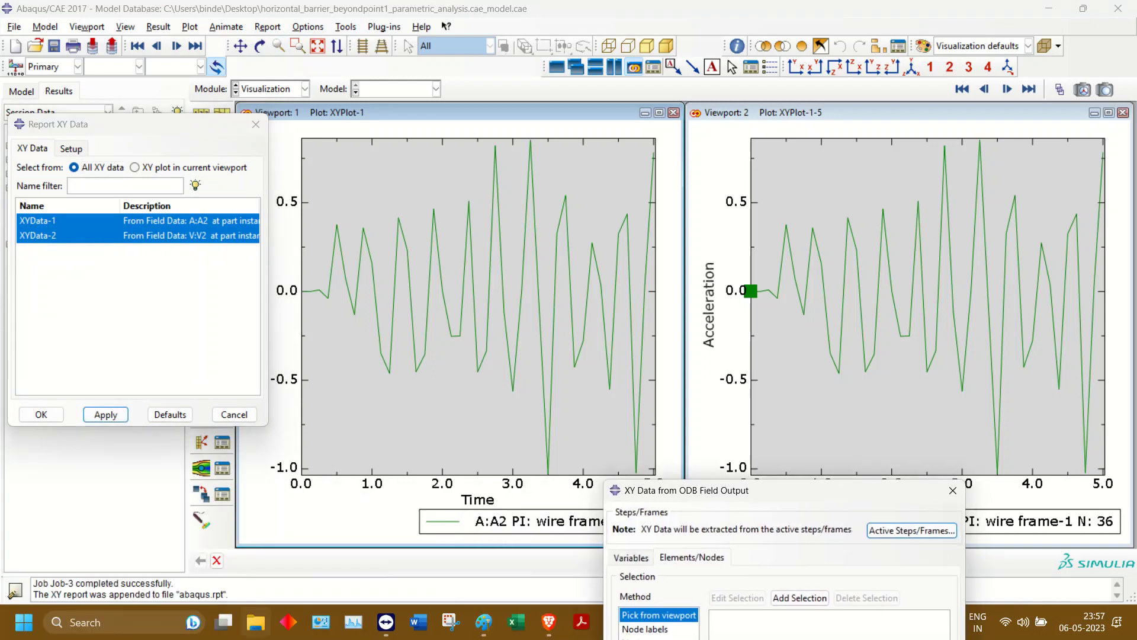
- Switch to File Explorer and open the report file abaqus.rpt from the temp folder on drive C
click(255, 621)
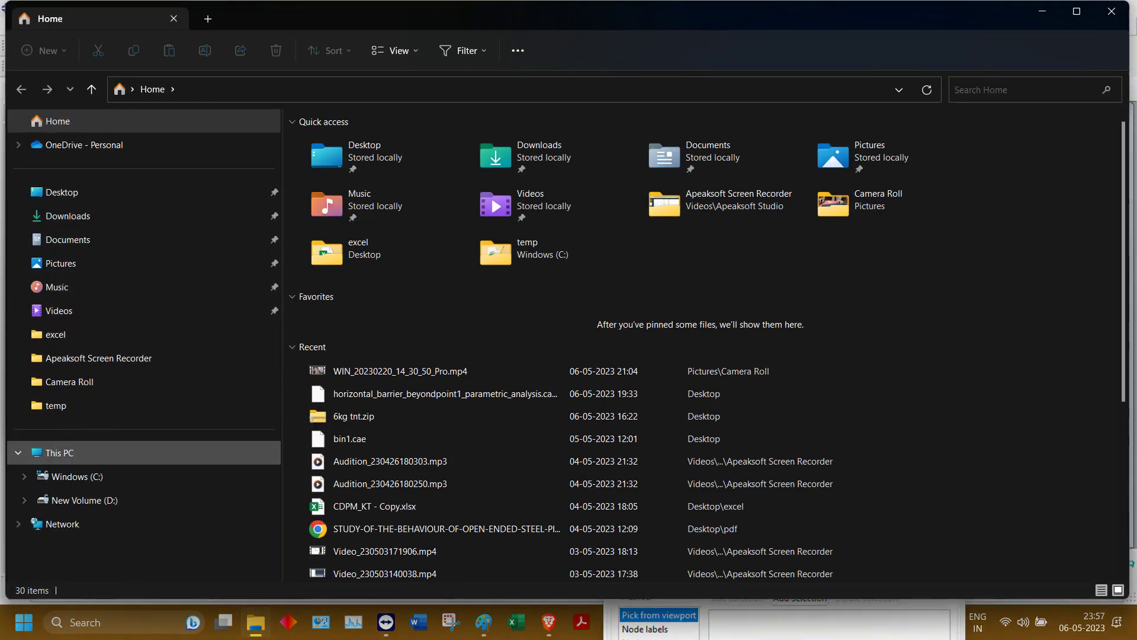
click(77, 476)
scroll(332, 485, down, 2)
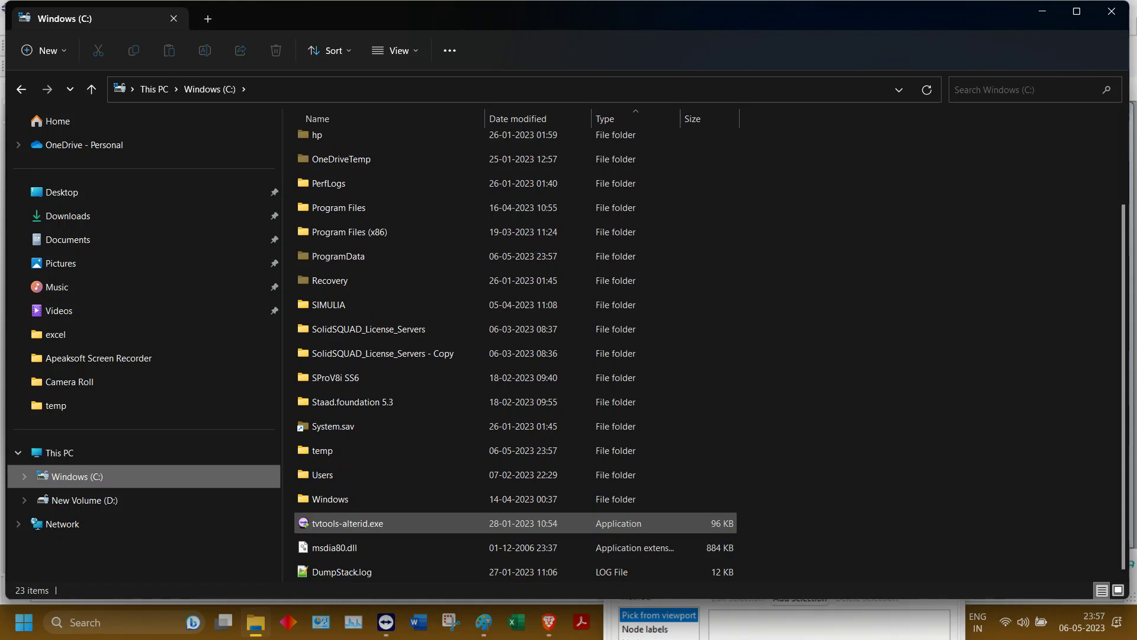
double_click(323, 445)
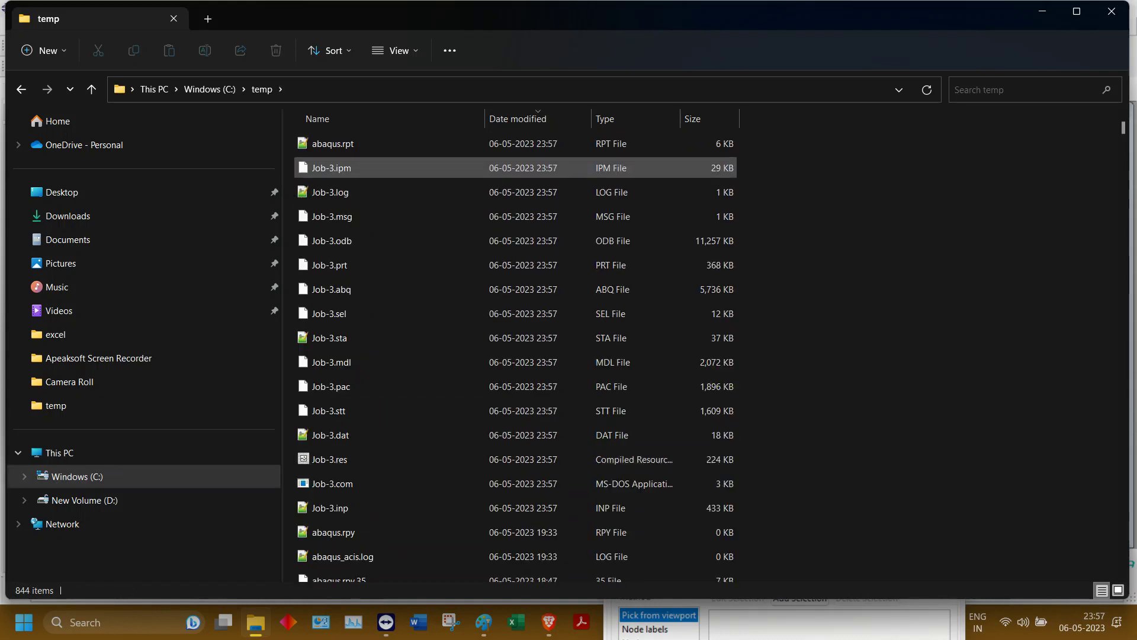
double_click(332, 143)
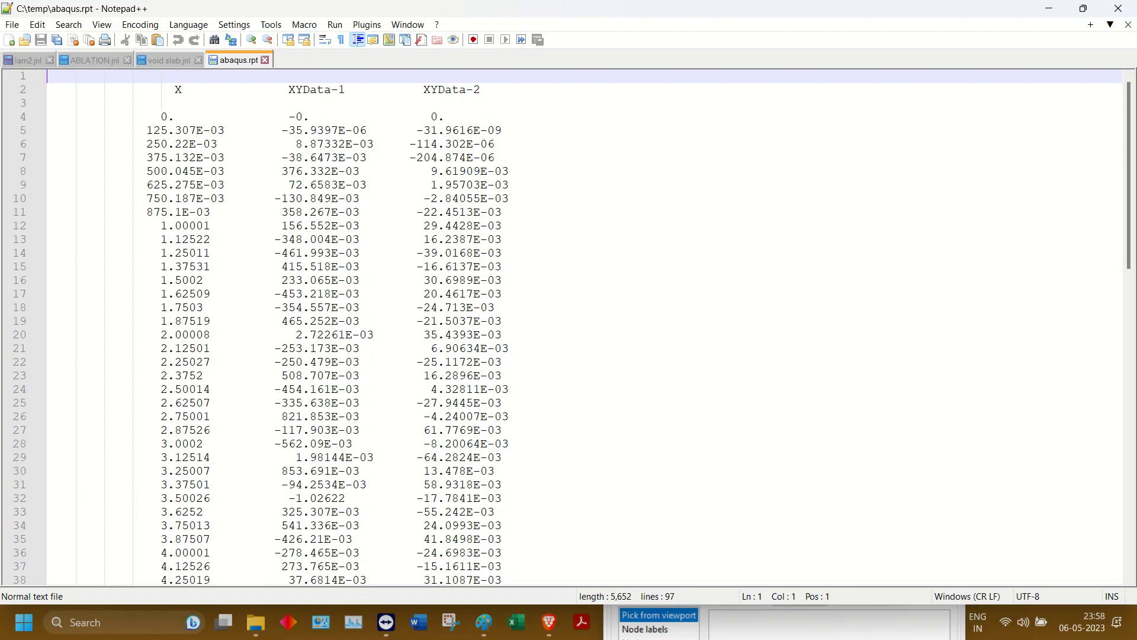
- Examine the X, XYData-1 and XYData-2 columns throughout the report, close it and return to Abaqus/CAE
drag(289, 116, 310, 239)
click(317, 239)
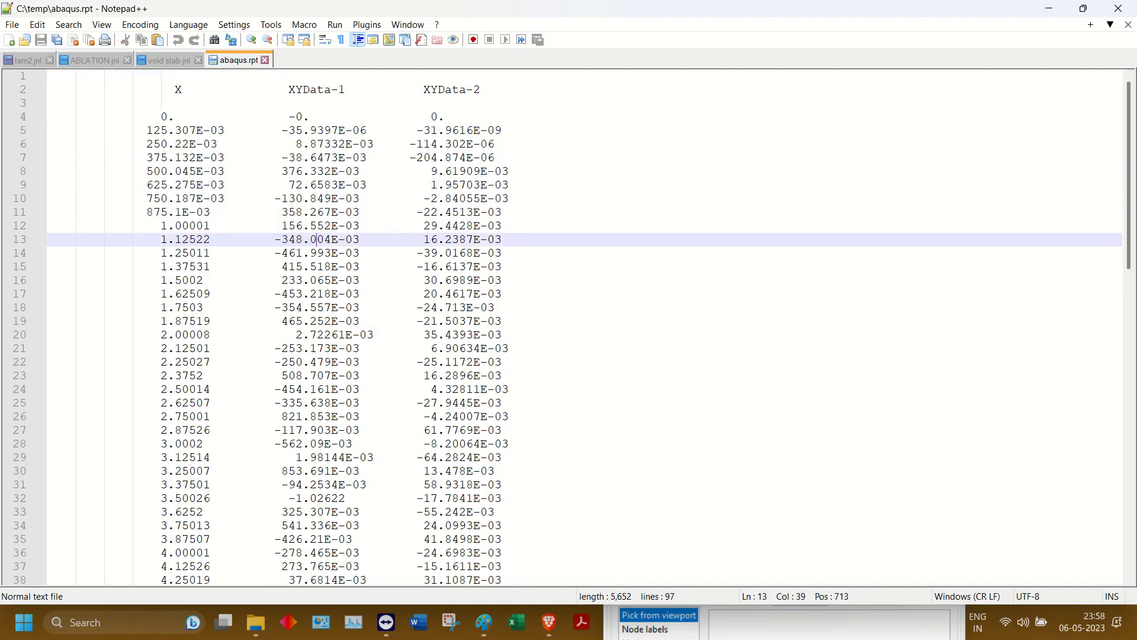
click(179, 89)
click(176, 144)
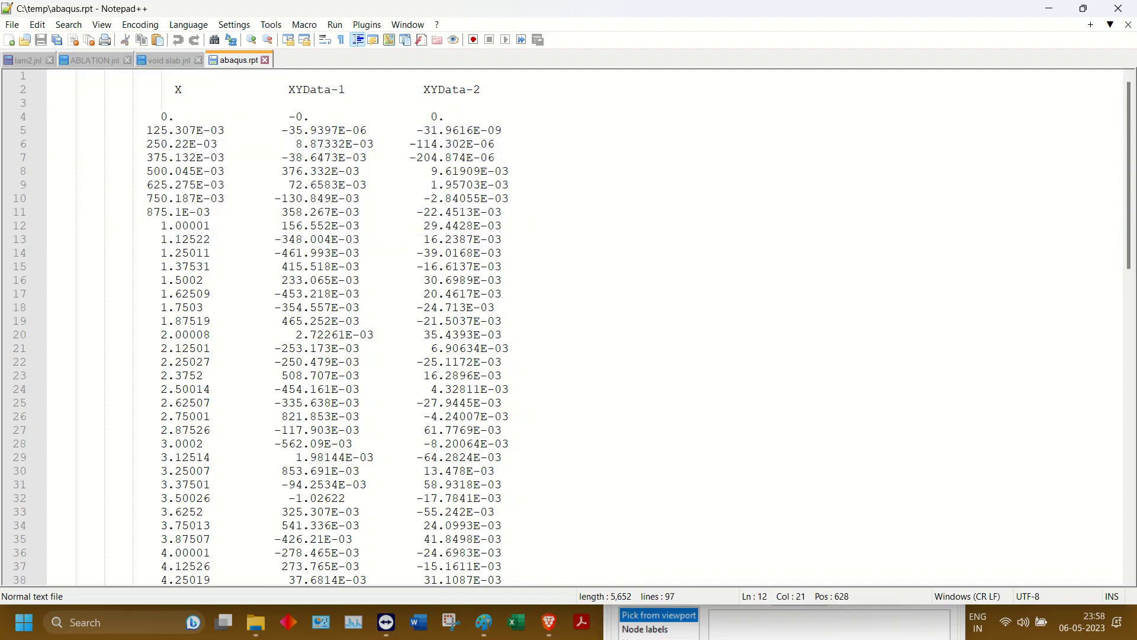
click(189, 226)
scroll(190, 226, down, 11)
scroll(569, 325, up, 3)
scroll(568, 326, down, 5)
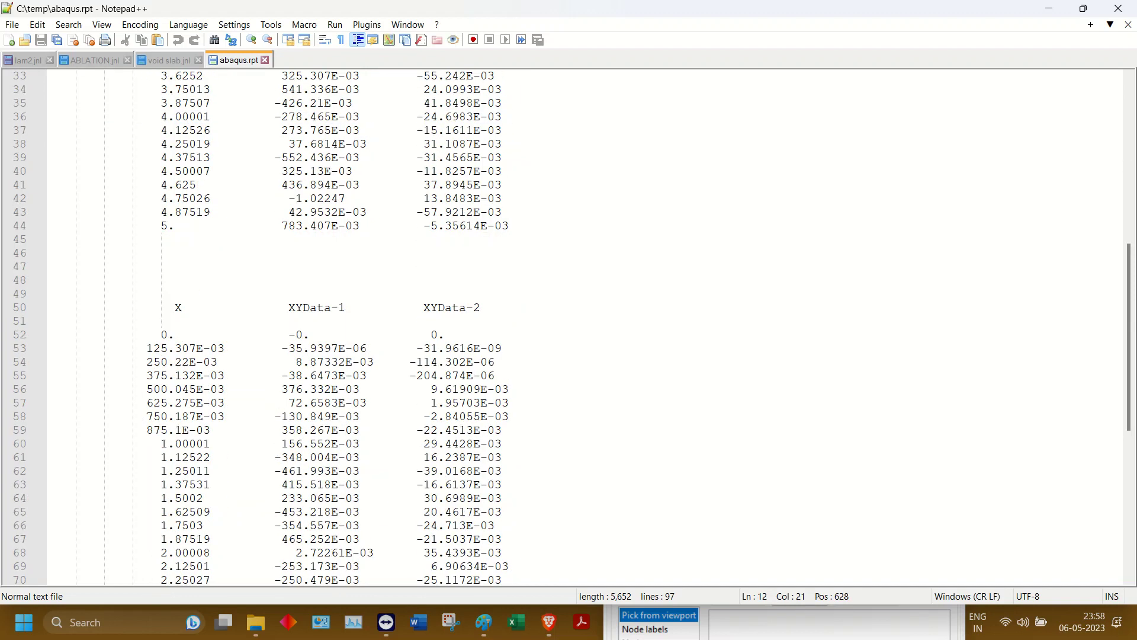
scroll(569, 326, up, 13)
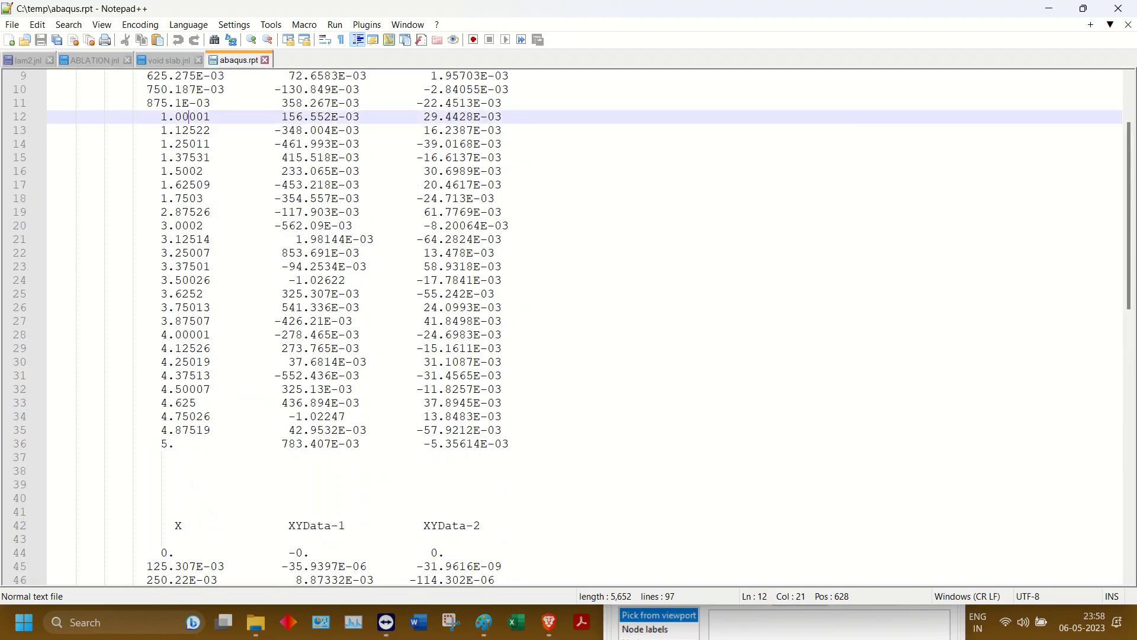
scroll(569, 326, down, 20)
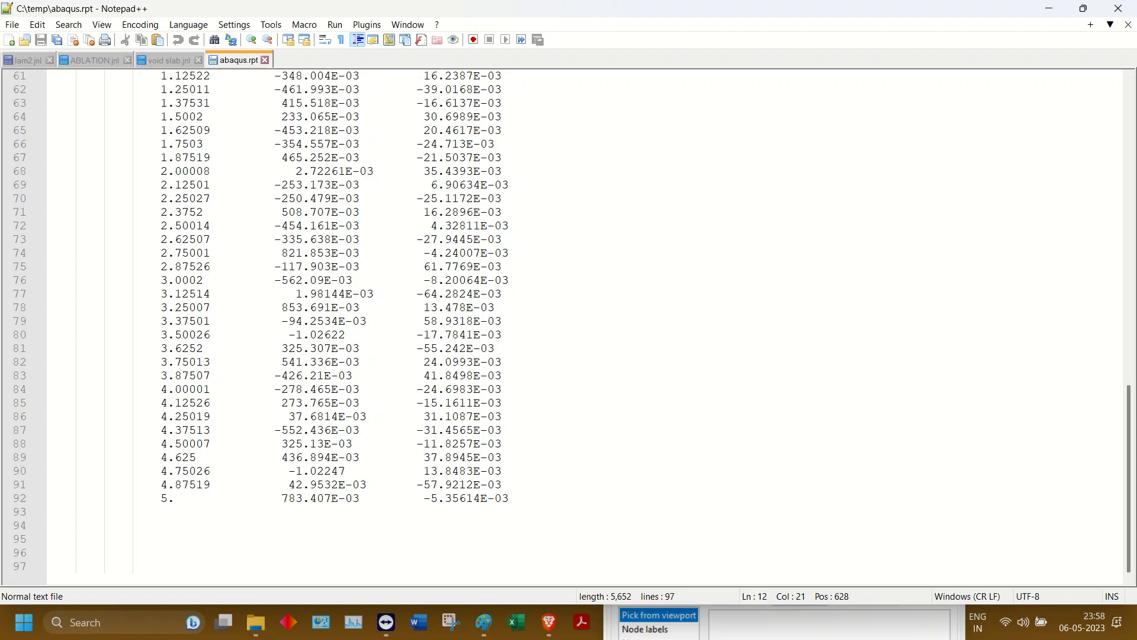
scroll(568, 326, up, 8)
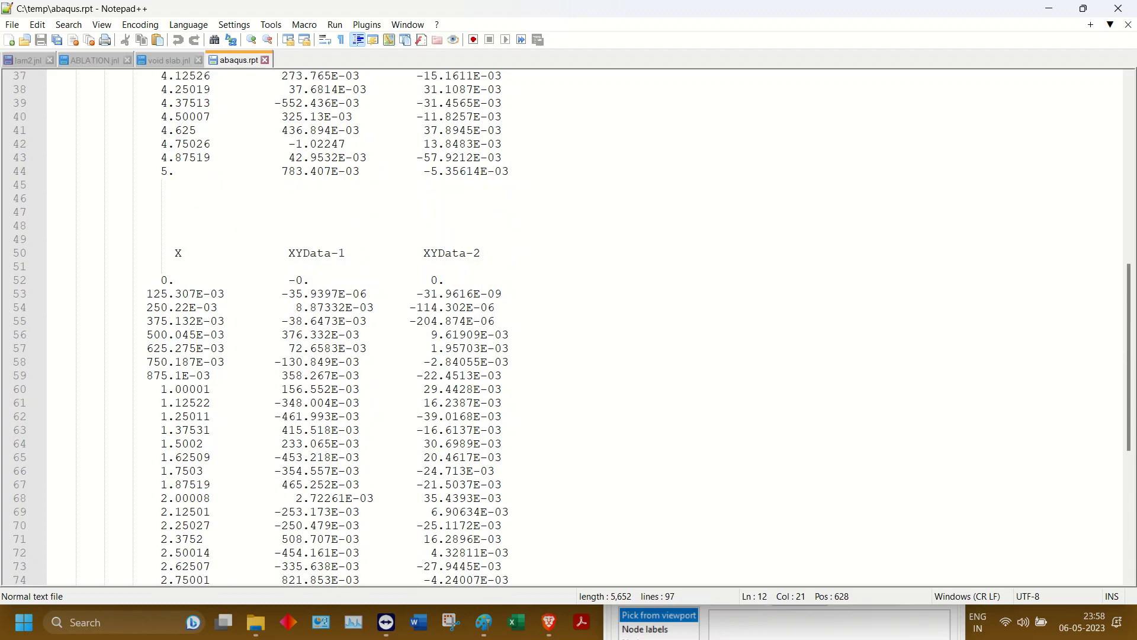
scroll(569, 325, up, 12)
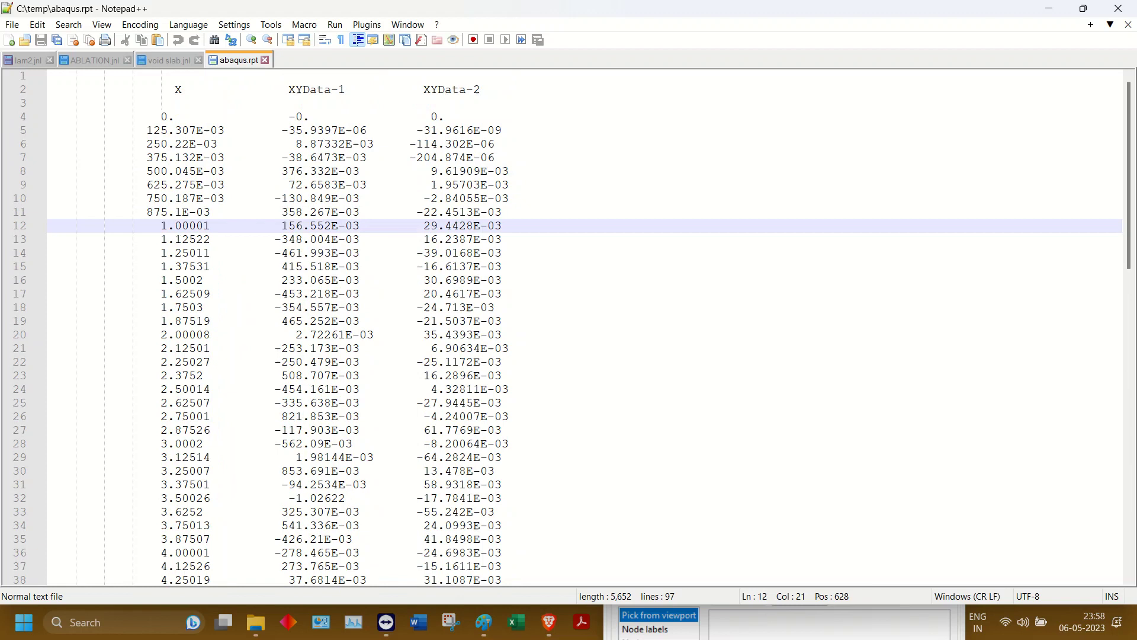
scroll(568, 325, down, 3)
scroll(569, 325, down, 20)
scroll(568, 325, up, 8)
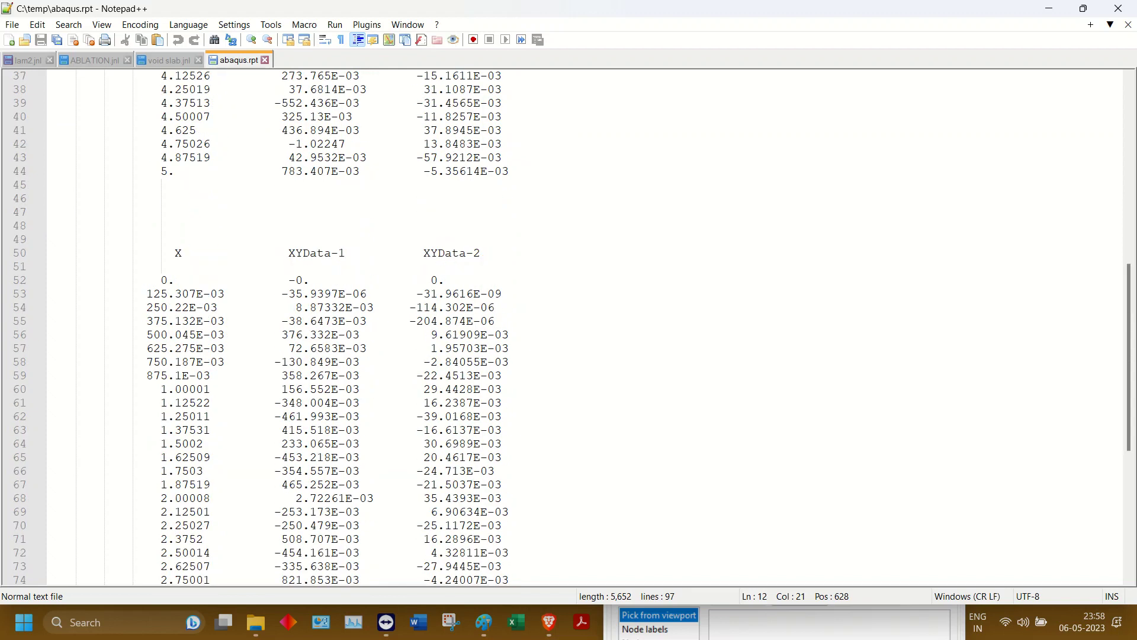
scroll(569, 326, down, 8)
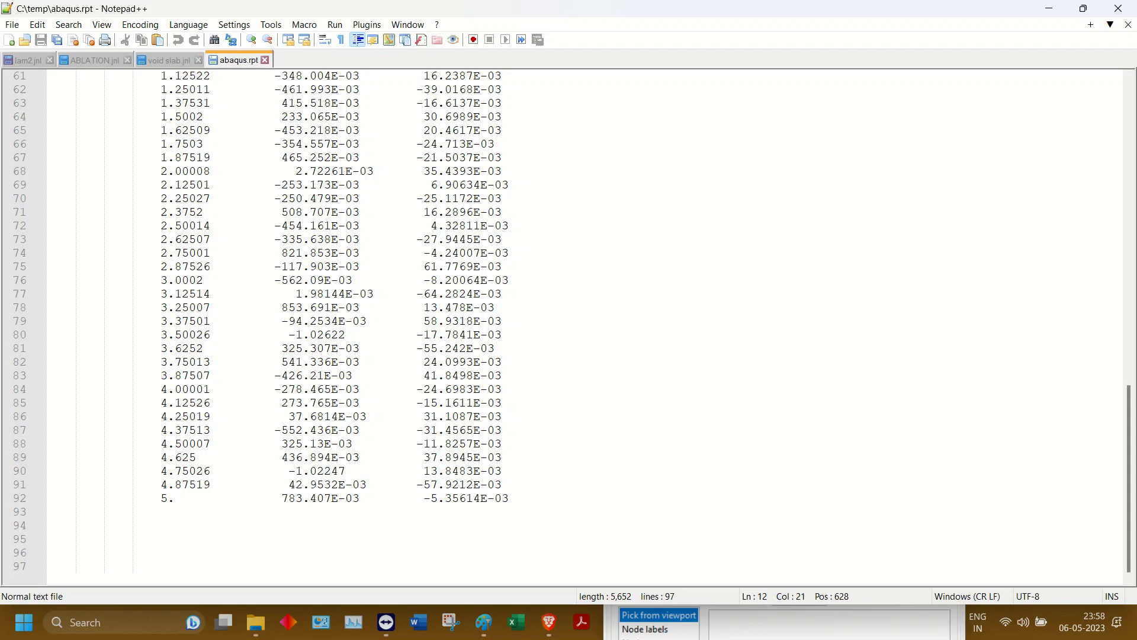
scroll(569, 325, up, 18)
scroll(569, 326, up, 2)
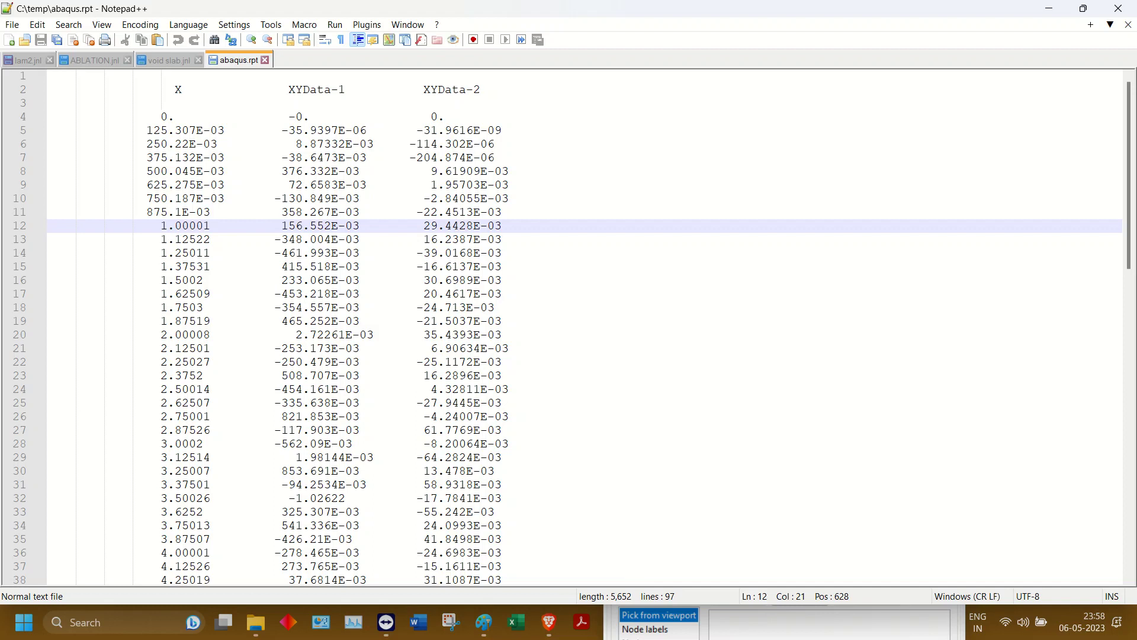
scroll(569, 326, down, 8)
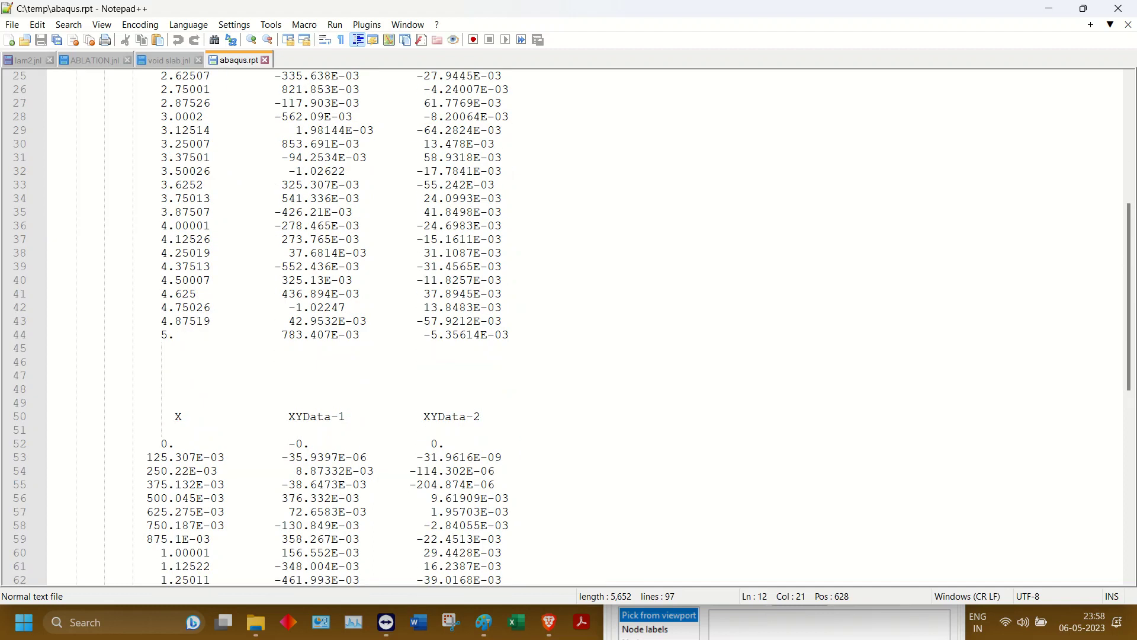
scroll(568, 326, down, 12)
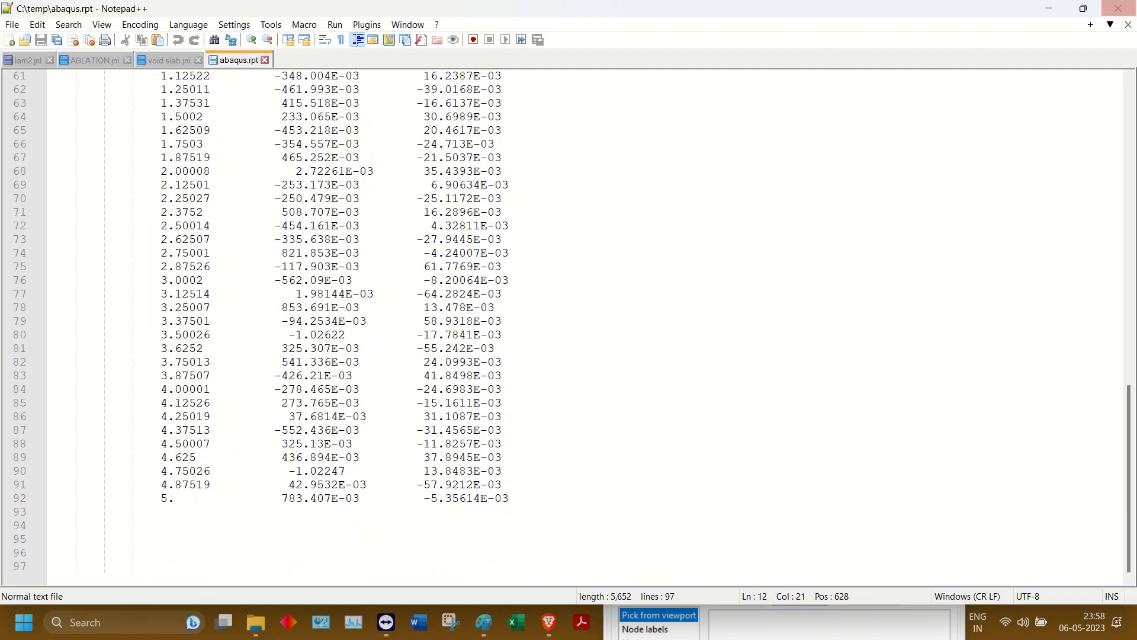
click(1118, 8)
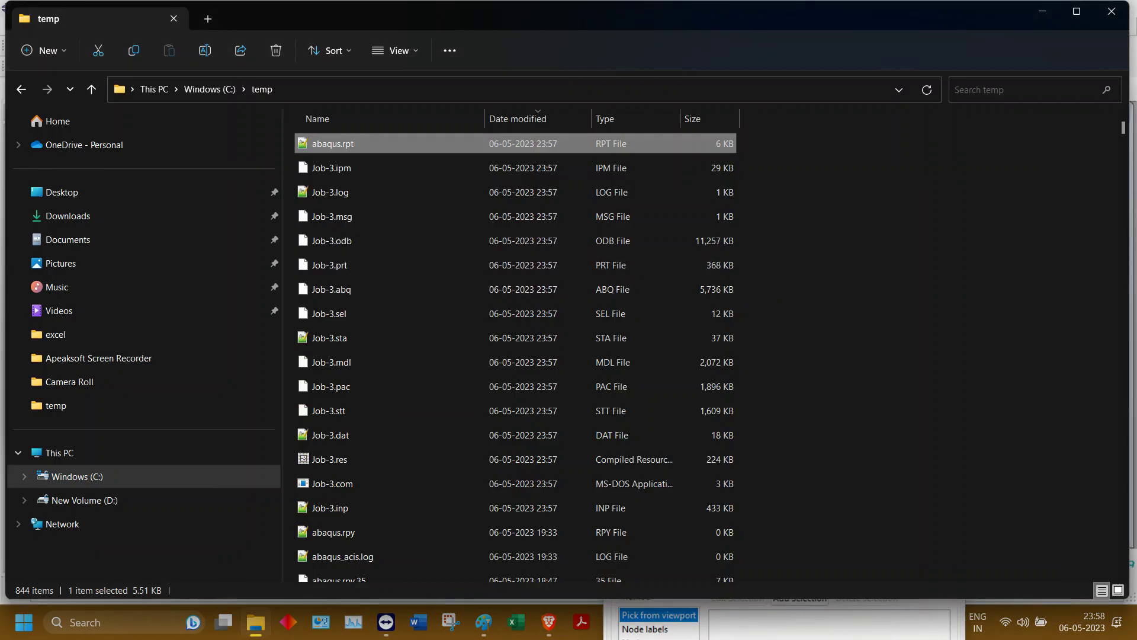
click(1042, 11)
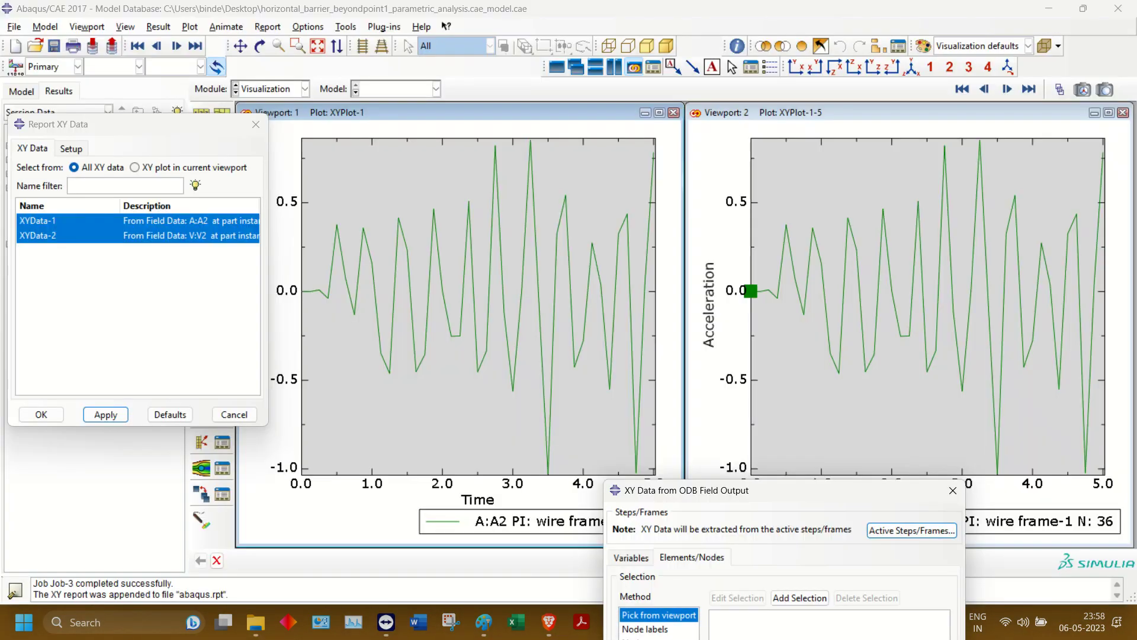
- Close the XY Data from ODB Field Output and Report XY Data dialogs
drag(736, 494, 239, 277)
click(457, 274)
click(256, 125)
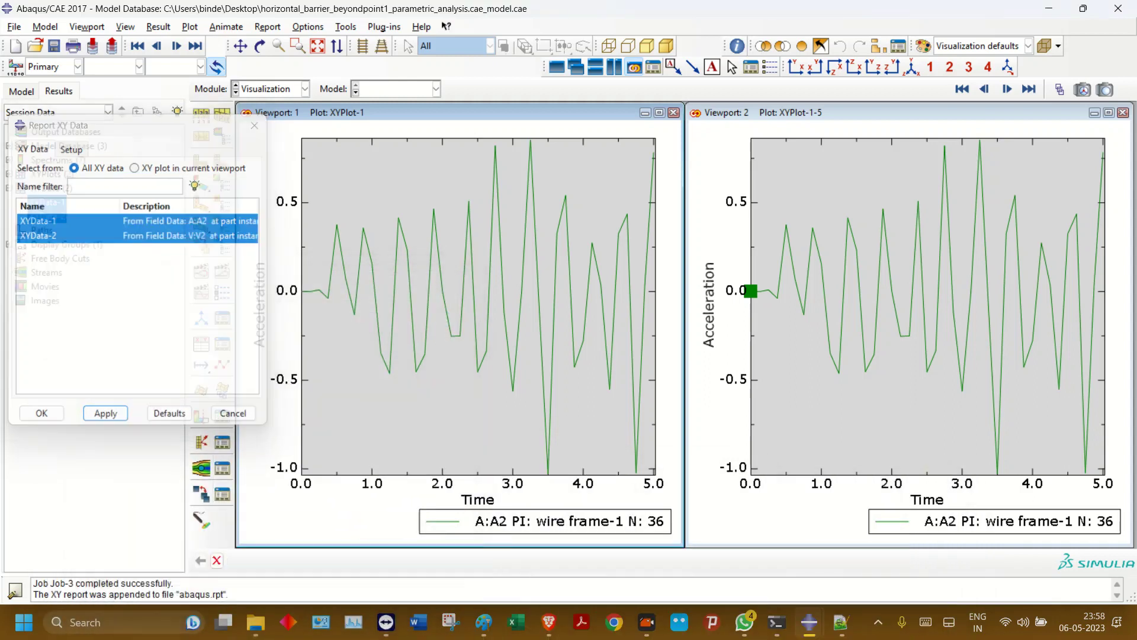
- Select both XYData-1 and XYData-2 in the session data and bring up the XY report settings for them
click(47, 217)
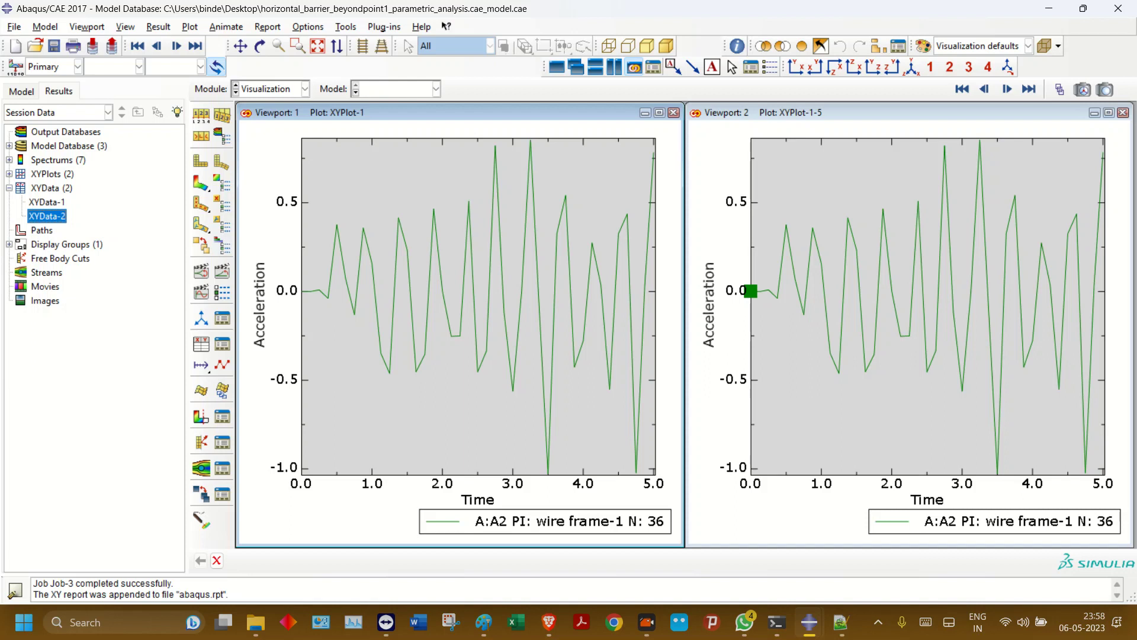
ctrl+click(47, 202)
click(268, 26)
click(275, 42)
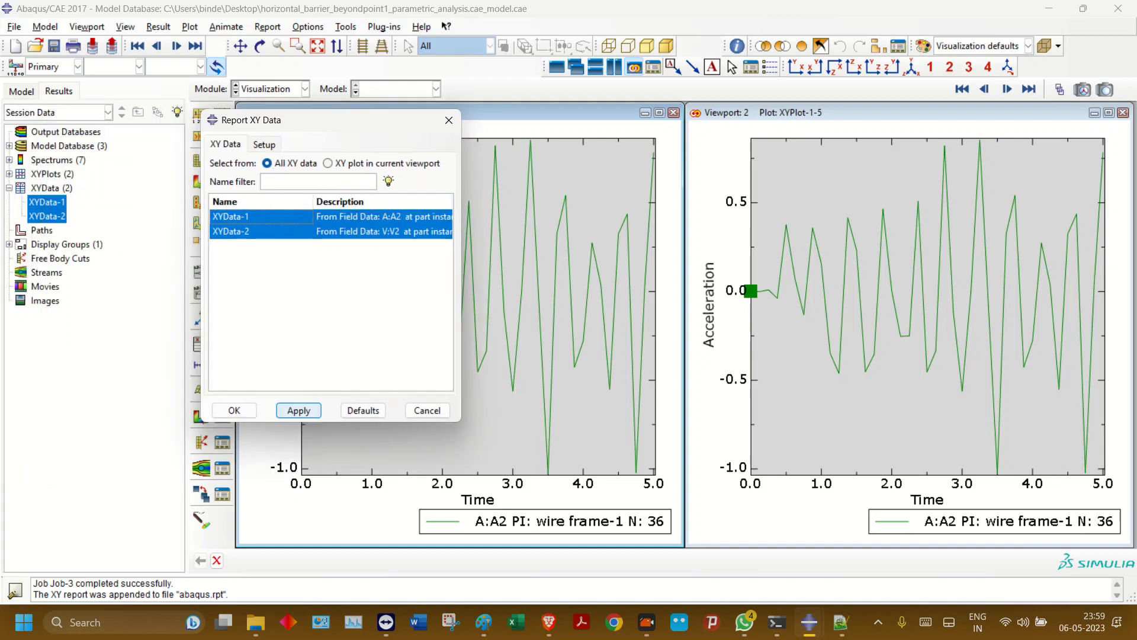
- Check the work directory setting and view the temp folder in File Explorer, returning to Abaqus/CAE
click(255, 622)
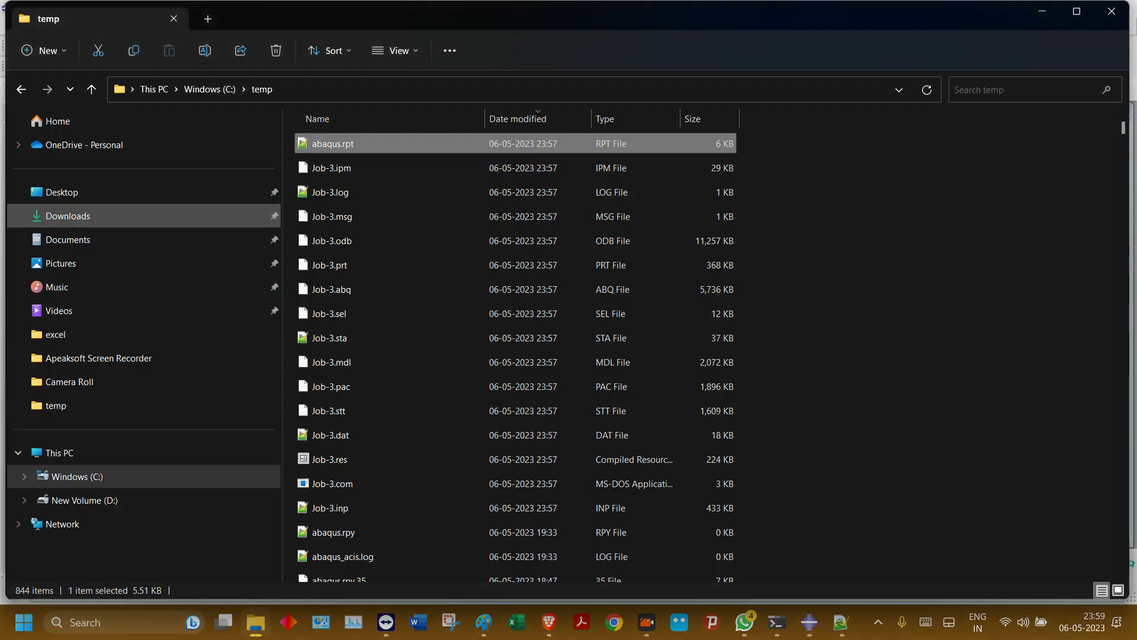
click(255, 622)
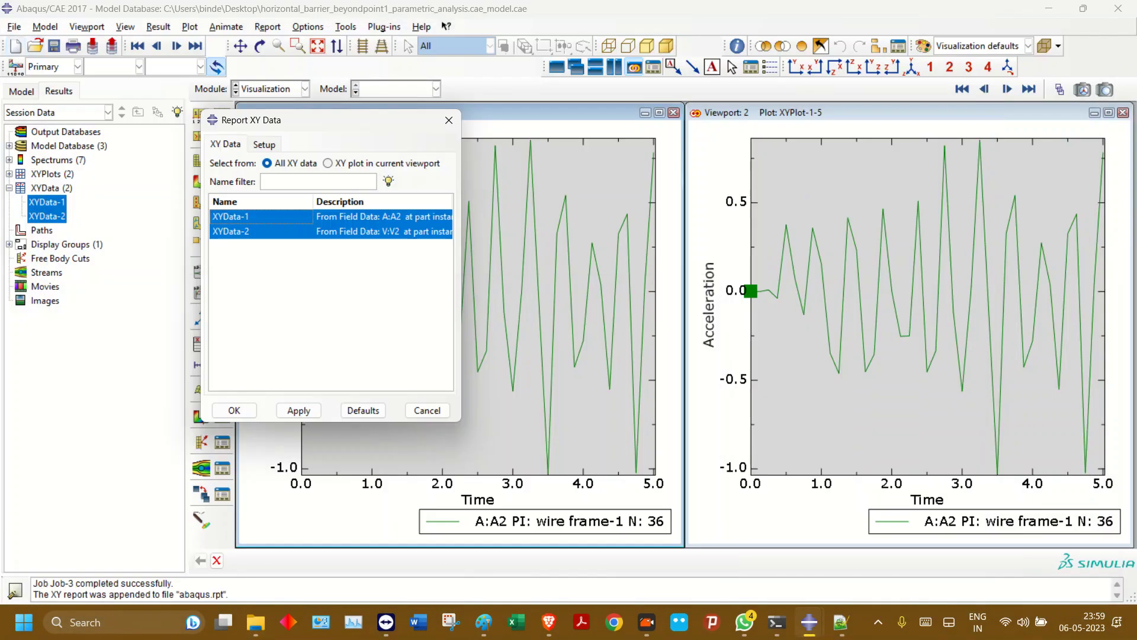
click(15, 27)
click(59, 101)
drag(521, 307, 472, 307)
key(Return)
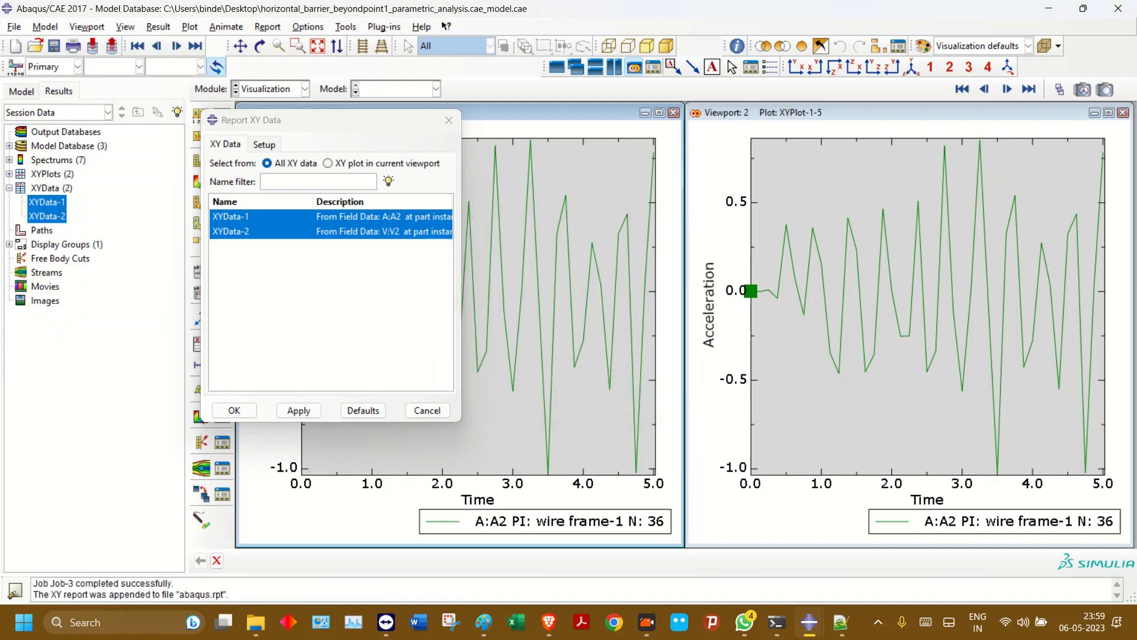
key(alt+Tab)
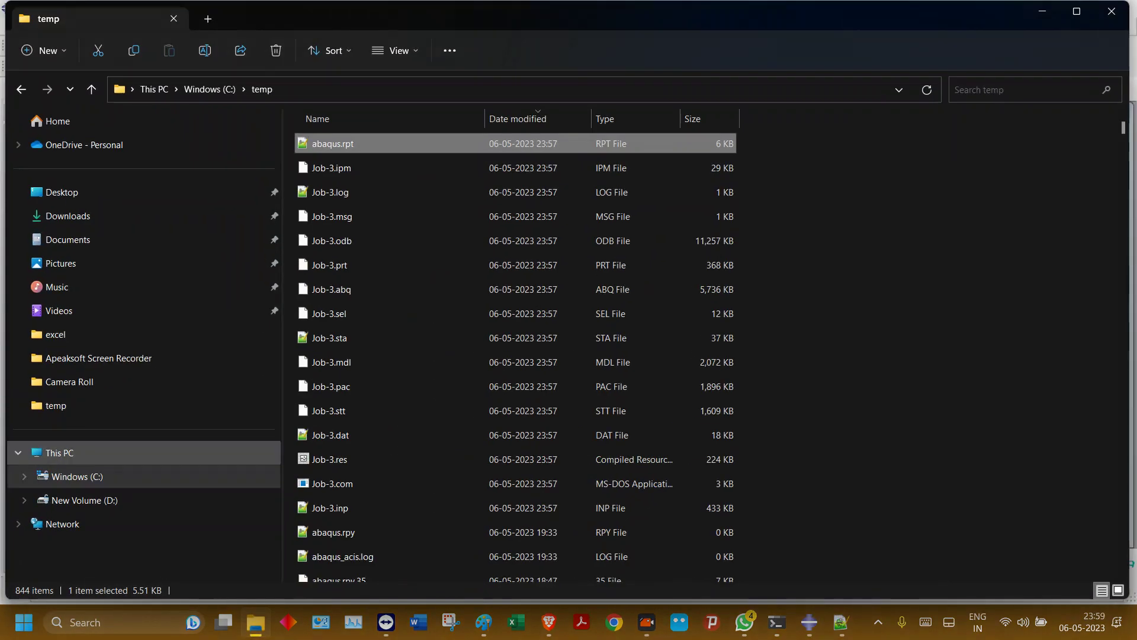
click(1042, 11)
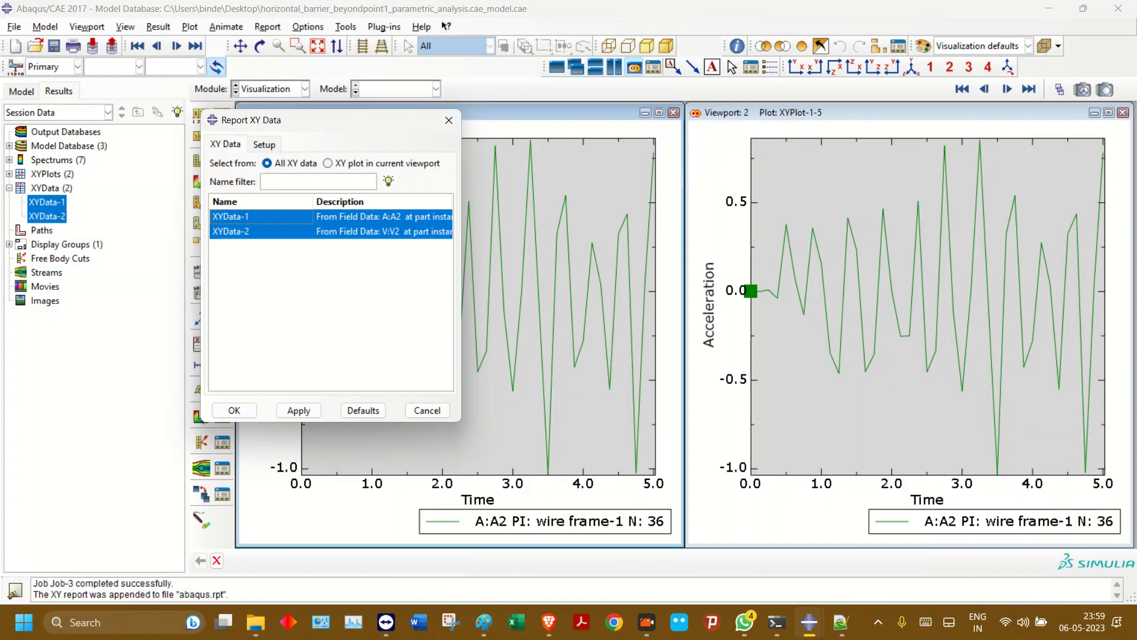
- Return to the model database, switch to the Load module and close Viewport 2
click(22, 91)
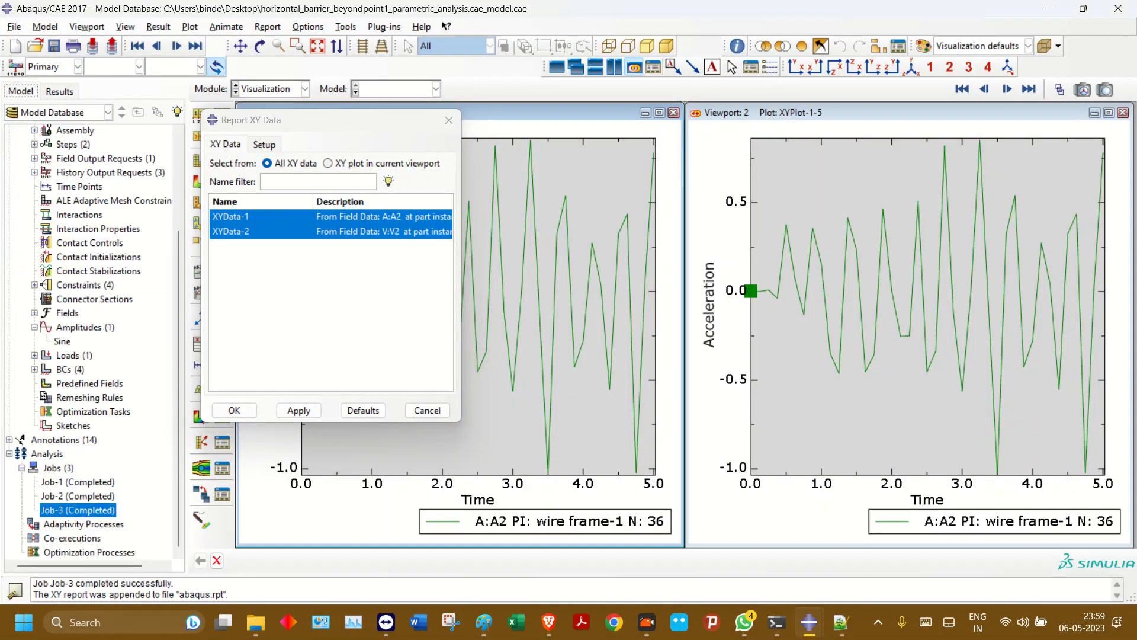
right_click(83, 510)
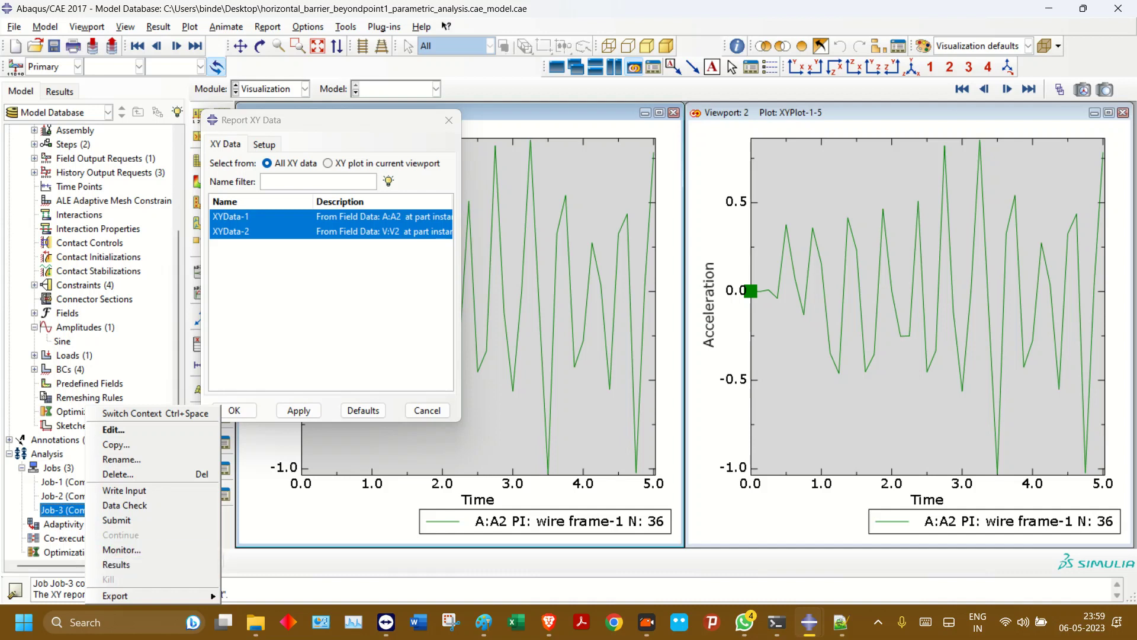
click(148, 369)
click(305, 89)
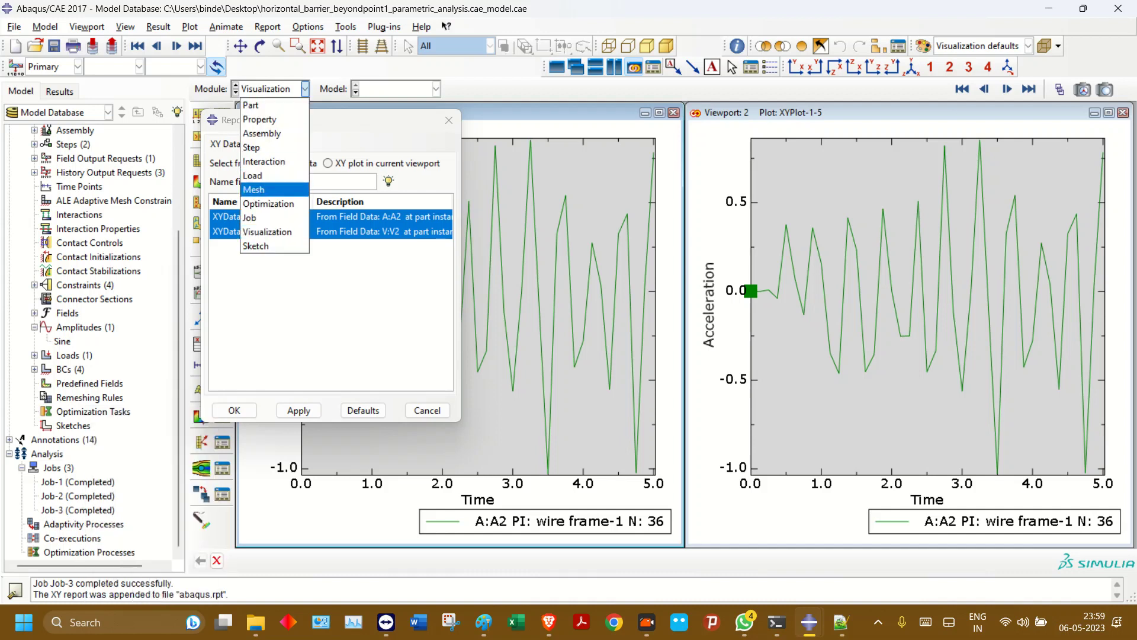
click(253, 176)
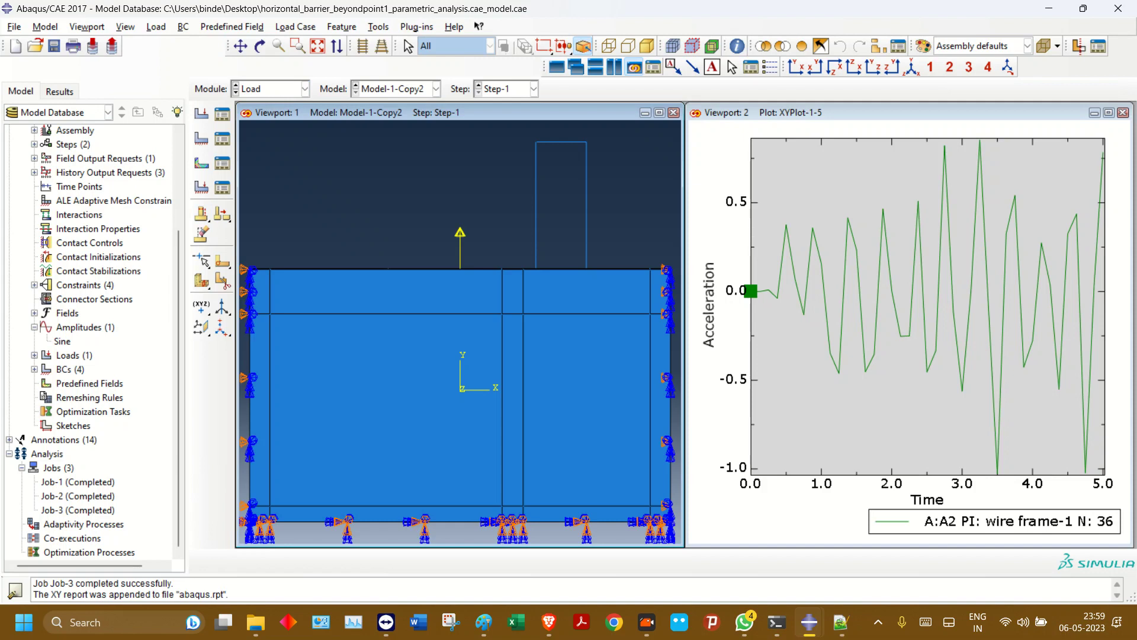
click(1123, 113)
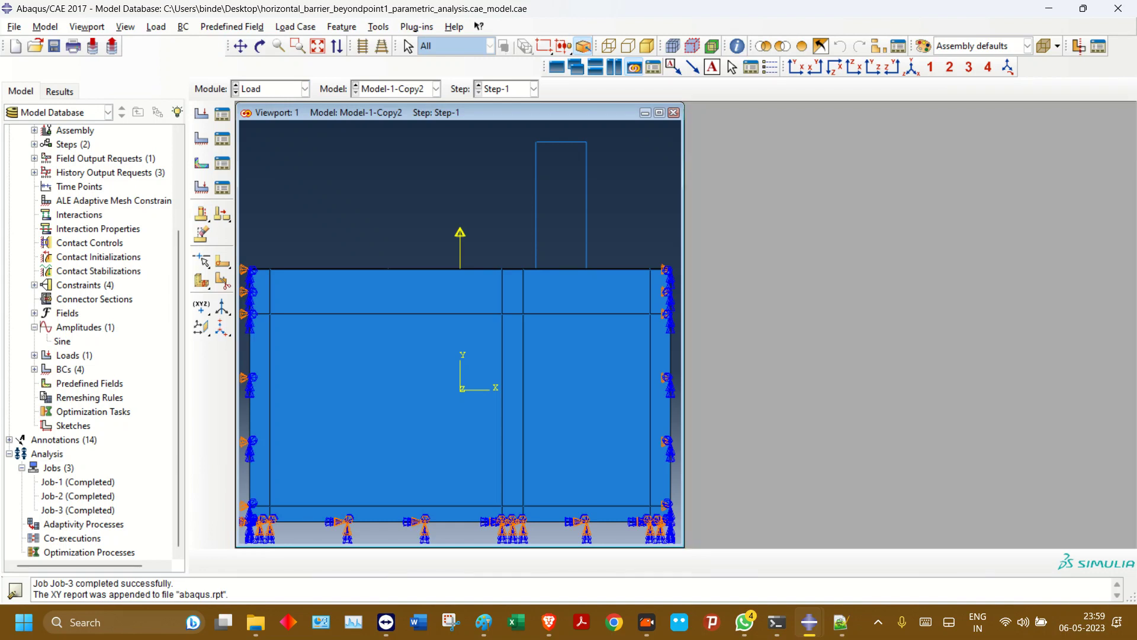
- Inspect the circular frequency of the Sine amplitude without changing its definition
double_click(62, 342)
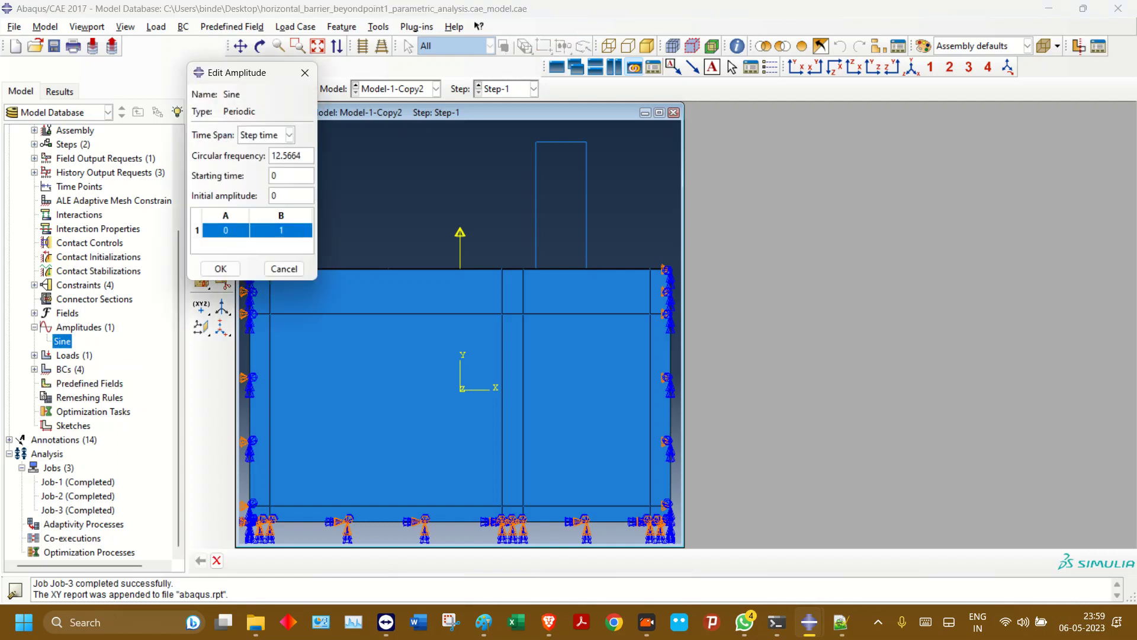
drag(303, 155, 270, 156)
drag(302, 156, 297, 156)
double_click(297, 155)
click(284, 268)
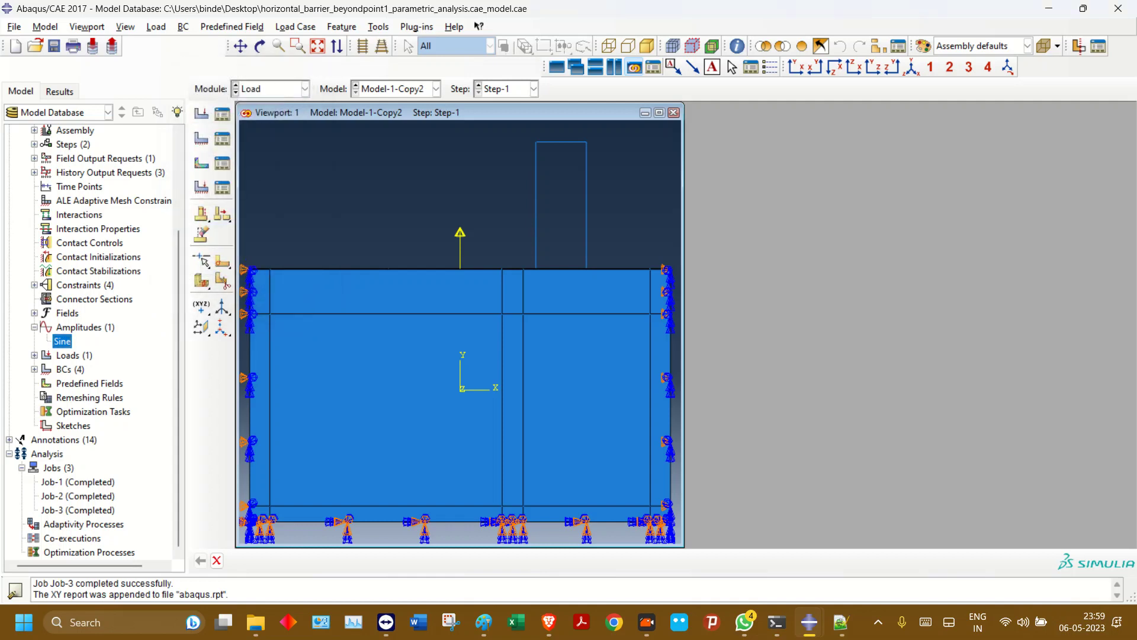
- Review the A2 acceleration of boundary condition BC-4 in Step-1 without changing its definition
click(303, 89)
click(261, 175)
click(222, 139)
drag(237, 431, 321, 393)
click(343, 416)
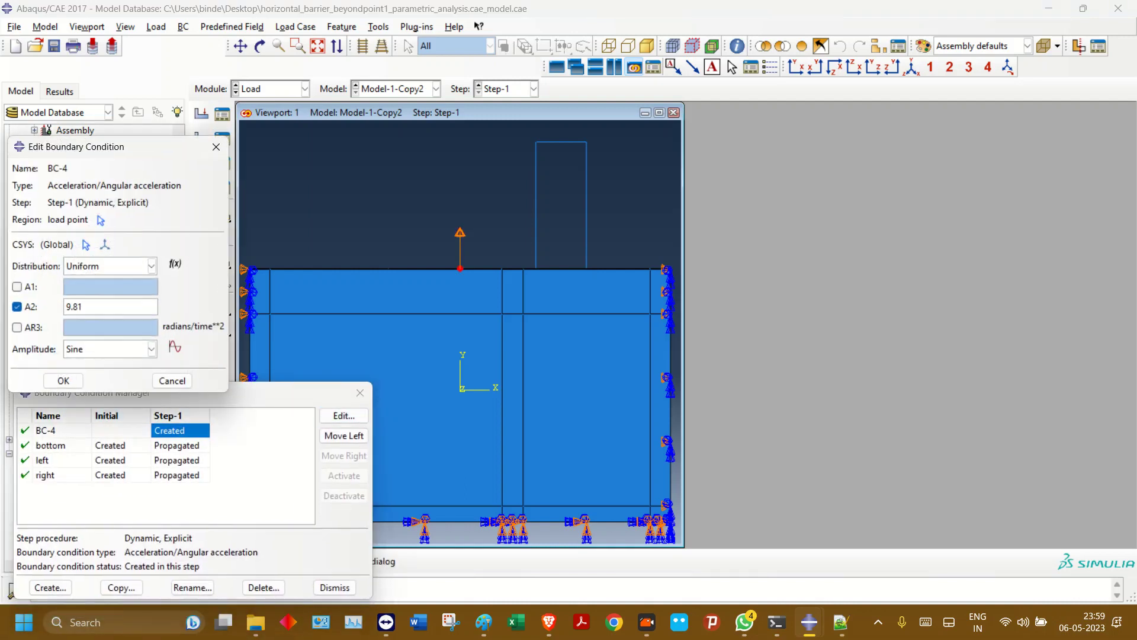
drag(84, 307, 66, 307)
click(172, 381)
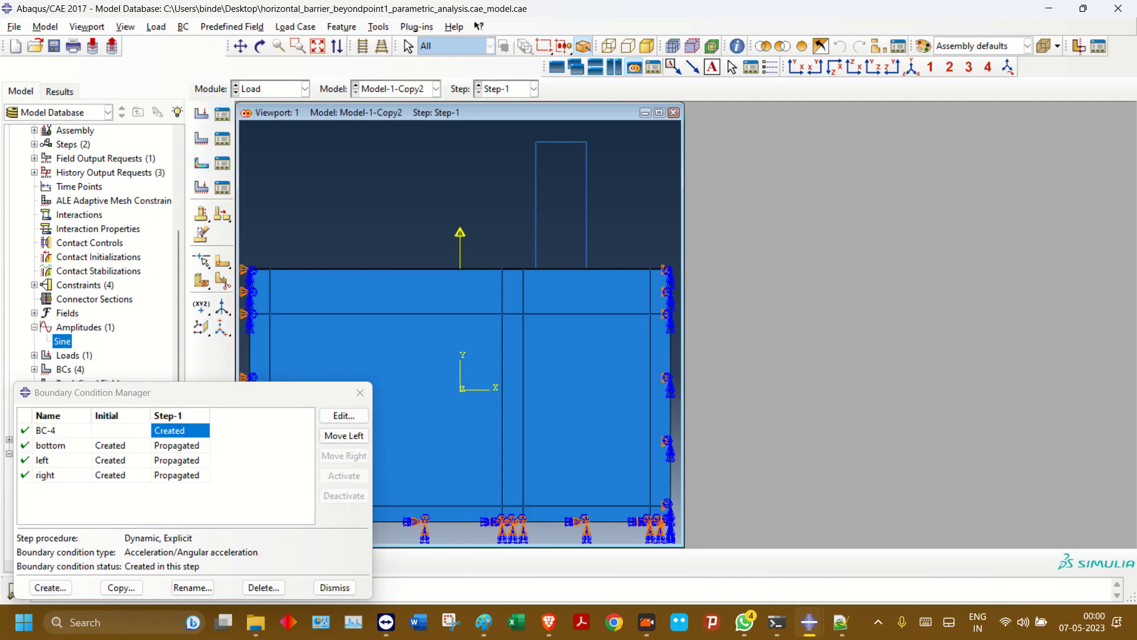
- Inspect the Sine amplitude's circular frequency without changing it and close the Boundary Condition Manager
double_click(63, 341)
drag(303, 156, 270, 156)
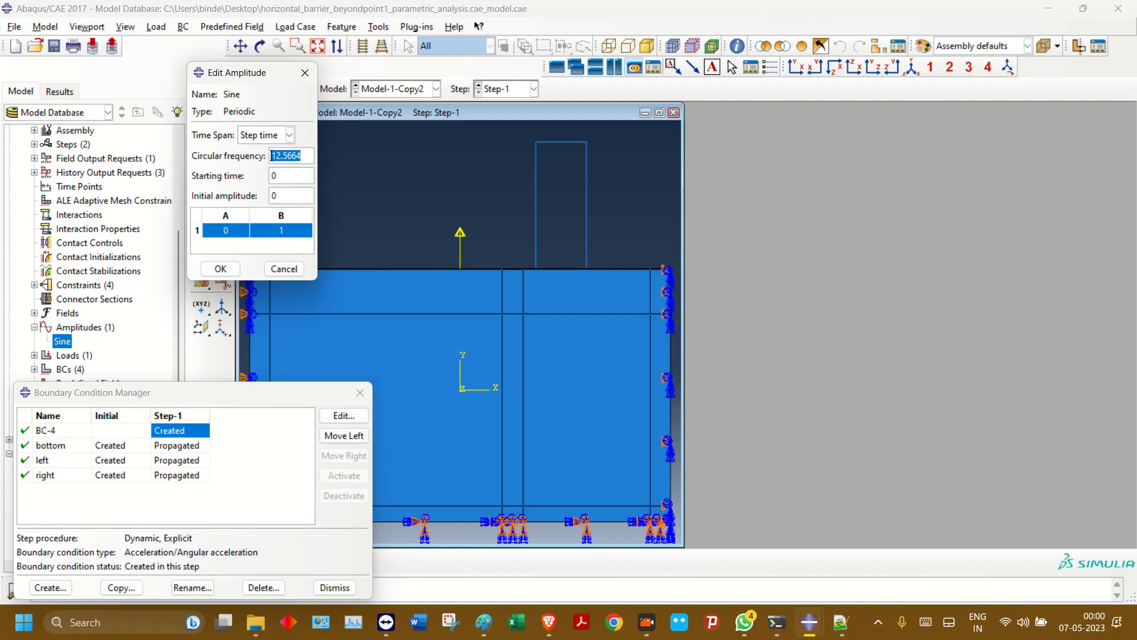
click(283, 269)
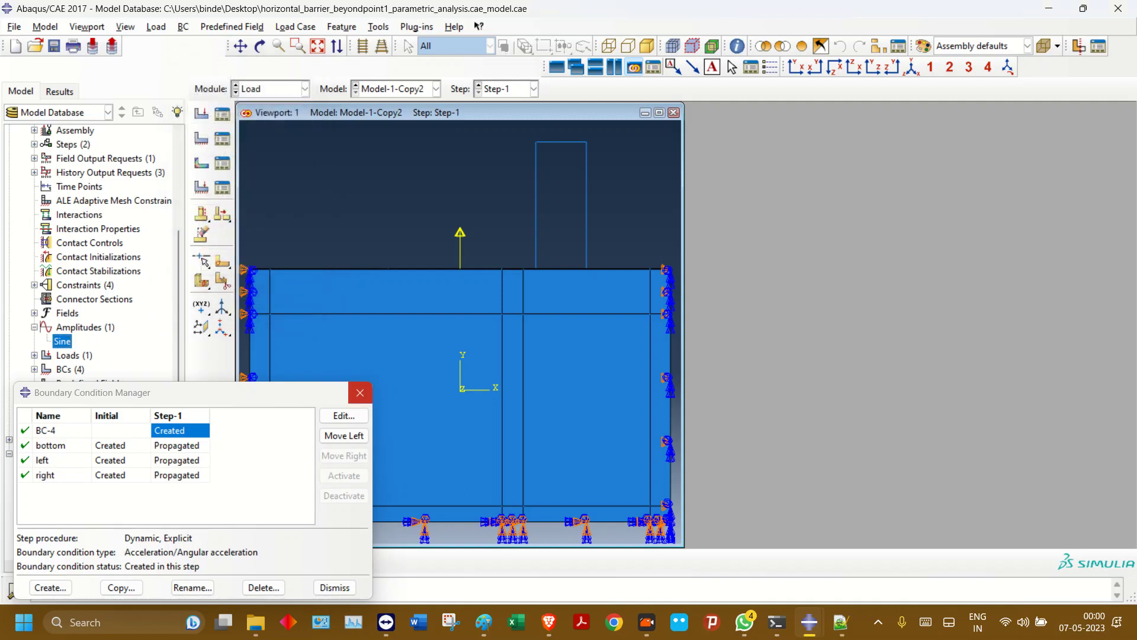
click(359, 393)
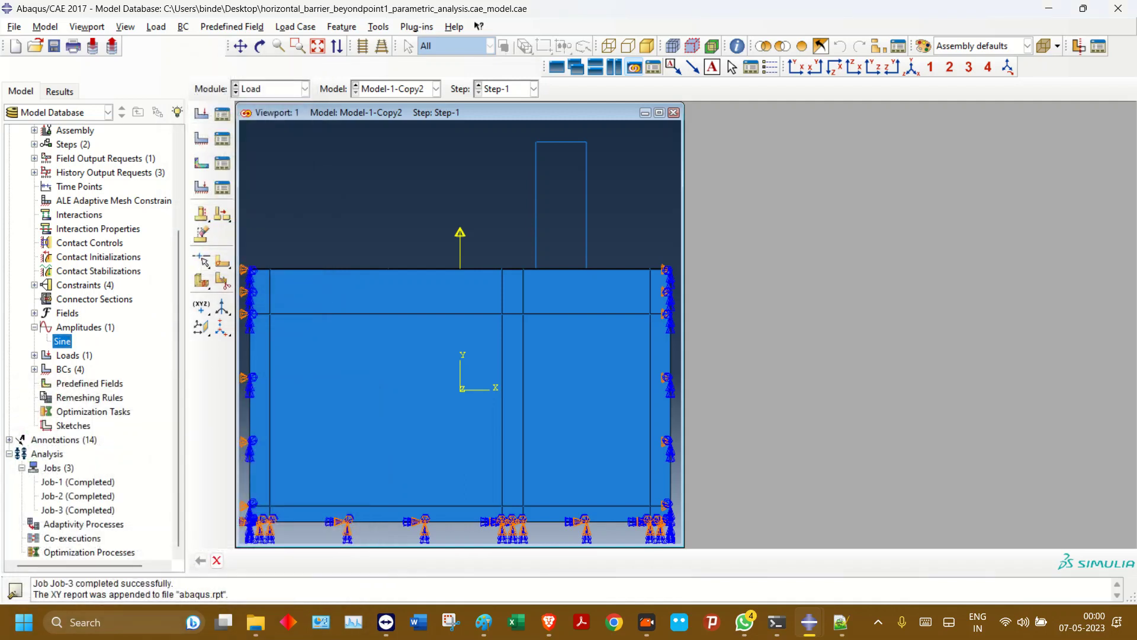
- Copy Job-3 as Job-3-Copy using Model-1-Copy2 and submit the copied job for analysis
right_click(87, 510)
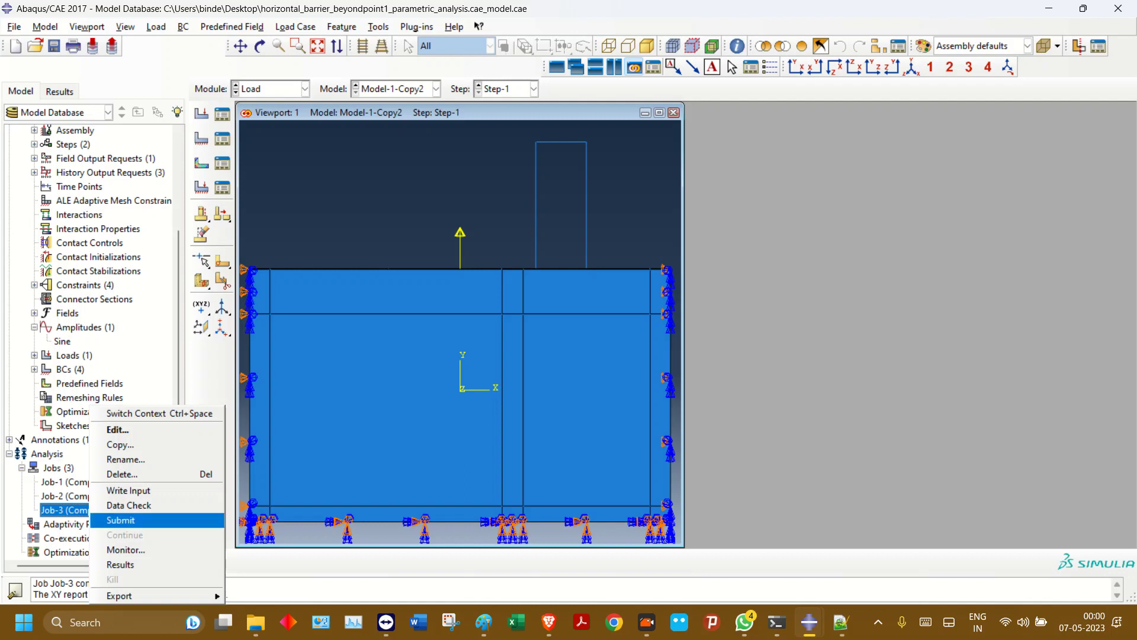
click(121, 445)
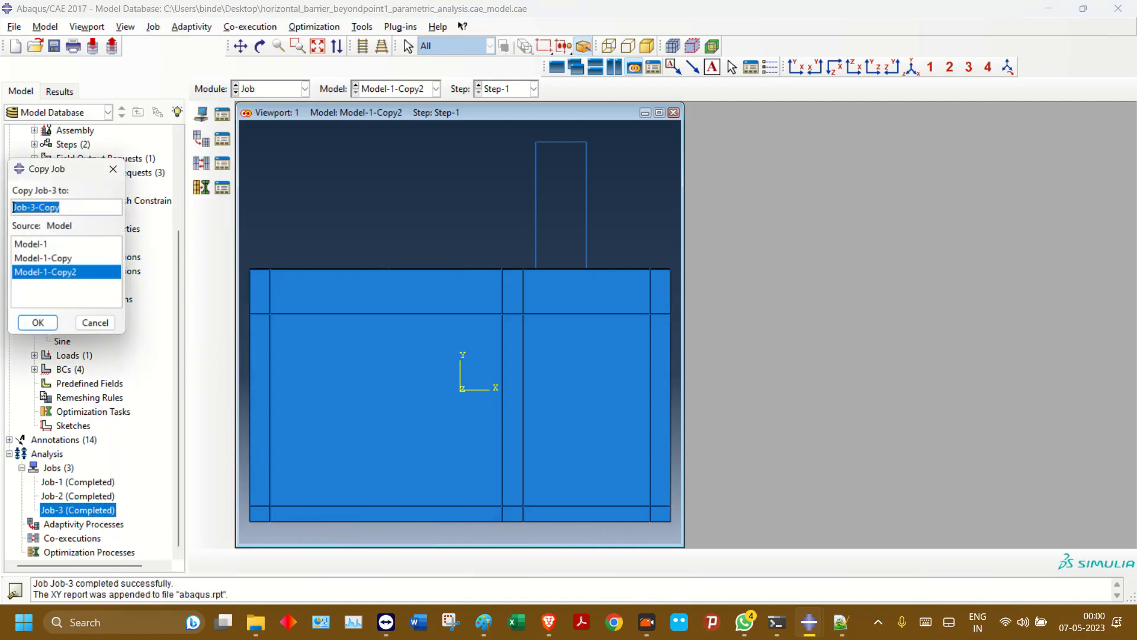
key(Return)
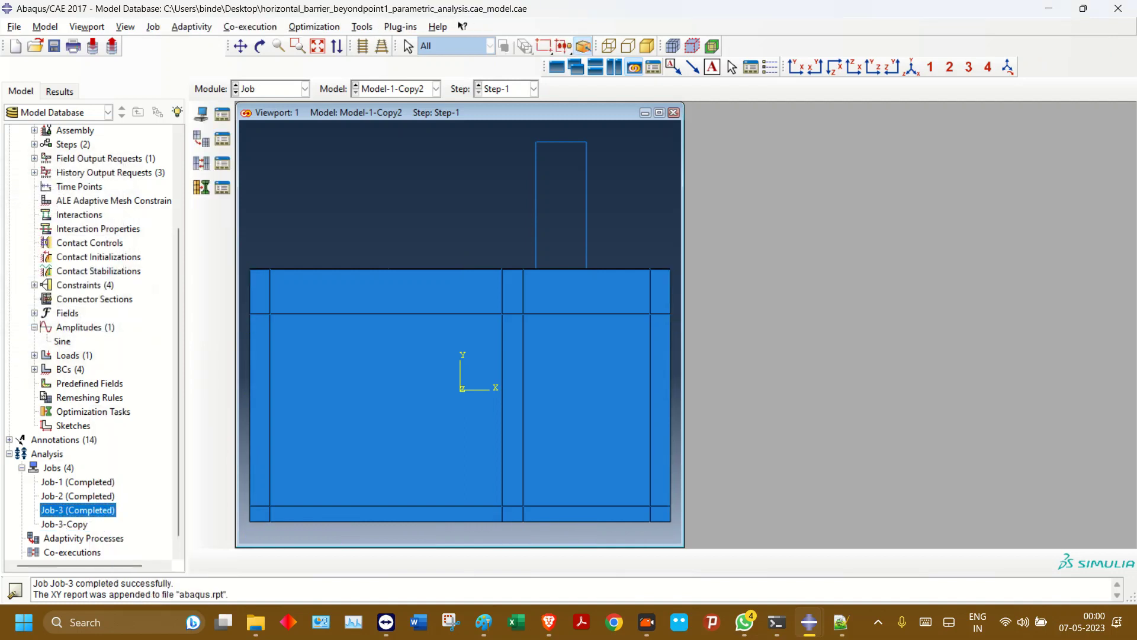
right_click(75, 524)
click(108, 520)
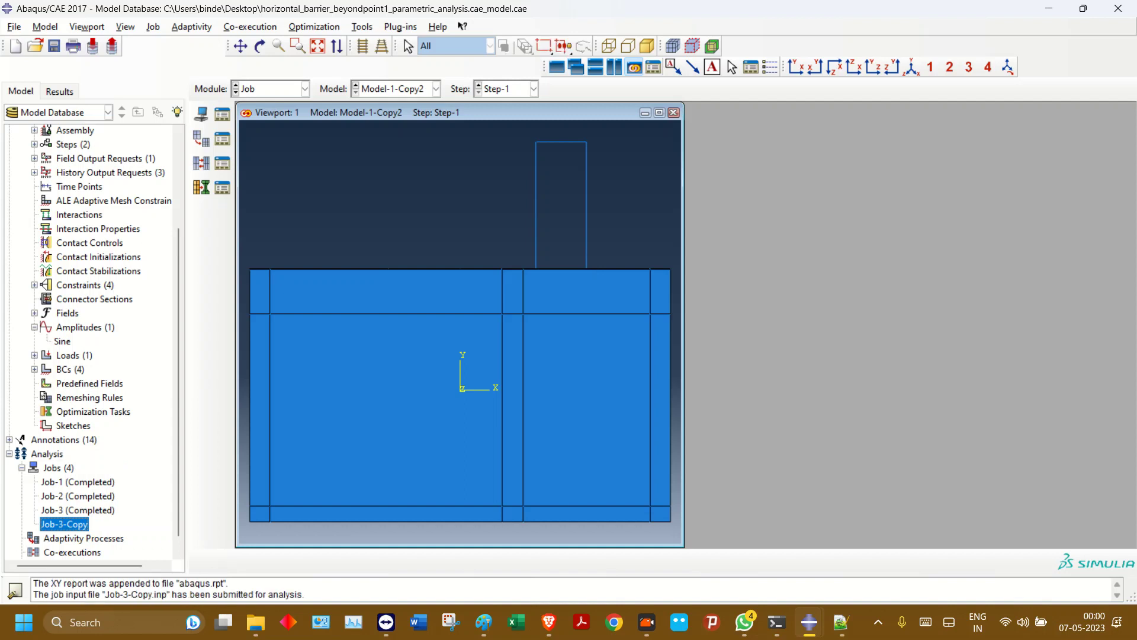
- Maximize Viewport 1 and open the Job-3 results, dismissing the XY data report settings
click(660, 113)
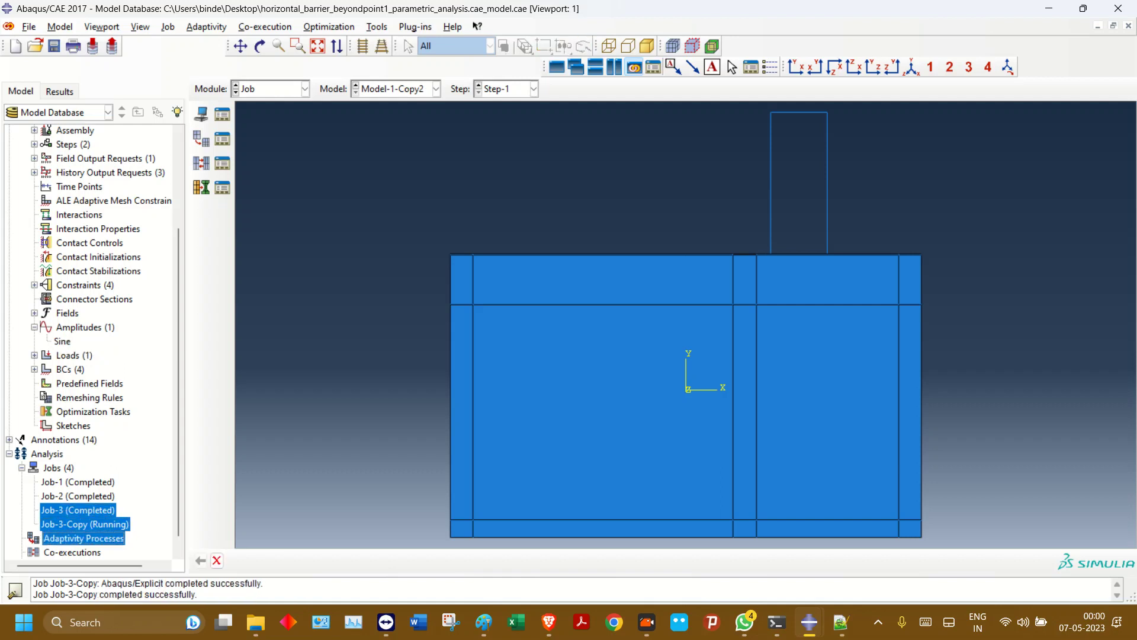
click(217, 560)
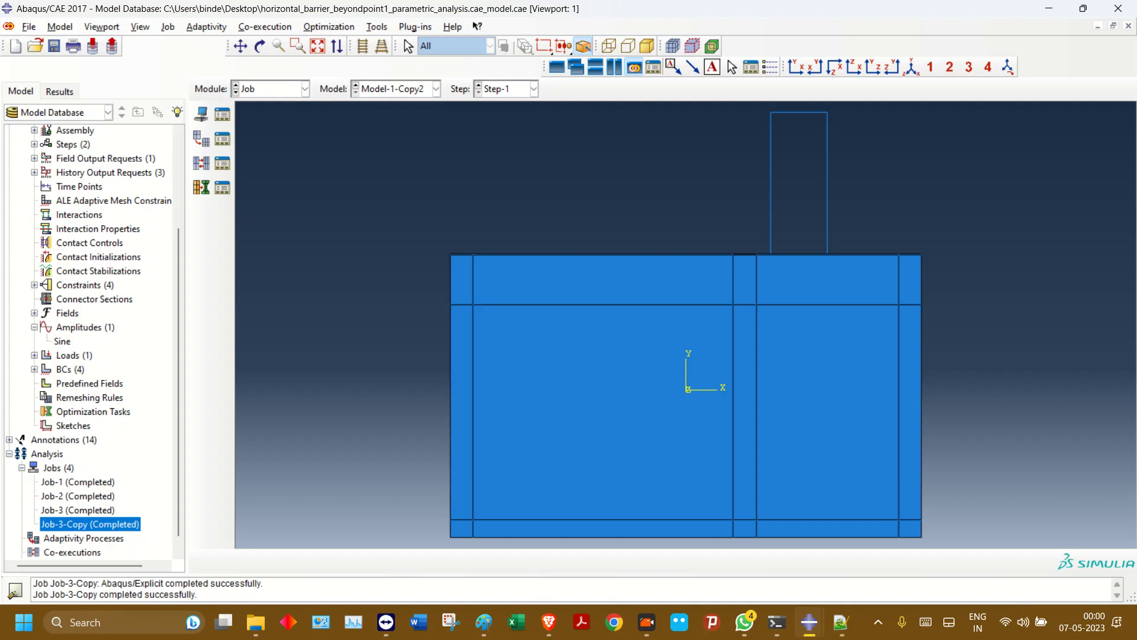
click(102, 510)
right_click(102, 510)
click(130, 565)
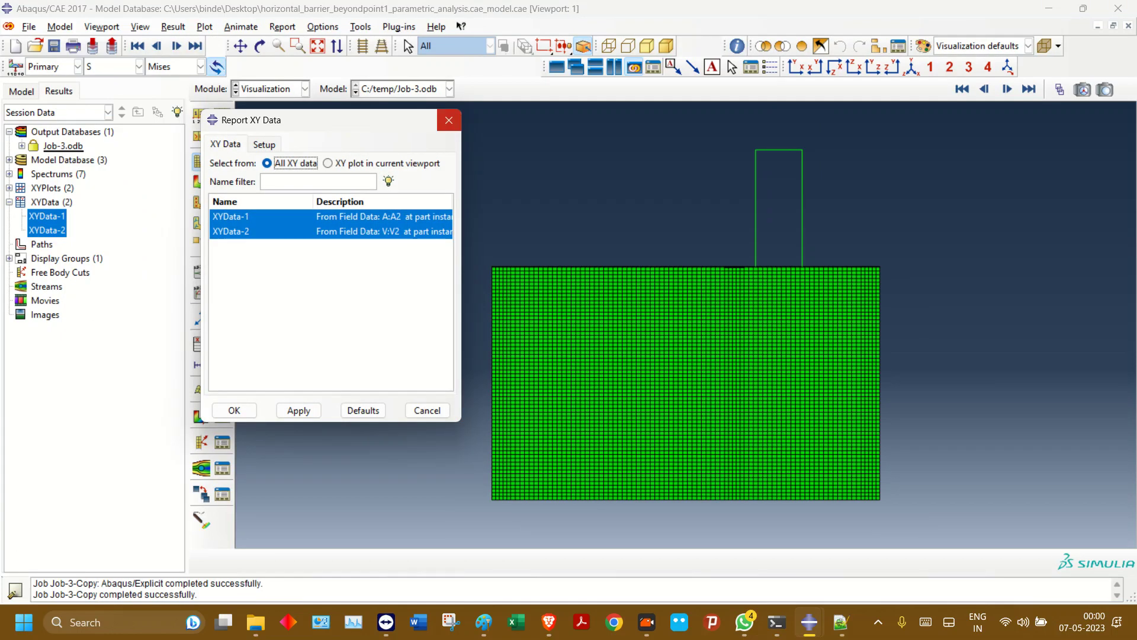
key(Escape)
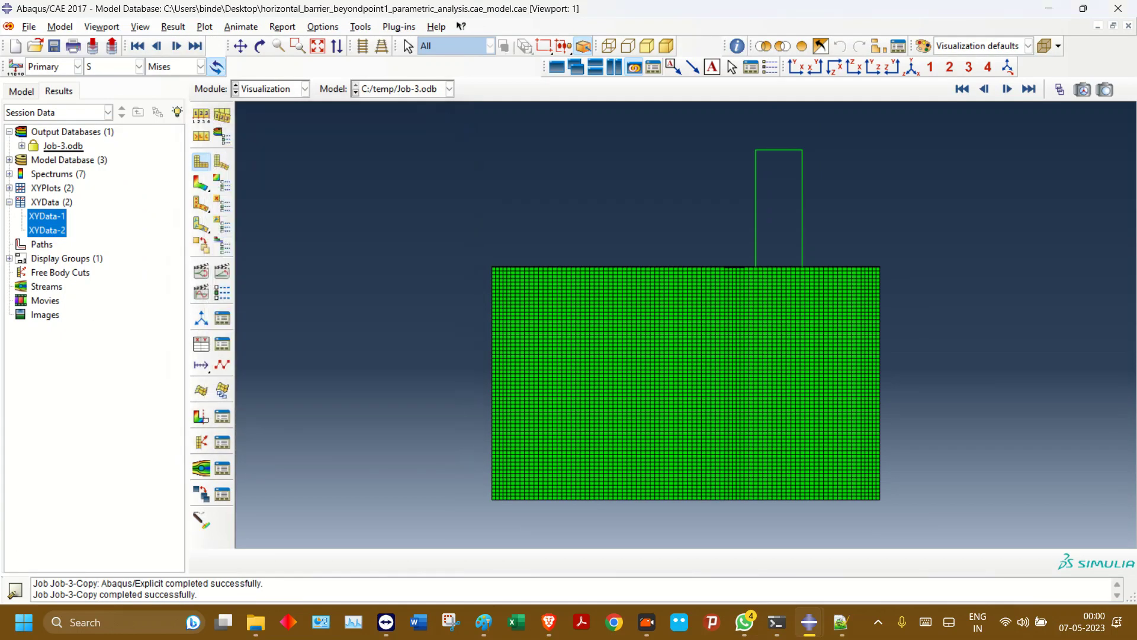
- Plot Job-3 contours on the deformed shape with an auto-computed deformation scale factor and animate the time history
click(202, 183)
click(202, 114)
click(77, 371)
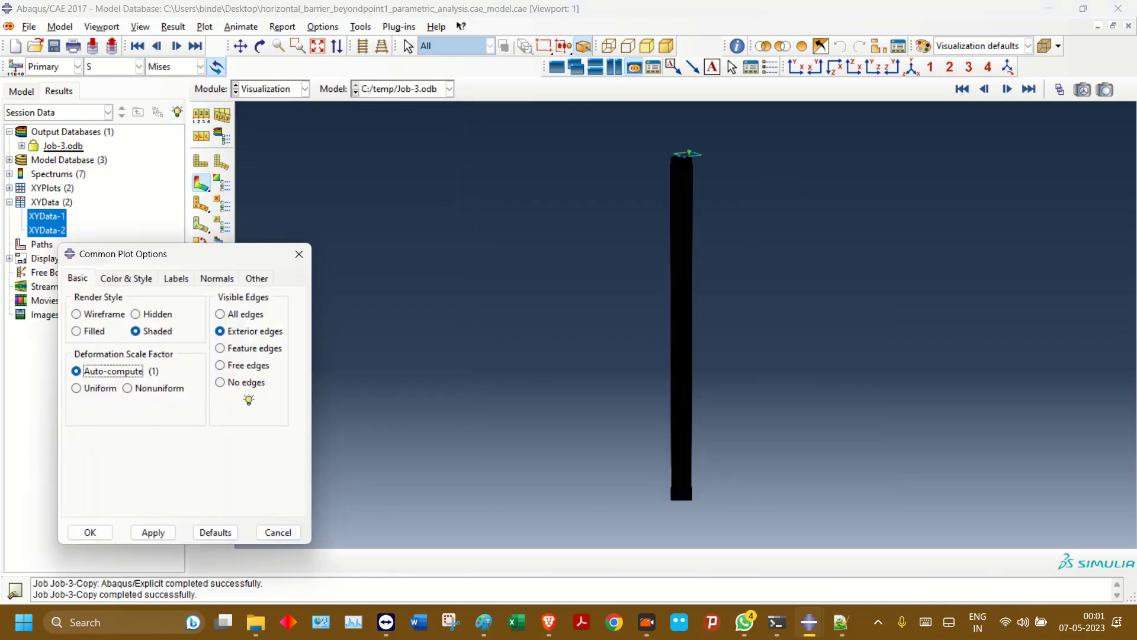
click(153, 532)
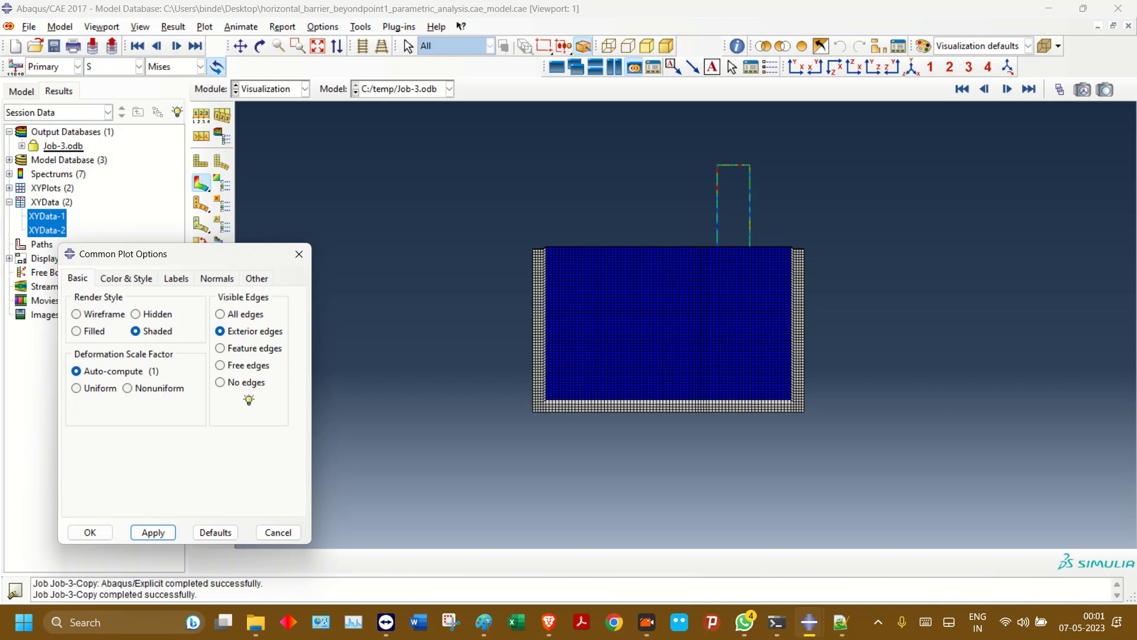
click(299, 253)
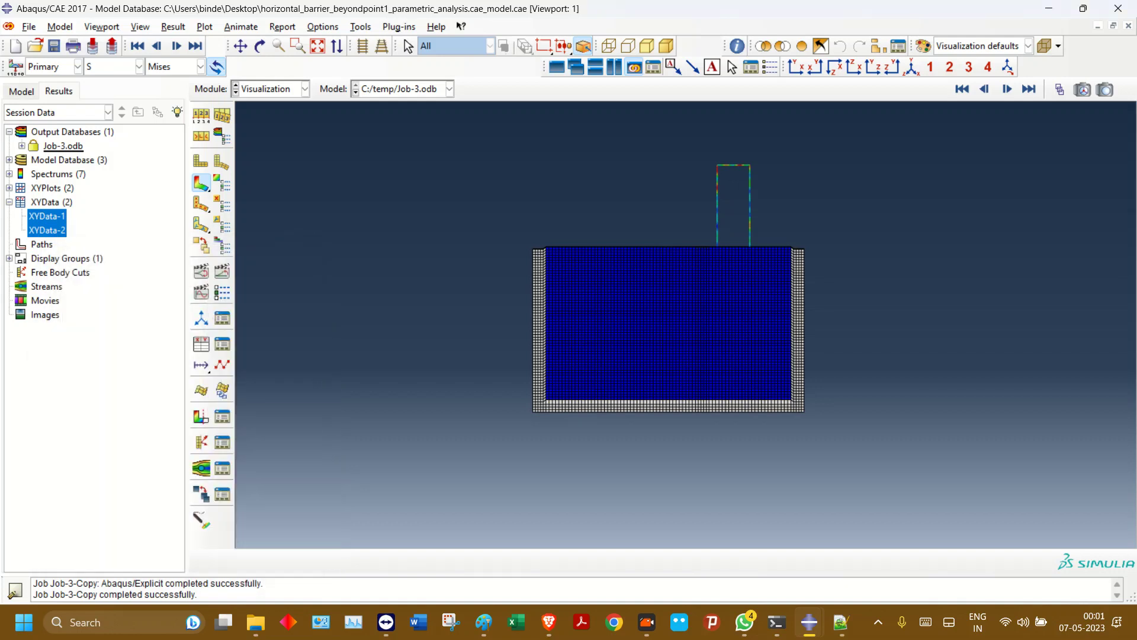
click(222, 271)
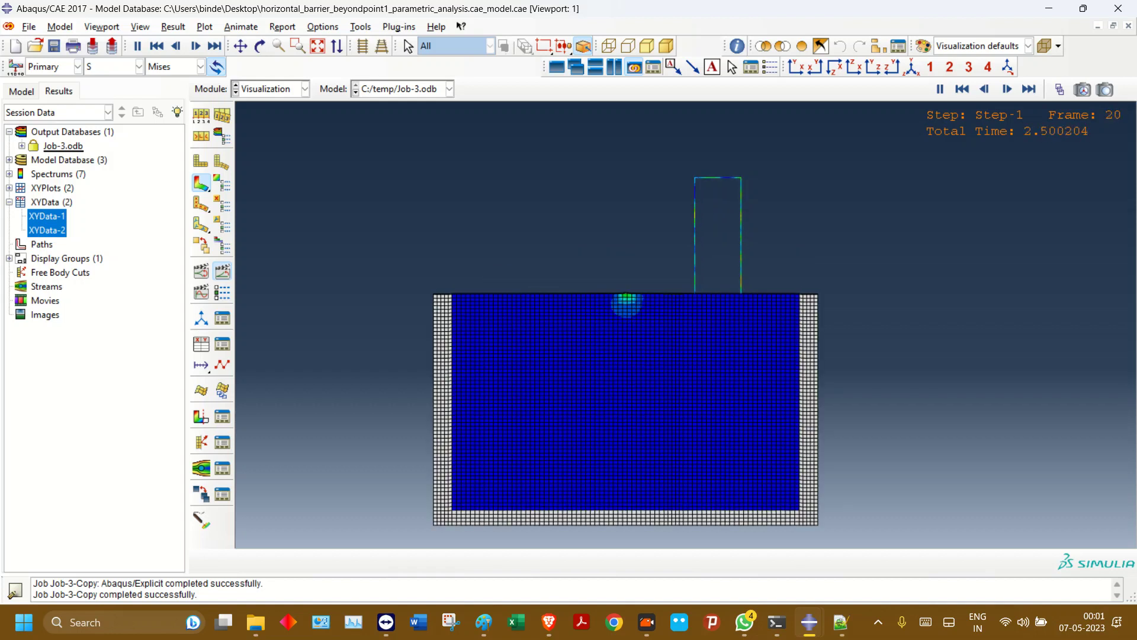
- Close the Job-3.odb output database, return to the model tree and save the model database
click(62, 145)
right_click(62, 145)
click(80, 172)
click(22, 91)
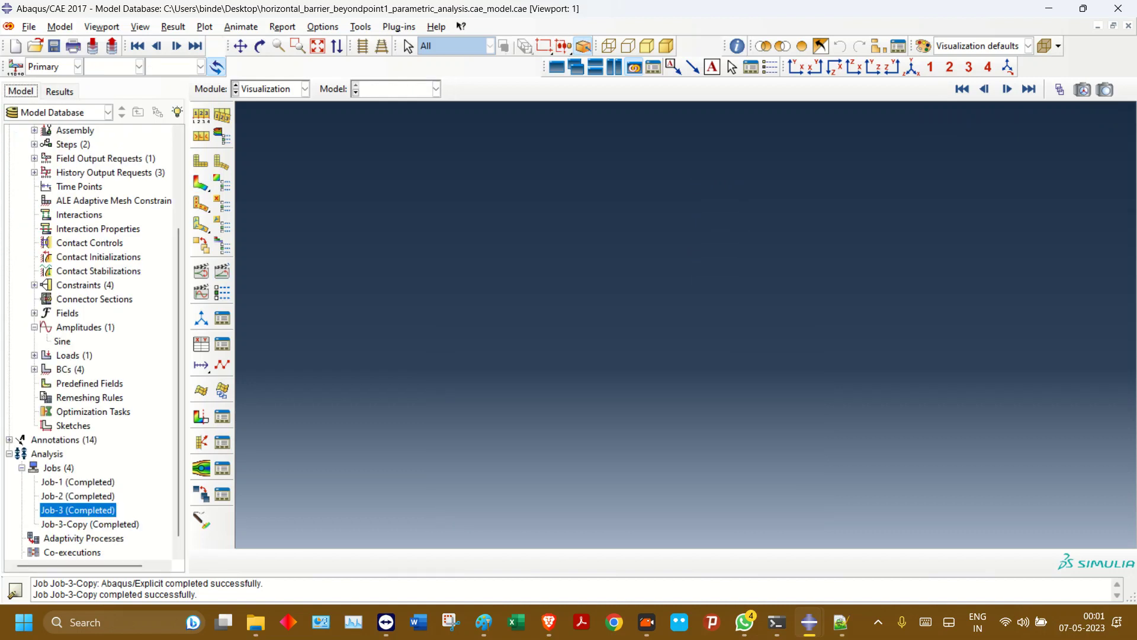
double_click(89, 524)
click(54, 47)
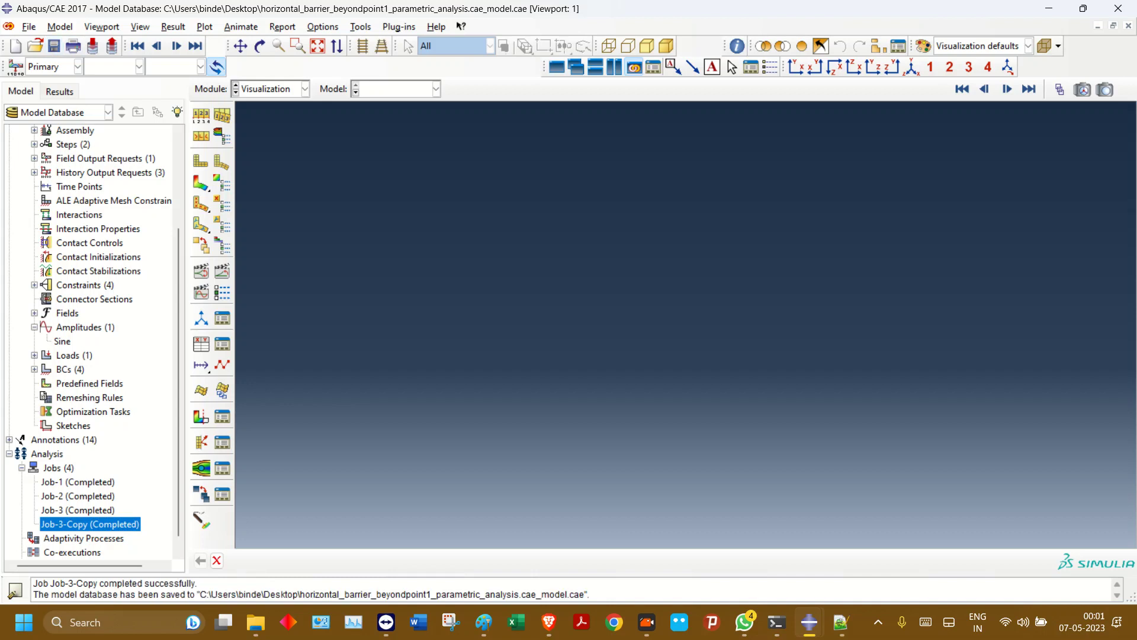
- Switch to the Brave browser and view the IS1893 response spectrum image search
click(255, 622)
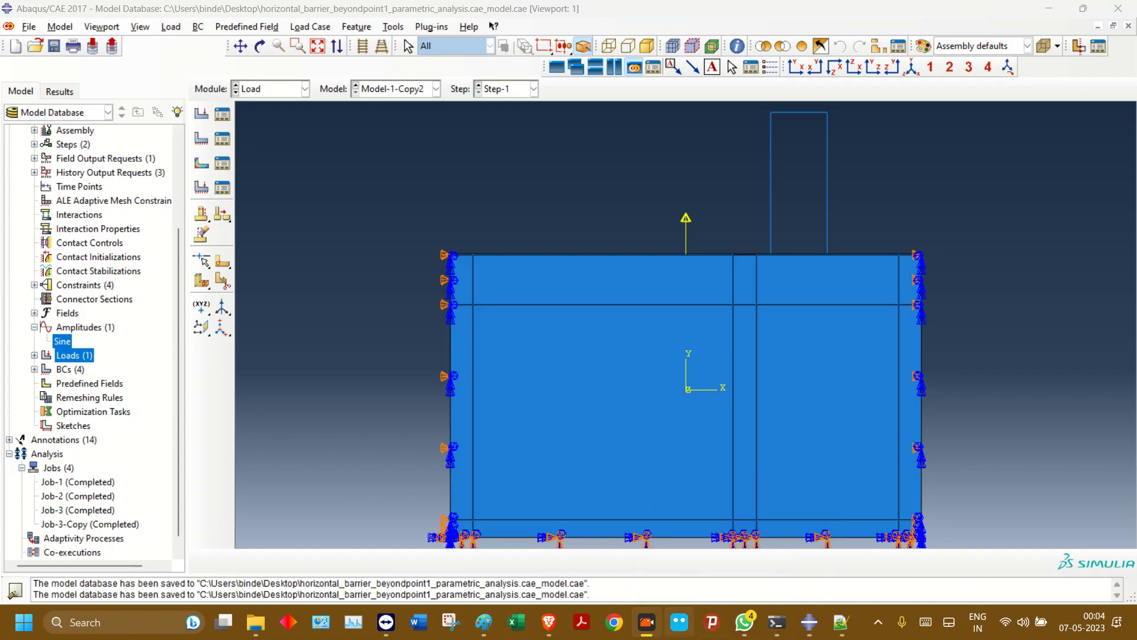
mouse_move(646, 622)
mouse_move(549, 622)
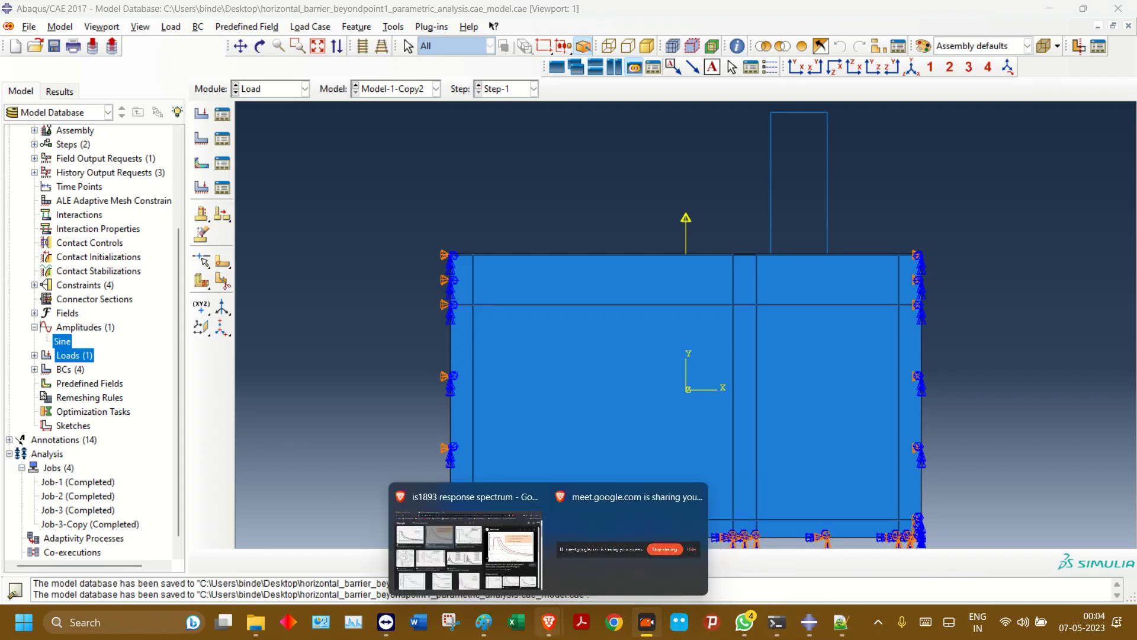
click(468, 539)
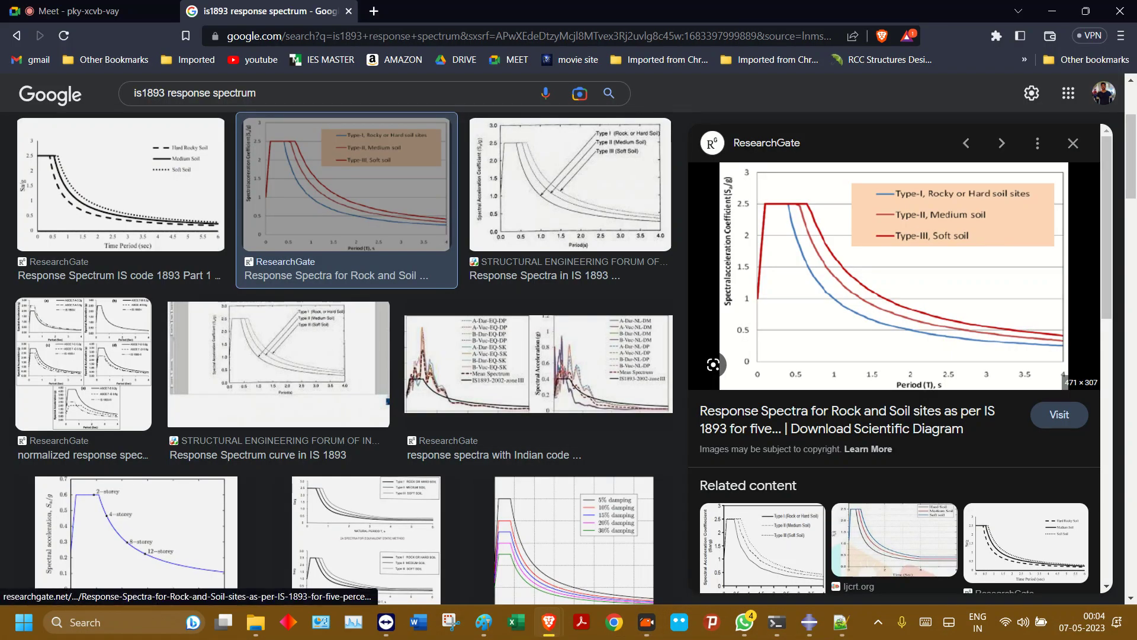
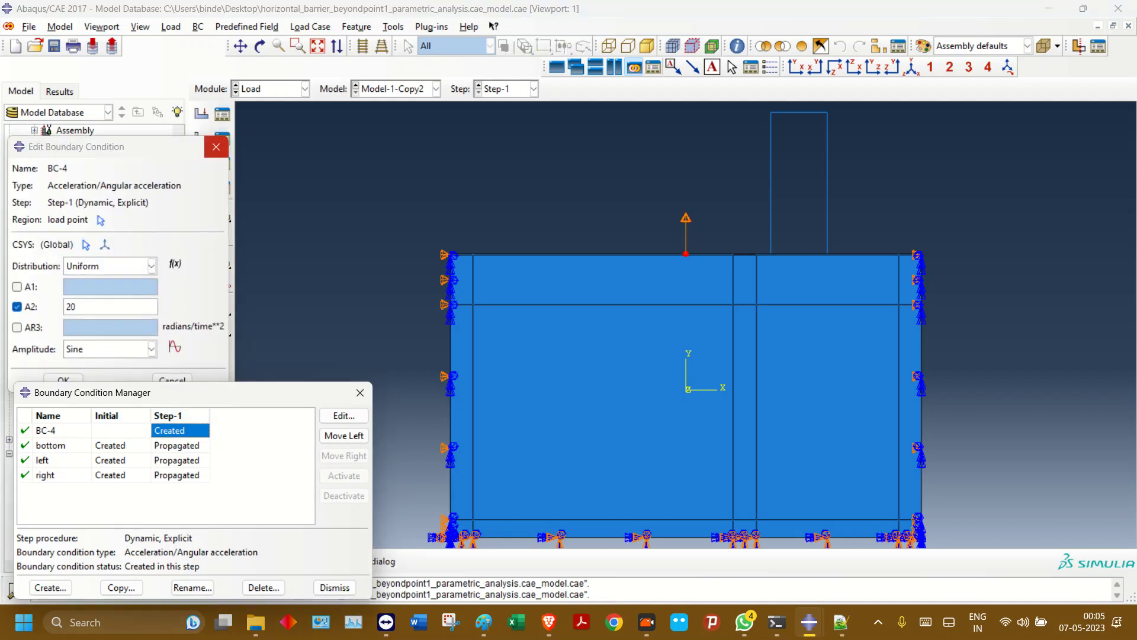
- Set the A2 acceleration of boundary condition BC-4 to 9.81 and close the Boundary Condition Manager
double_click(70, 307)
text(9.81)
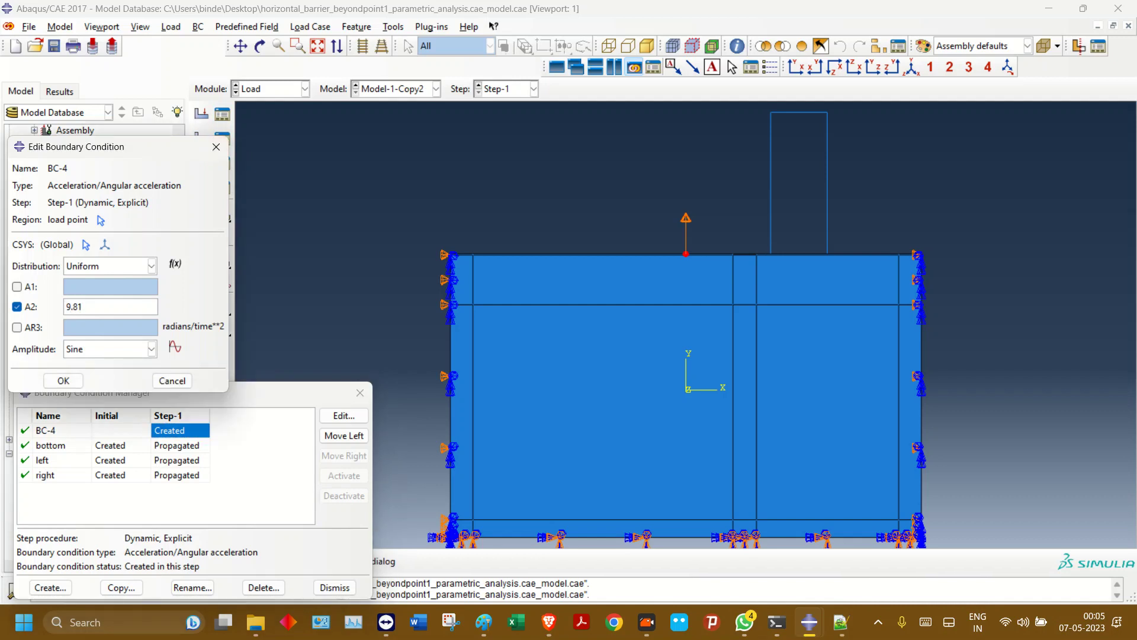
click(64, 380)
click(359, 393)
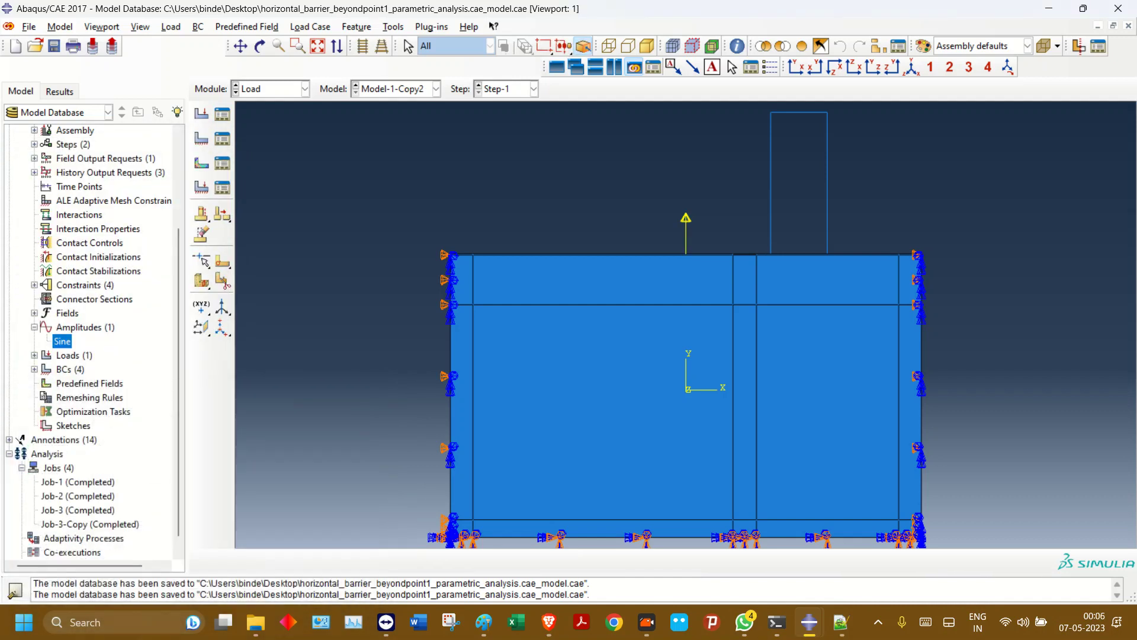
- Review the circular frequency of the Sine amplitude and the list of boundary conditions without changing either
scroll(326, 309, down, 5)
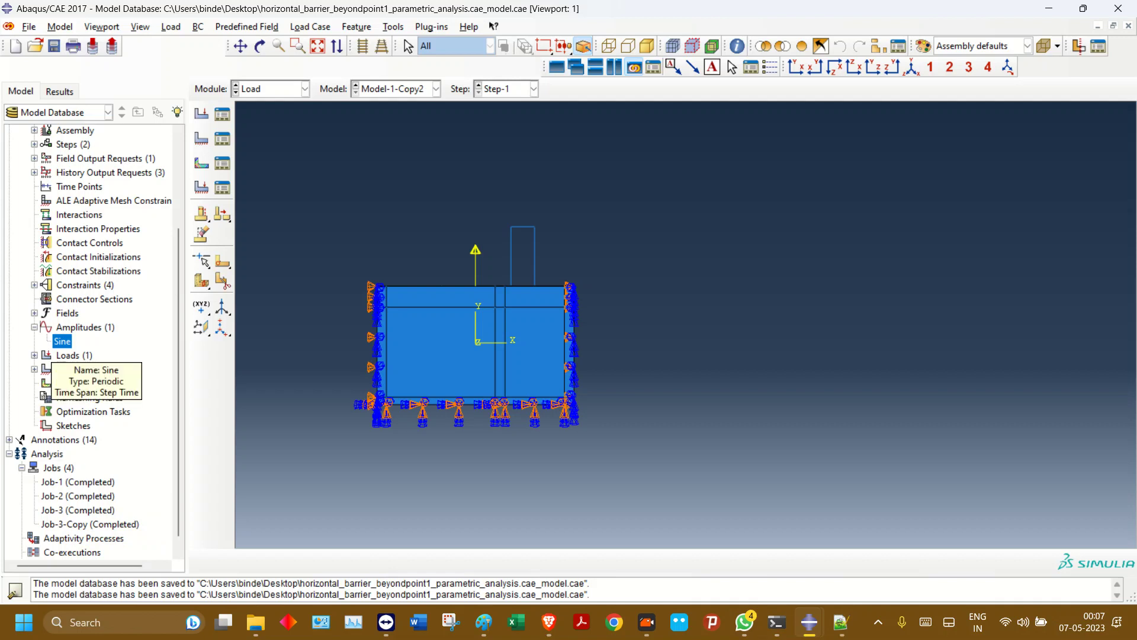
double_click(62, 342)
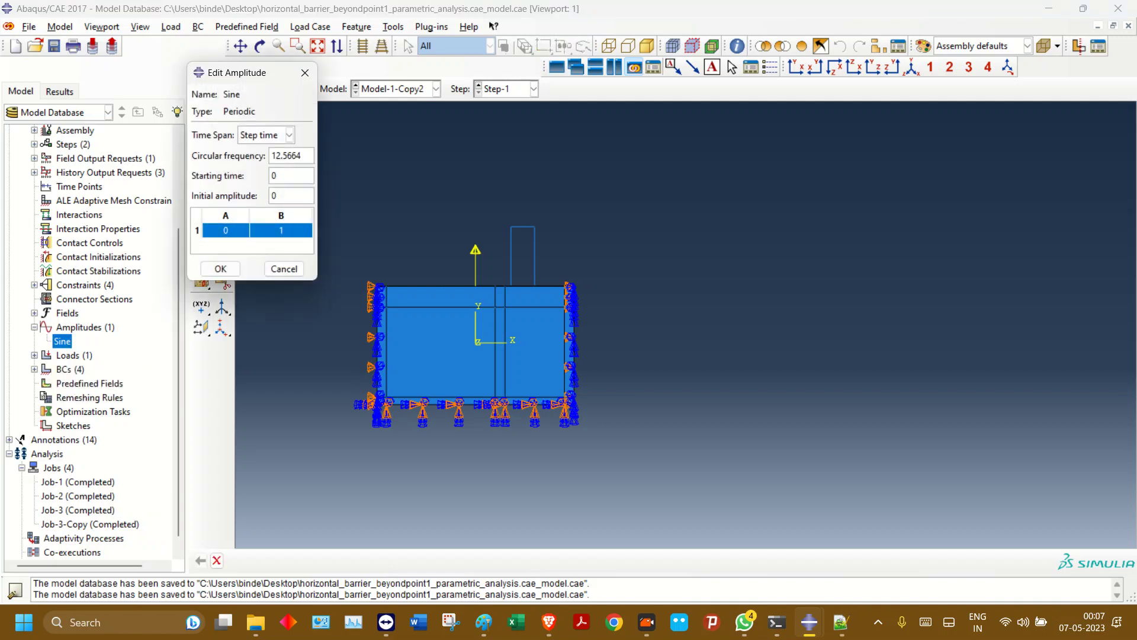
drag(302, 156, 271, 156)
click(284, 269)
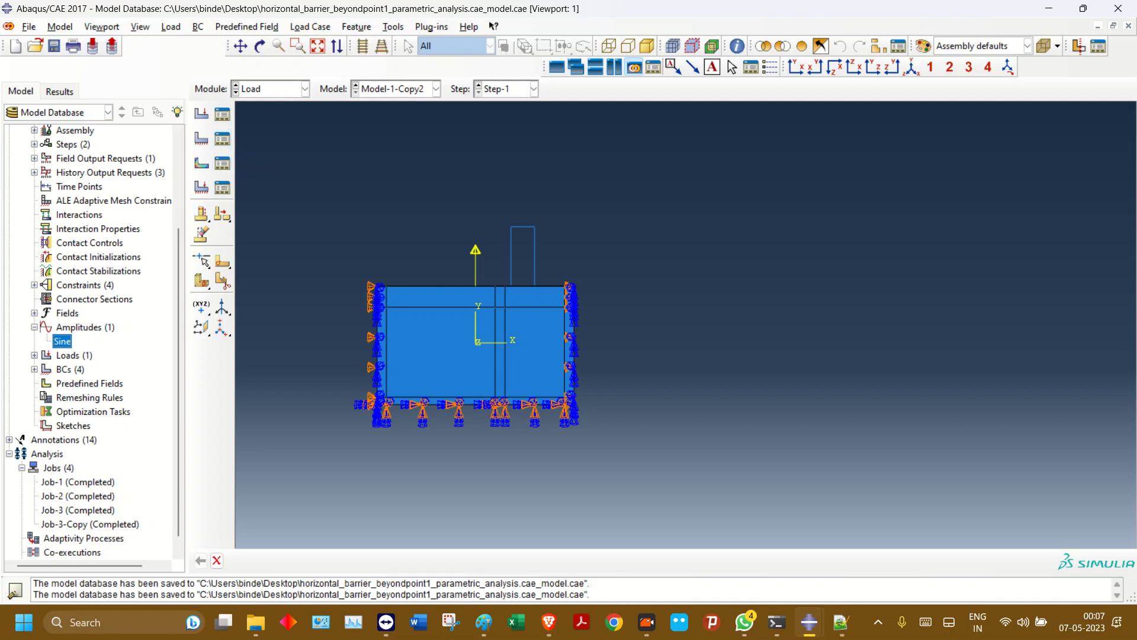
click(222, 138)
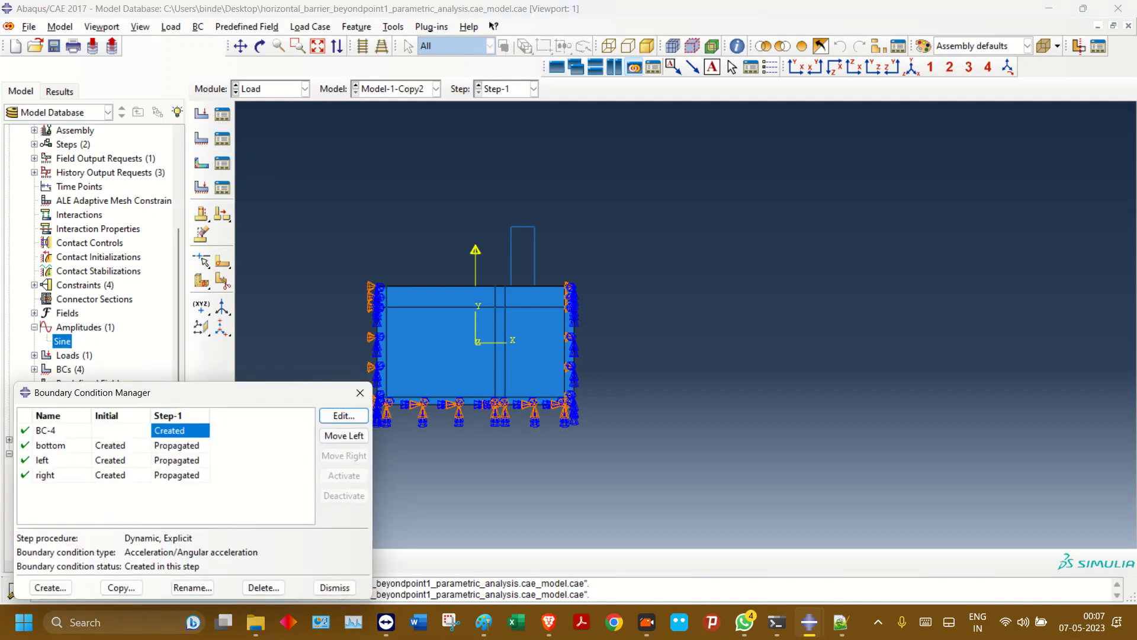
click(360, 393)
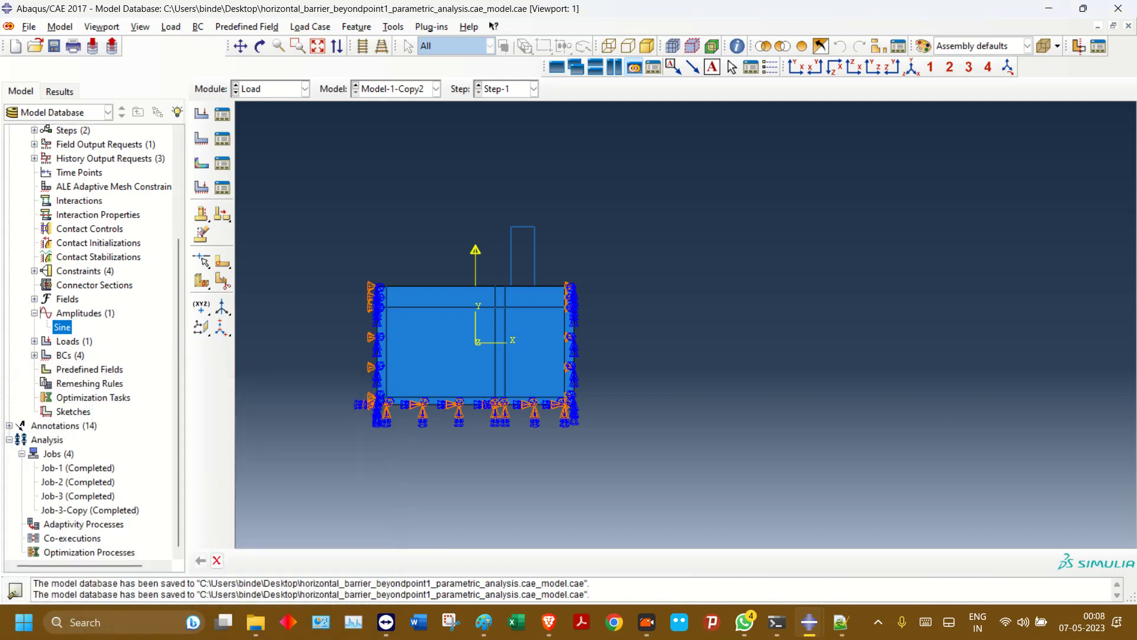
- Open the Job-3-Copy results and start creating XY data from ODB field output
right_click(107, 510)
click(127, 564)
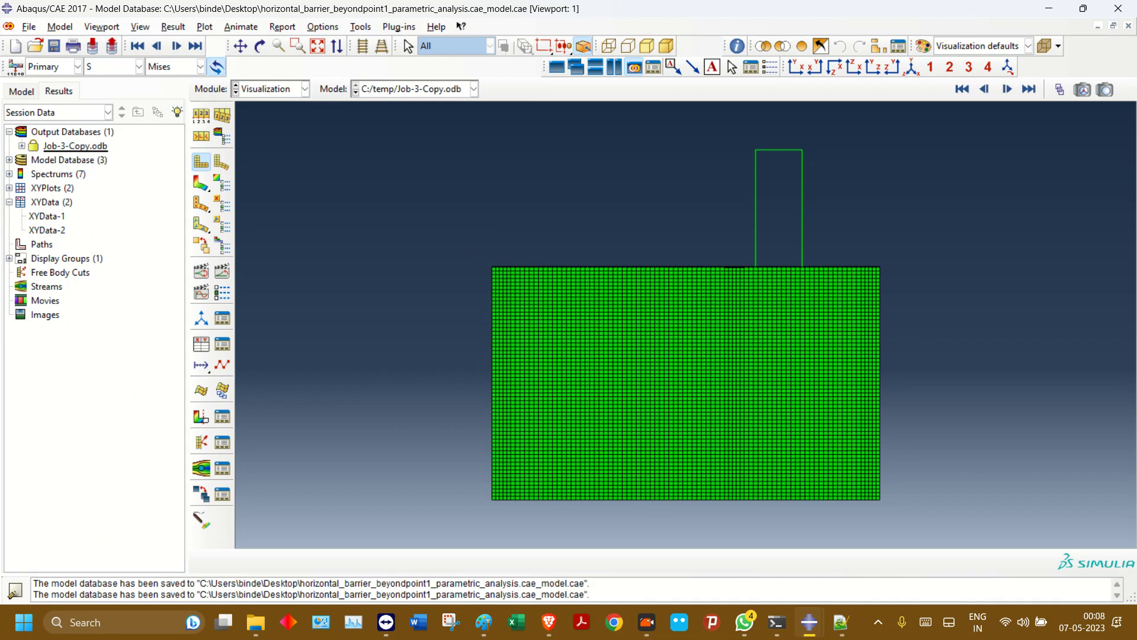
double_click(52, 202)
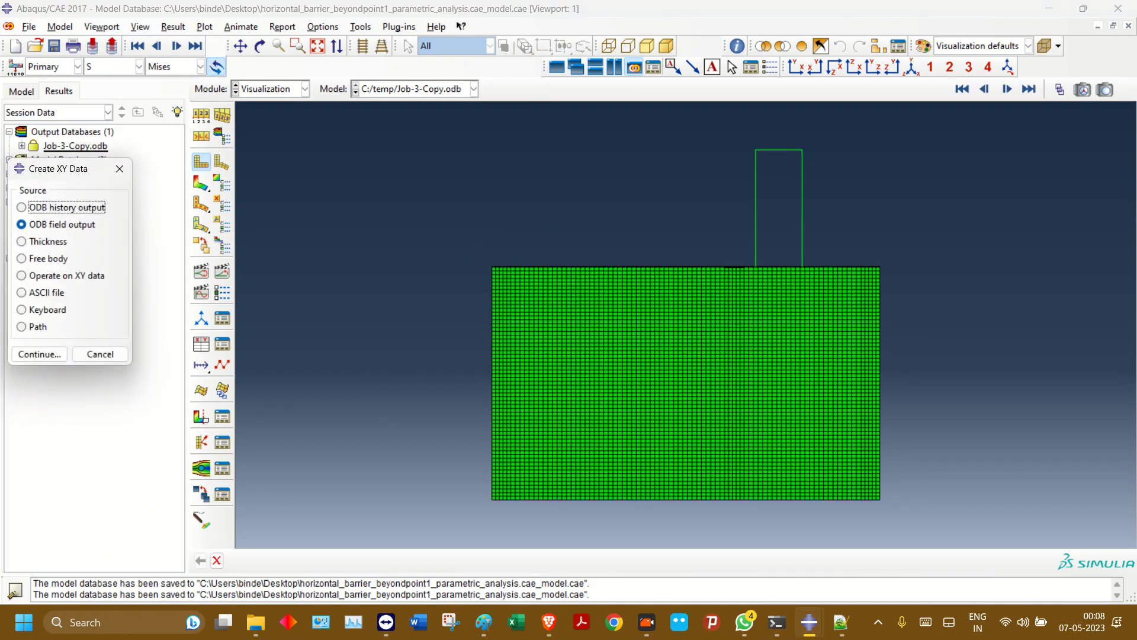
click(39, 353)
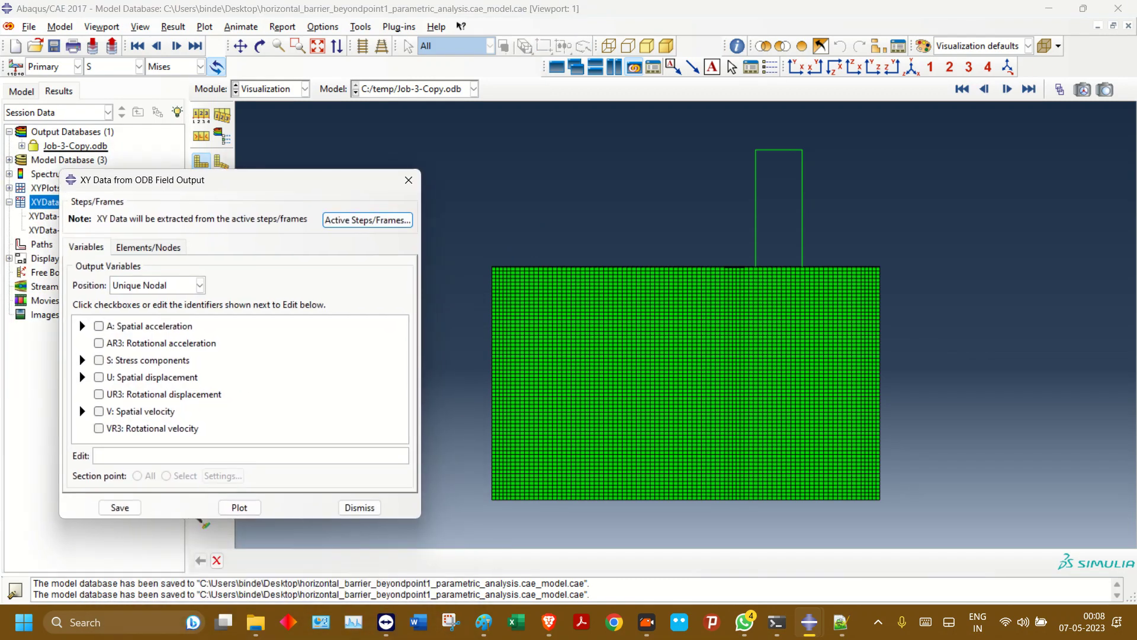
- Set the output variable position to Unique Nodal and choose the A2 component of spatial acceleration
click(200, 286)
click(144, 344)
click(83, 326)
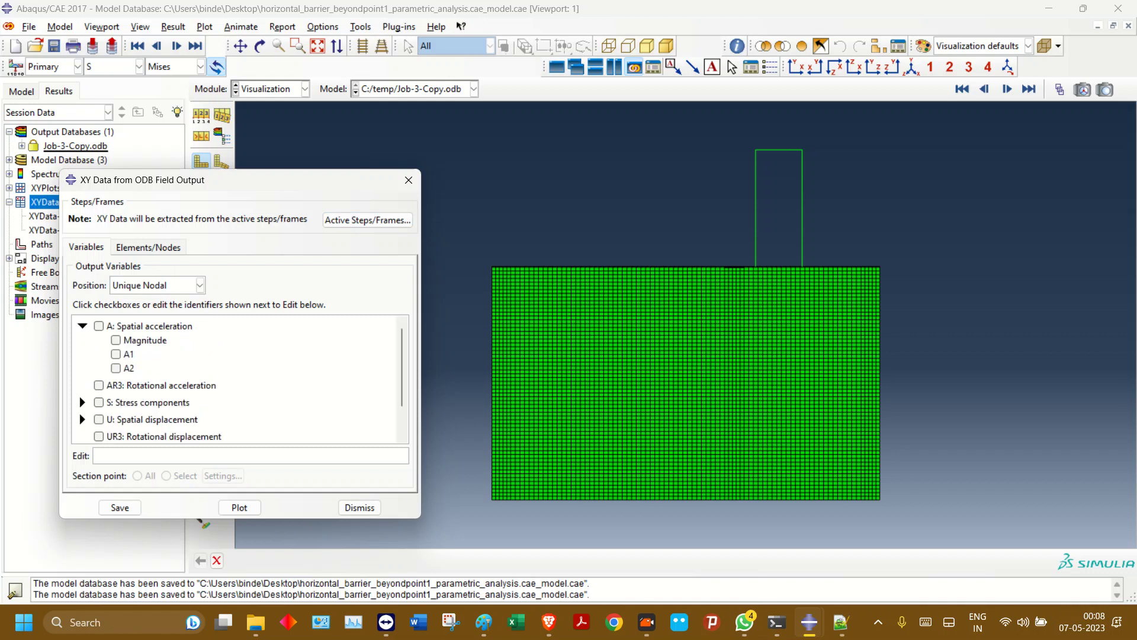
click(117, 368)
scroll(237, 379, down, 3)
scroll(237, 379, up, 3)
scroll(237, 379, up, 1)
scroll(237, 379, down, 2)
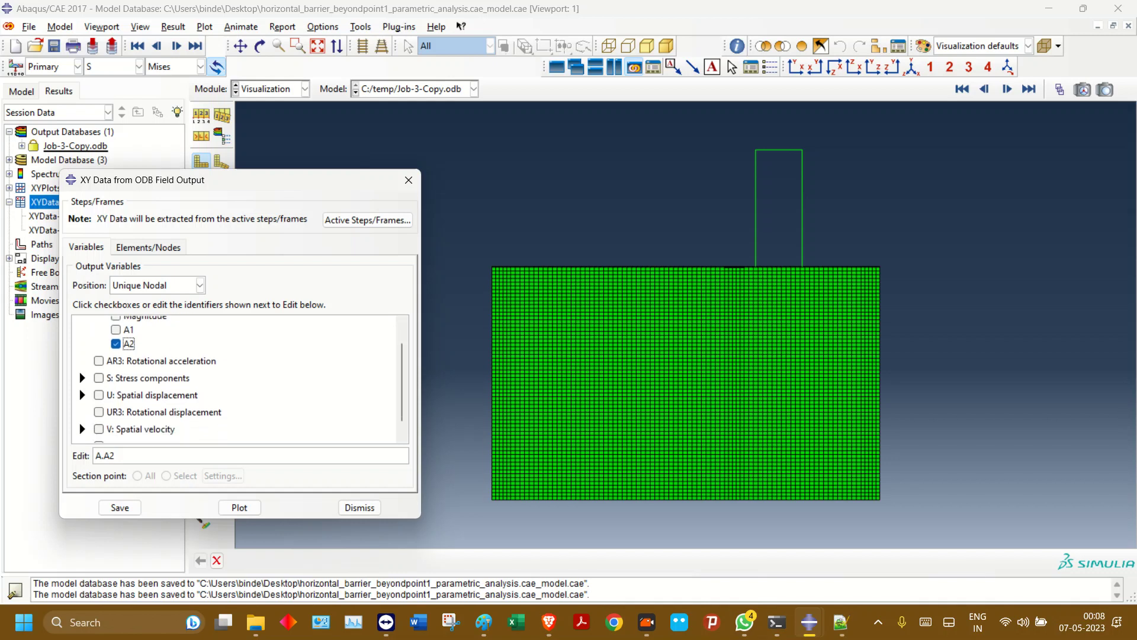
- Examine the spatial displacement and spatial velocity components offered as output variables without selecting any of them
click(82, 382)
click(82, 382)
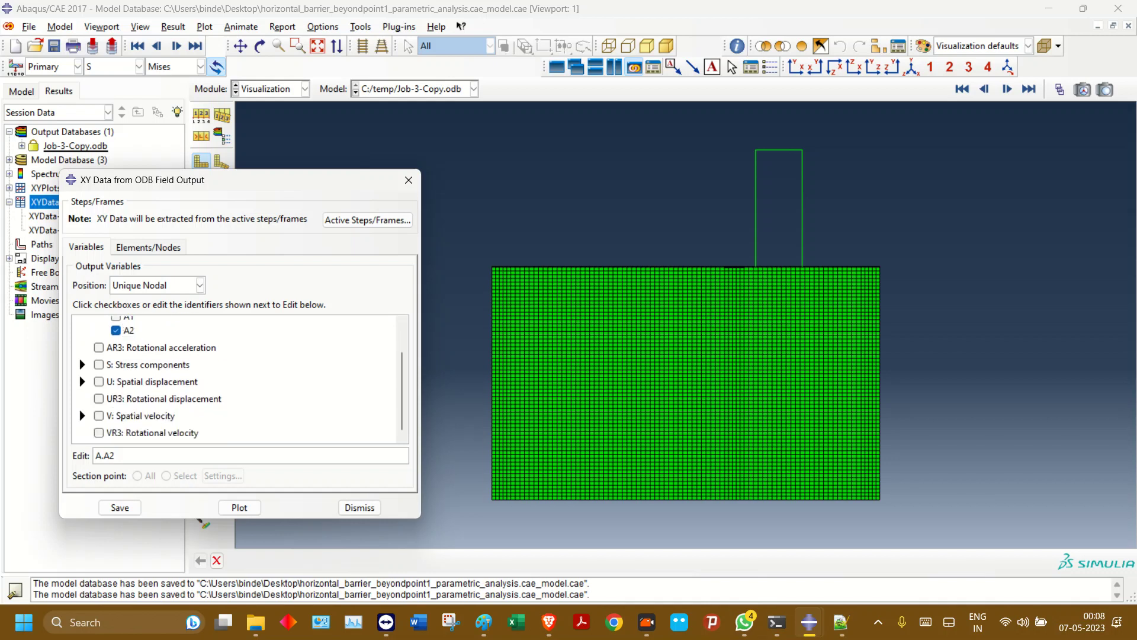
click(82, 416)
scroll(237, 379, down, 2)
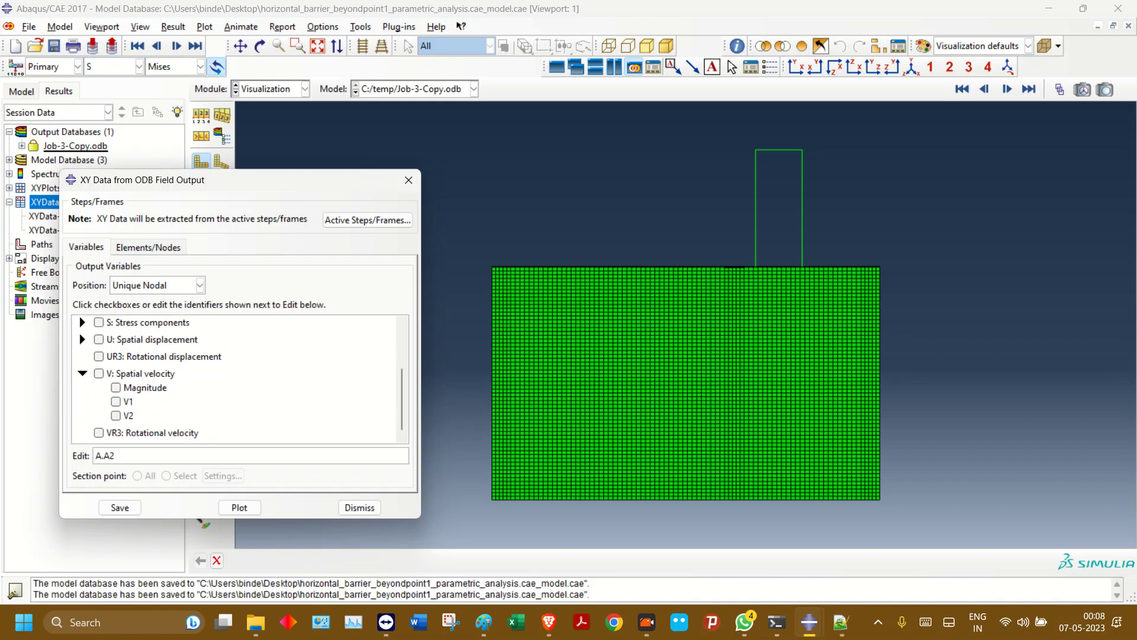
click(82, 340)
click(148, 247)
click(86, 247)
scroll(237, 379, up, 4)
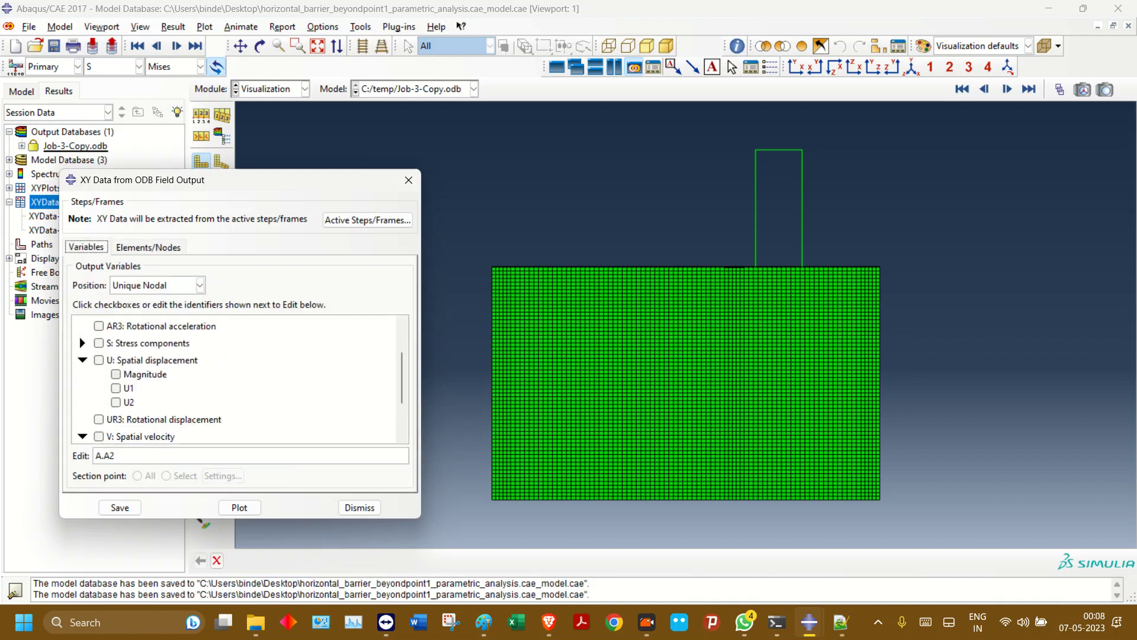
- Pick a single node on the top edge of the frame, near its left corner, for the data extraction
click(148, 247)
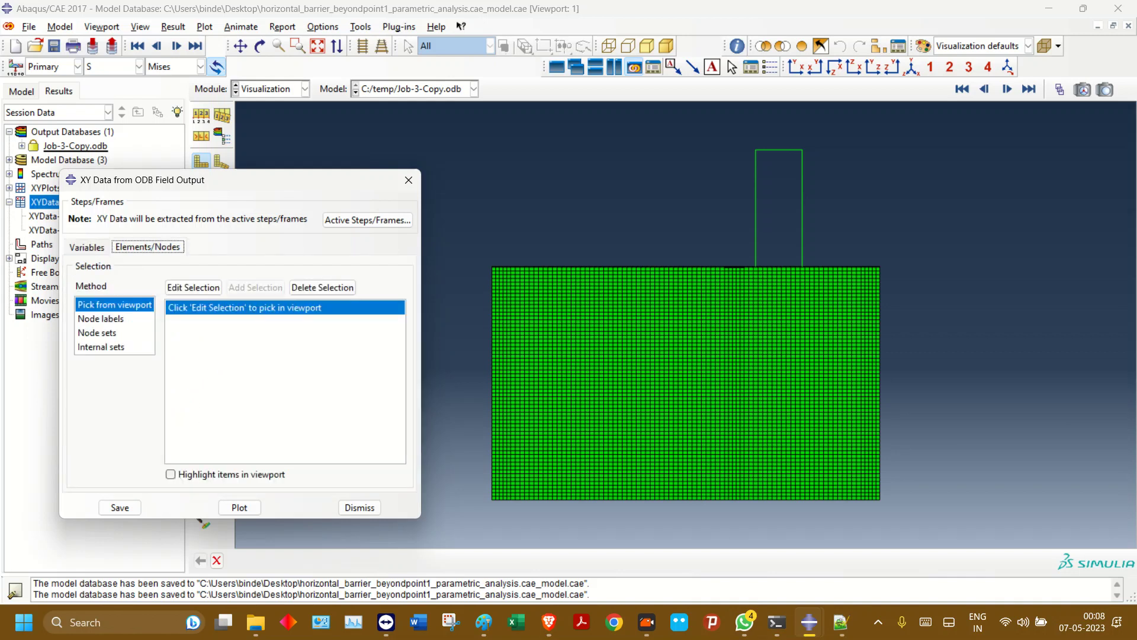
click(193, 288)
scroll(854, 143, down, 5)
scroll(610, 153, up, 2)
drag(598, 149, 745, 223)
scroll(651, 158, up, 3)
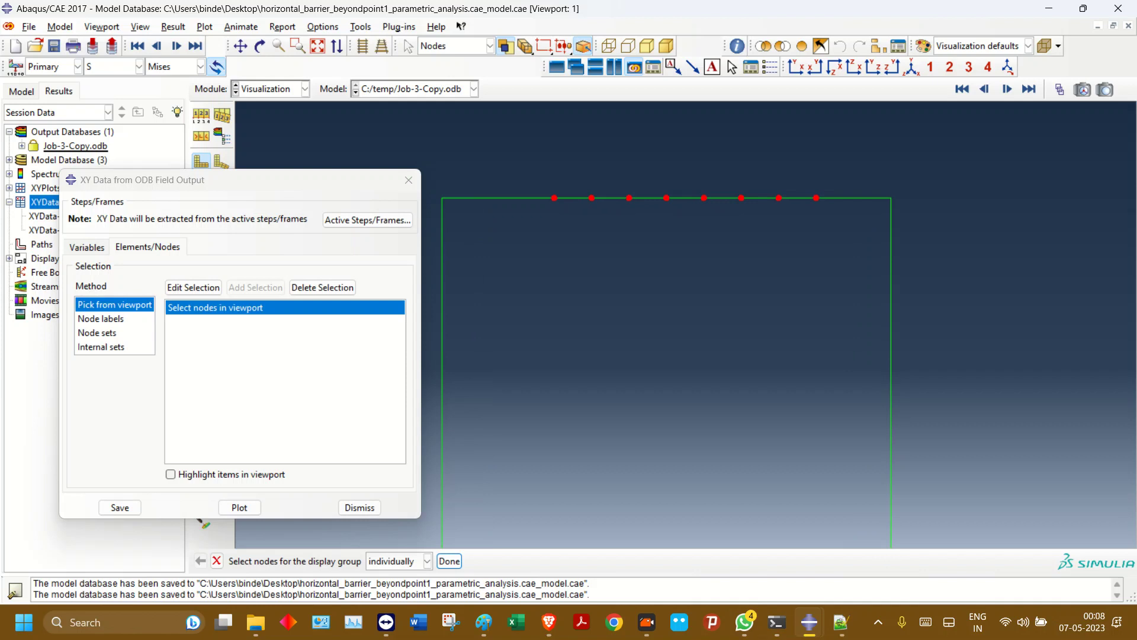
click(554, 197)
- Reselect the node near the frame's top-left corner, plot its A2 history, and move the extraction dialog clear of the graph
scroll(617, 130, down, 3)
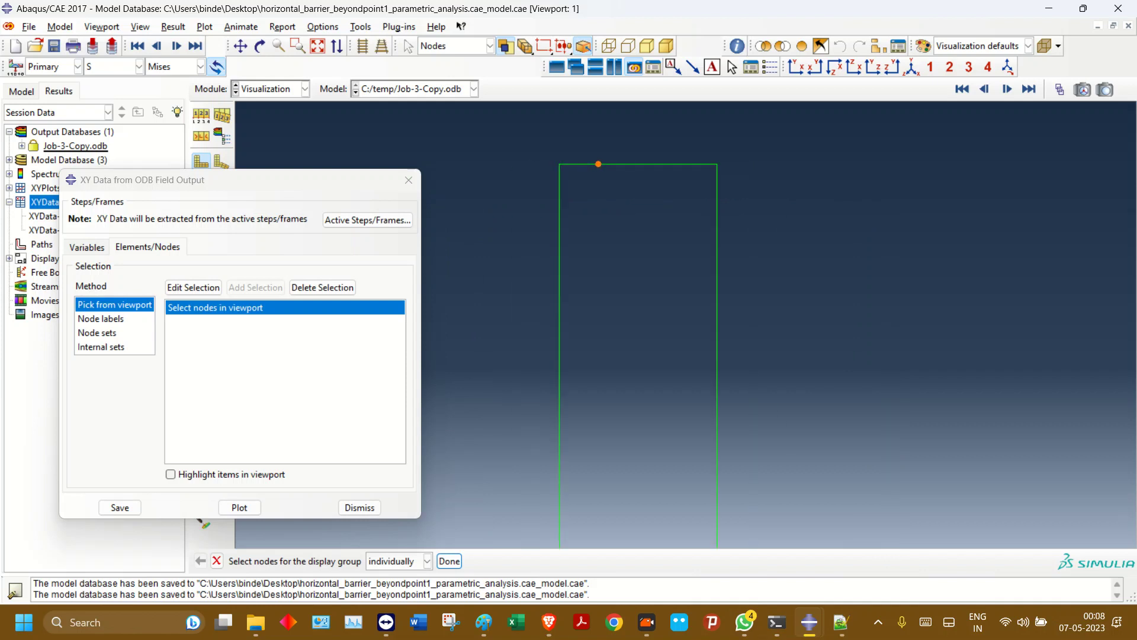
scroll(644, 164, down, 4)
scroll(612, 155, up, 7)
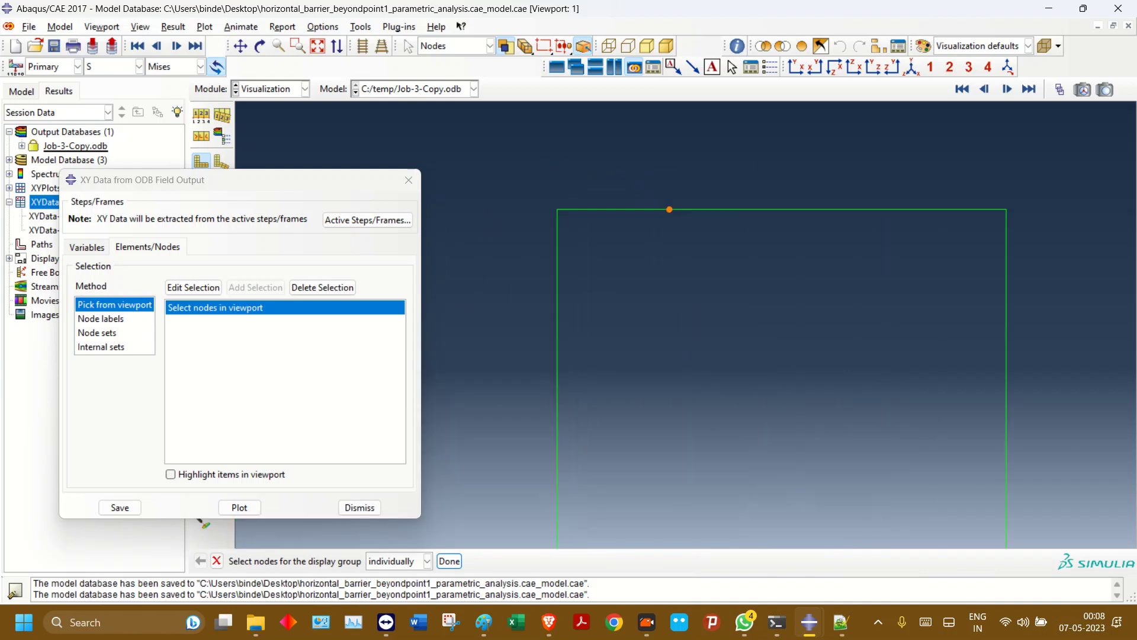
scroll(563, 176, down, 8)
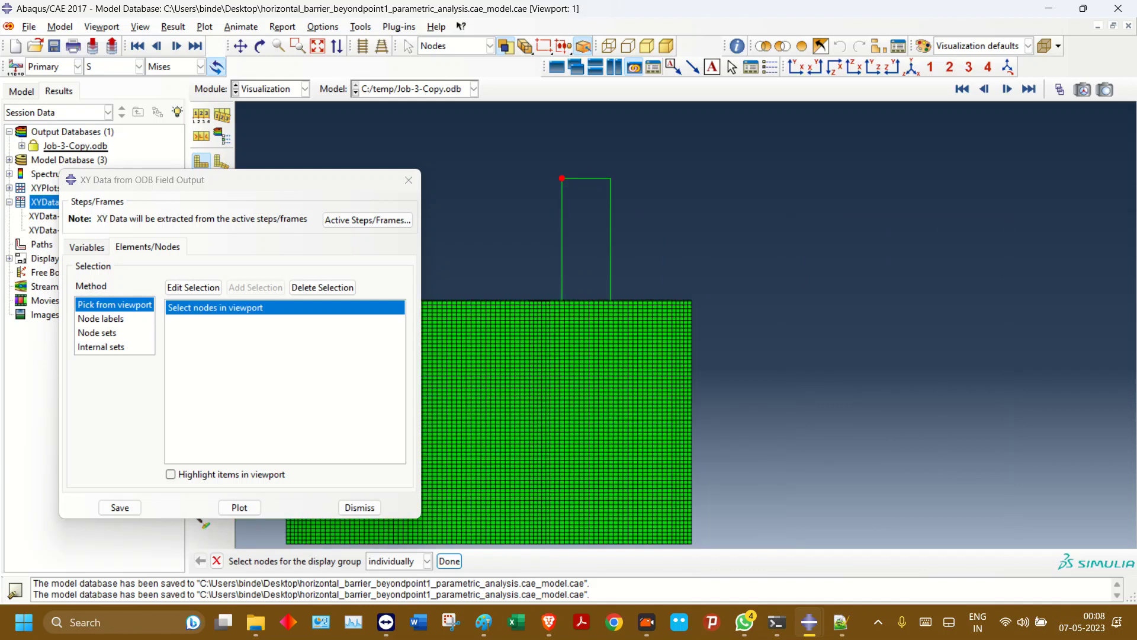
scroll(573, 177, up, 7)
drag(536, 144, 616, 218)
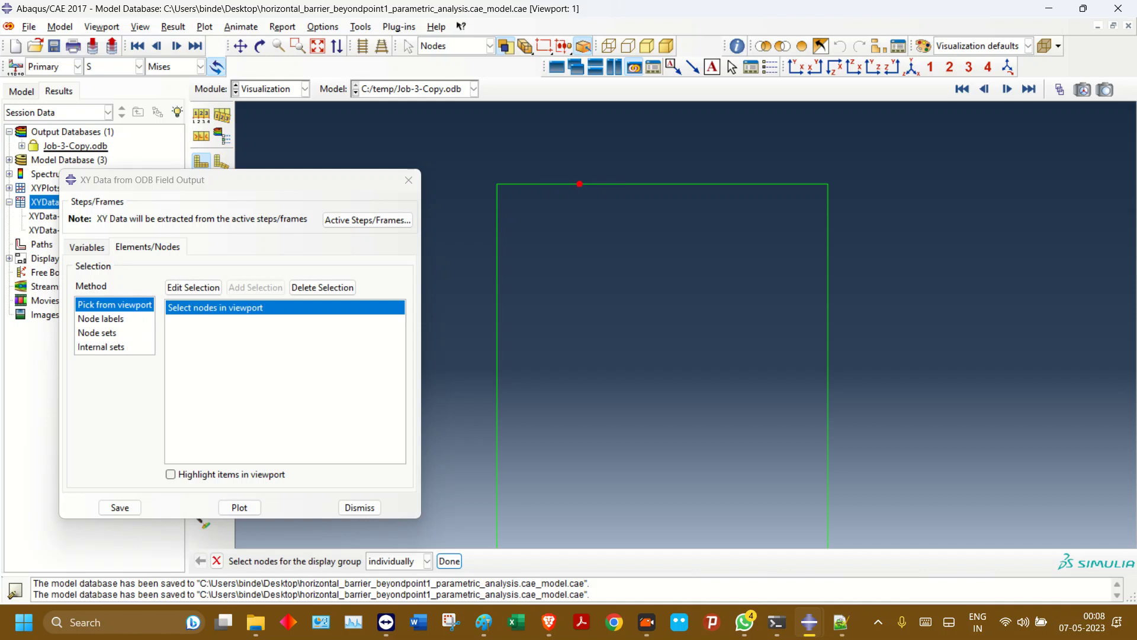
click(239, 507)
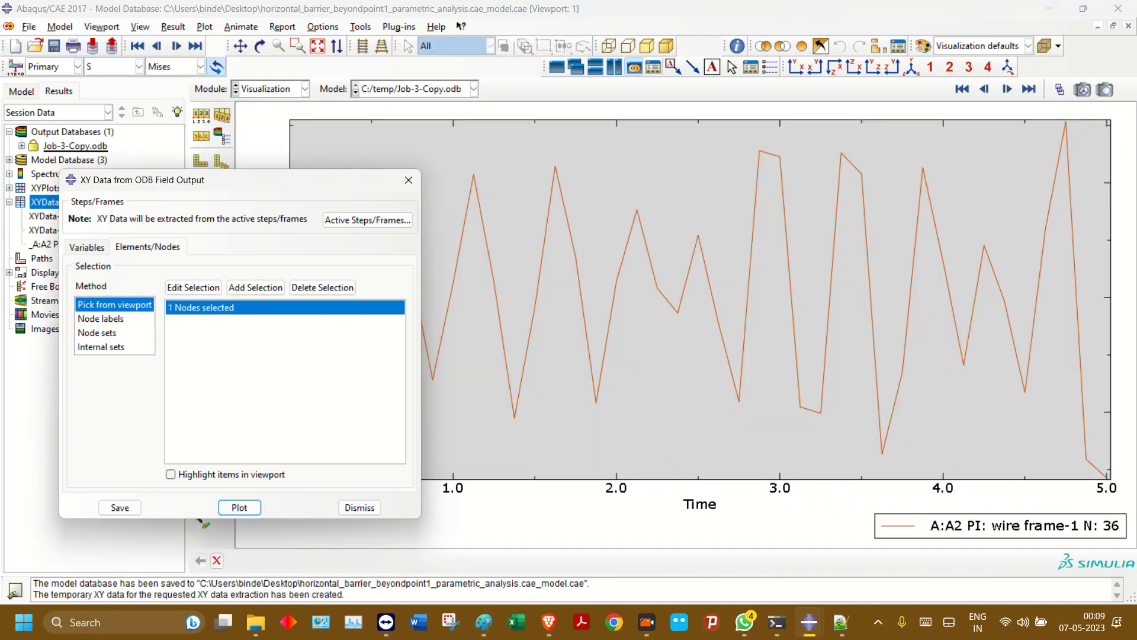
drag(287, 179, 233, 536)
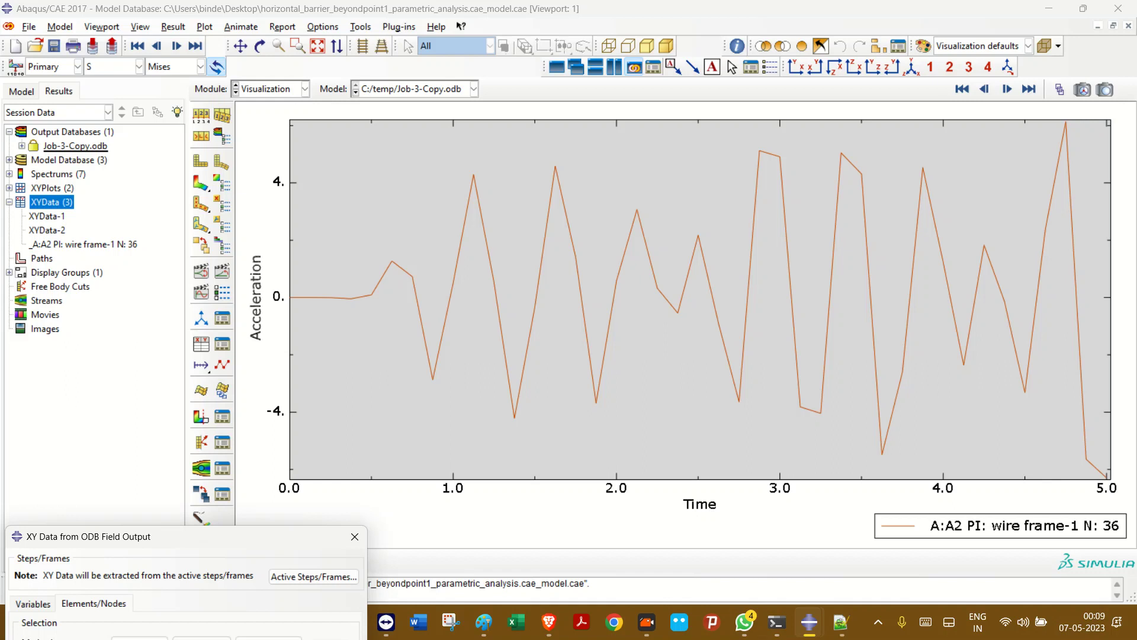
- Save the temporary A2 curve of wire frame-1 node 36 to the session's XY data
click(82, 244)
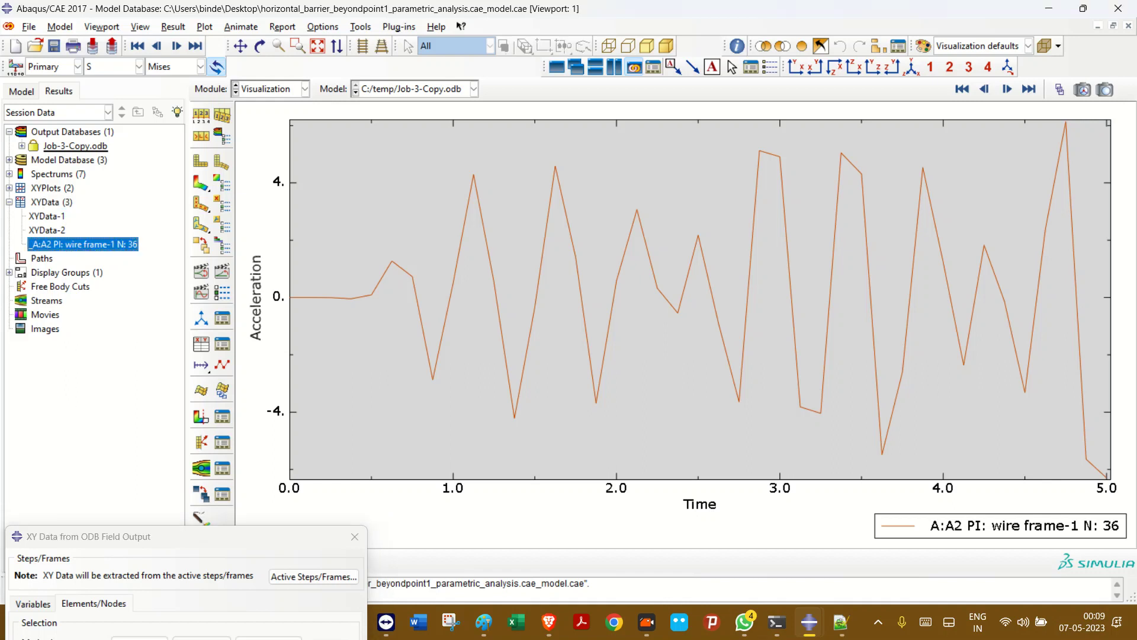
right_click(73, 243)
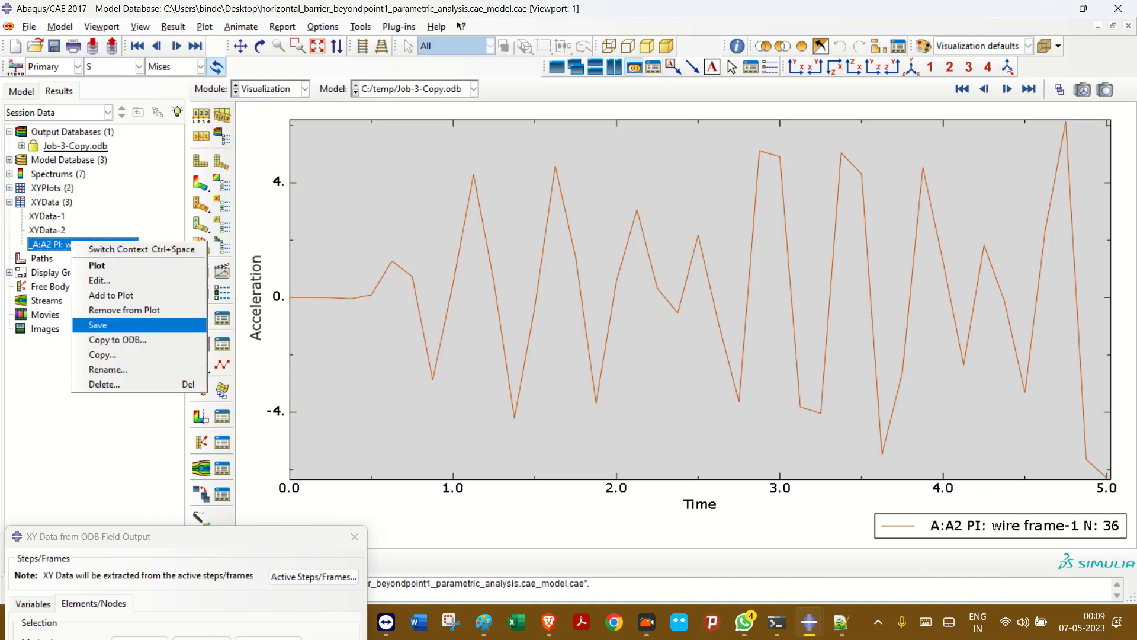
click(97, 324)
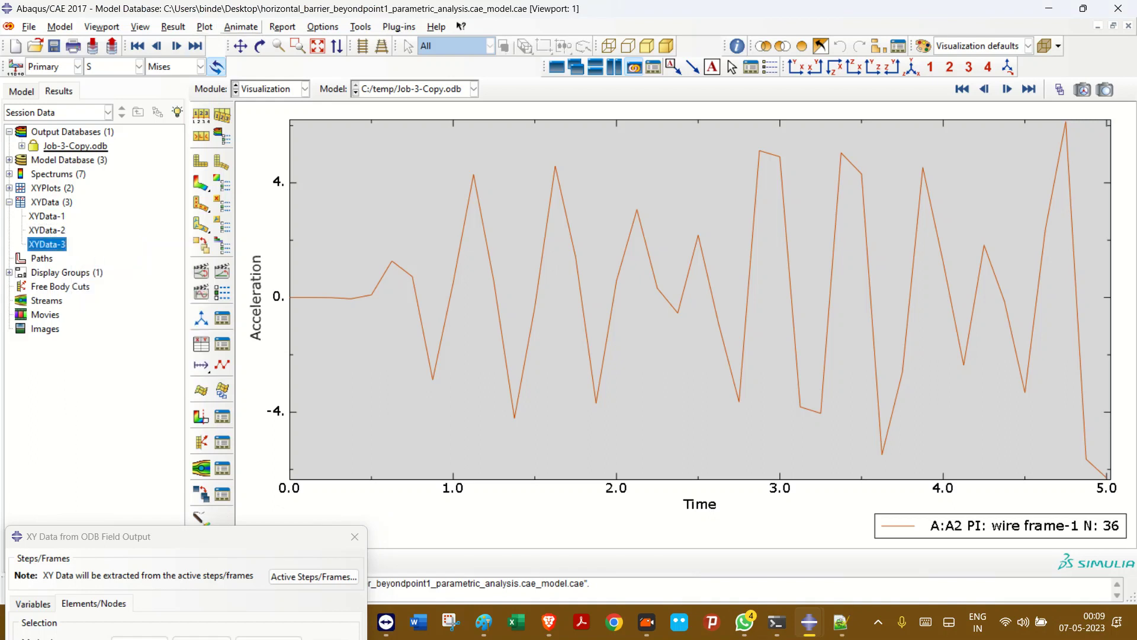
- Write XYData-3 to an XY report file and close the XY Data from ODB Field Output dialog
click(282, 27)
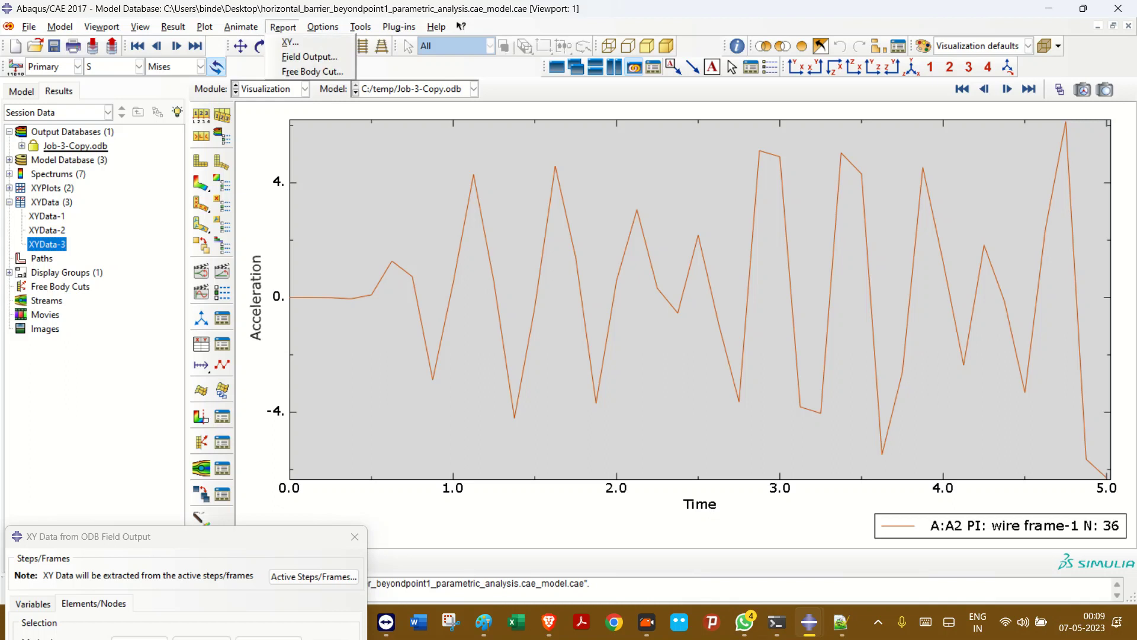
click(296, 54)
click(231, 246)
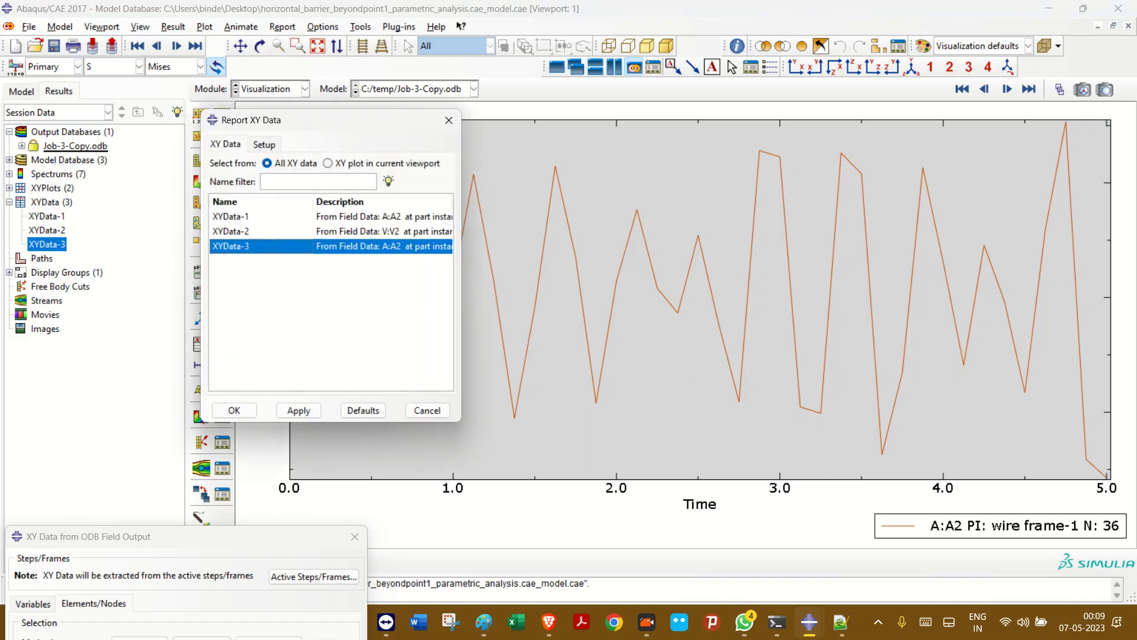
click(299, 410)
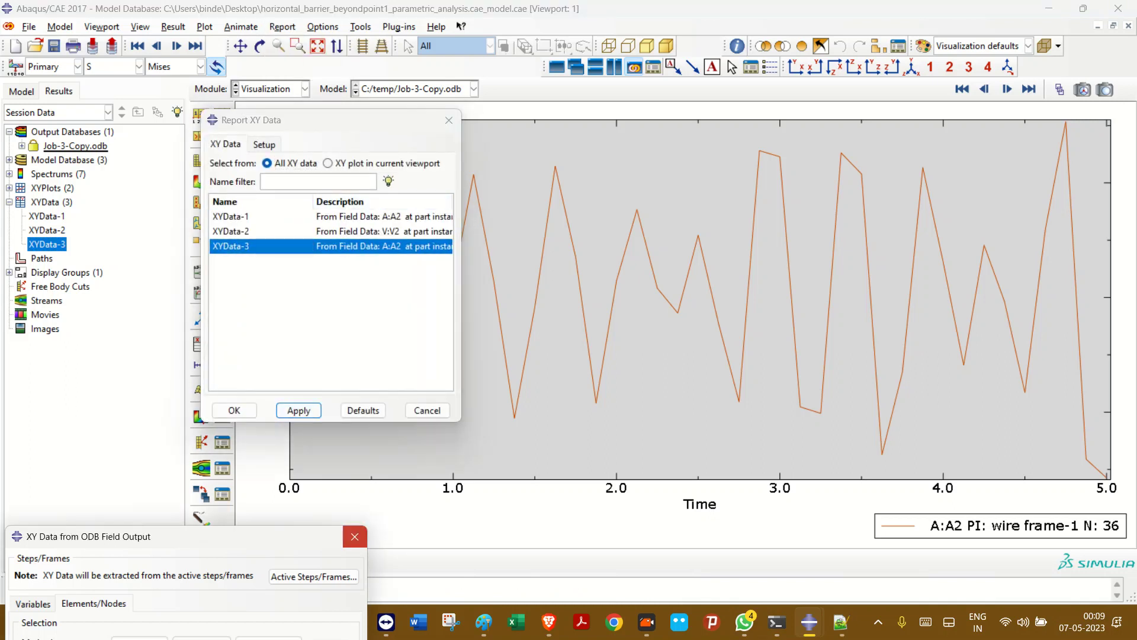
click(354, 537)
- Look up the current work directory to find where the report file is stored
mouse_move(255, 622)
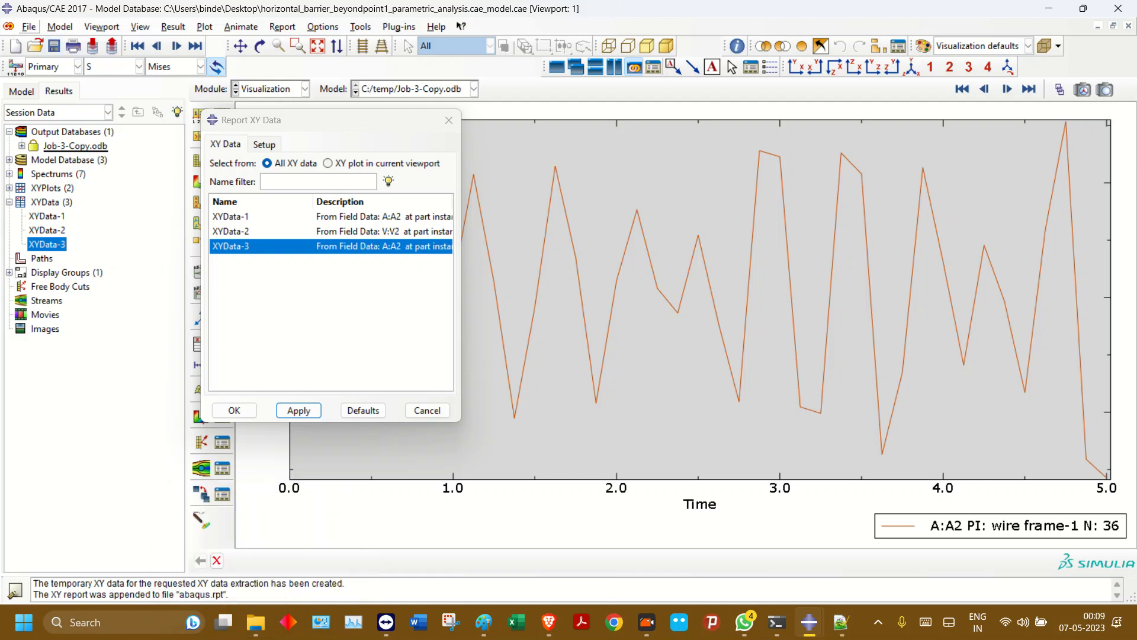
click(28, 27)
click(59, 101)
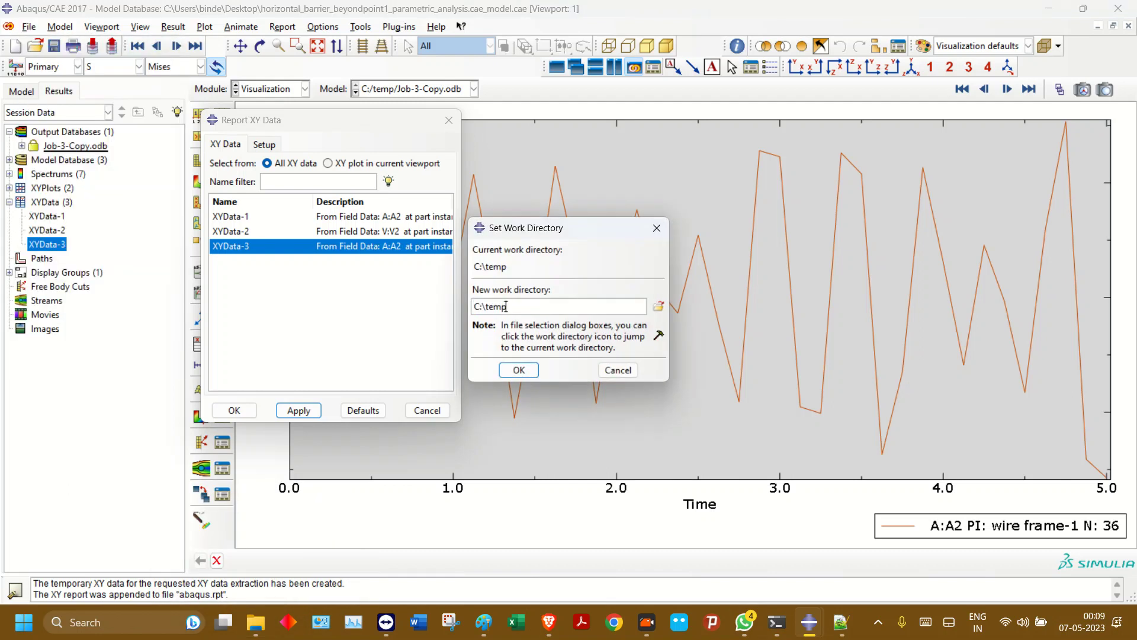
click(255, 622)
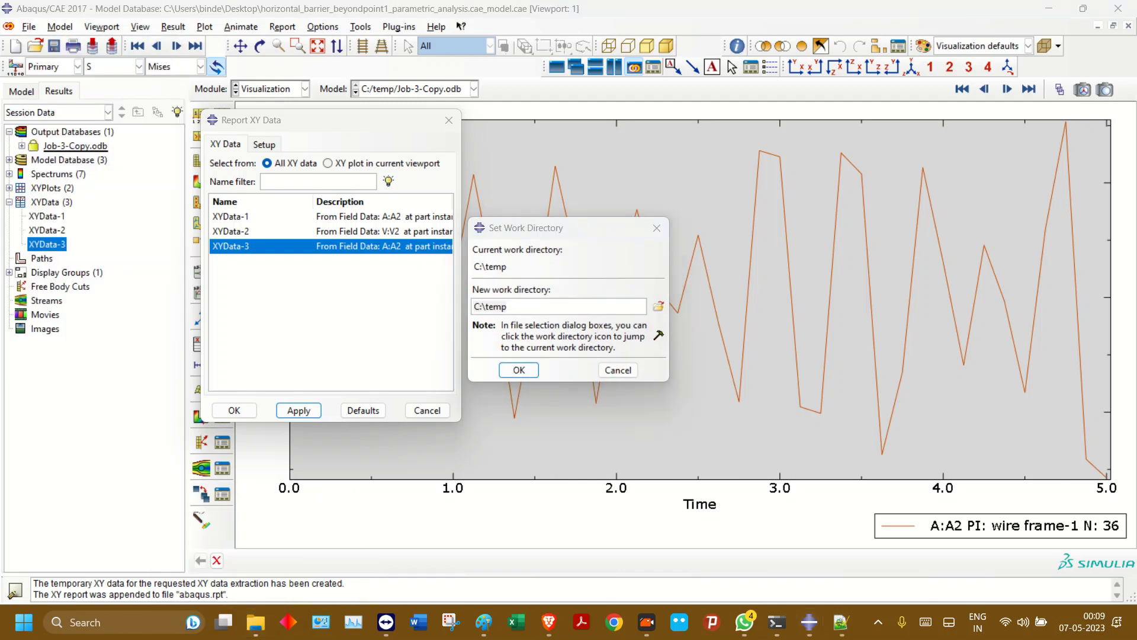
key(alt+Tab)
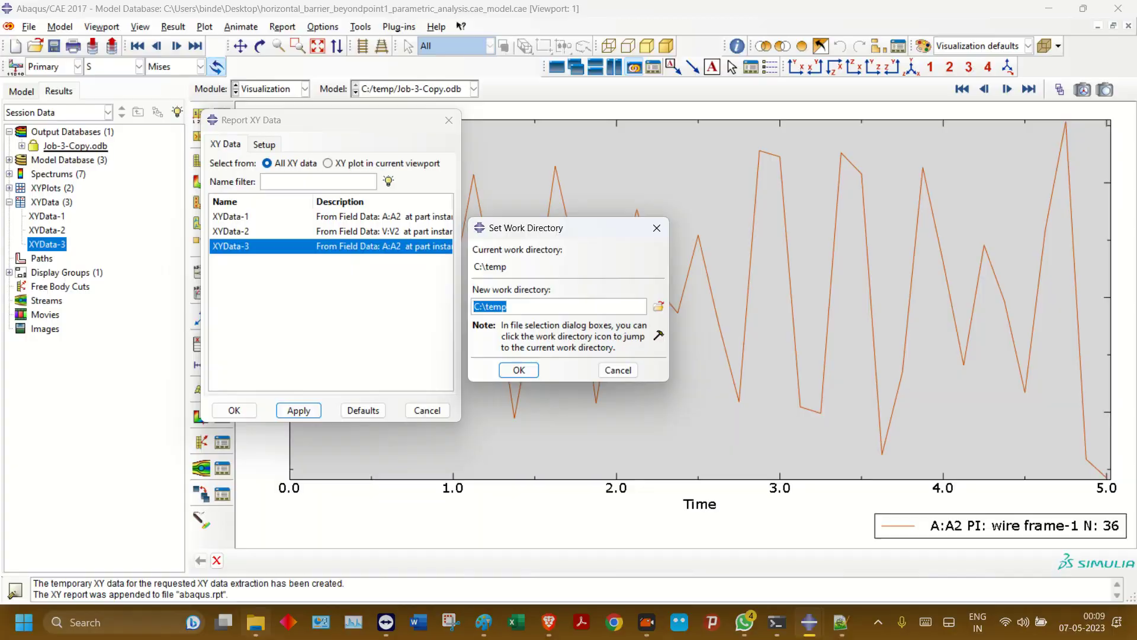
- Switch to File Explorer, open abaqus.rpt from C:\temp in Notepad++, and reload its updated contents
click(255, 622)
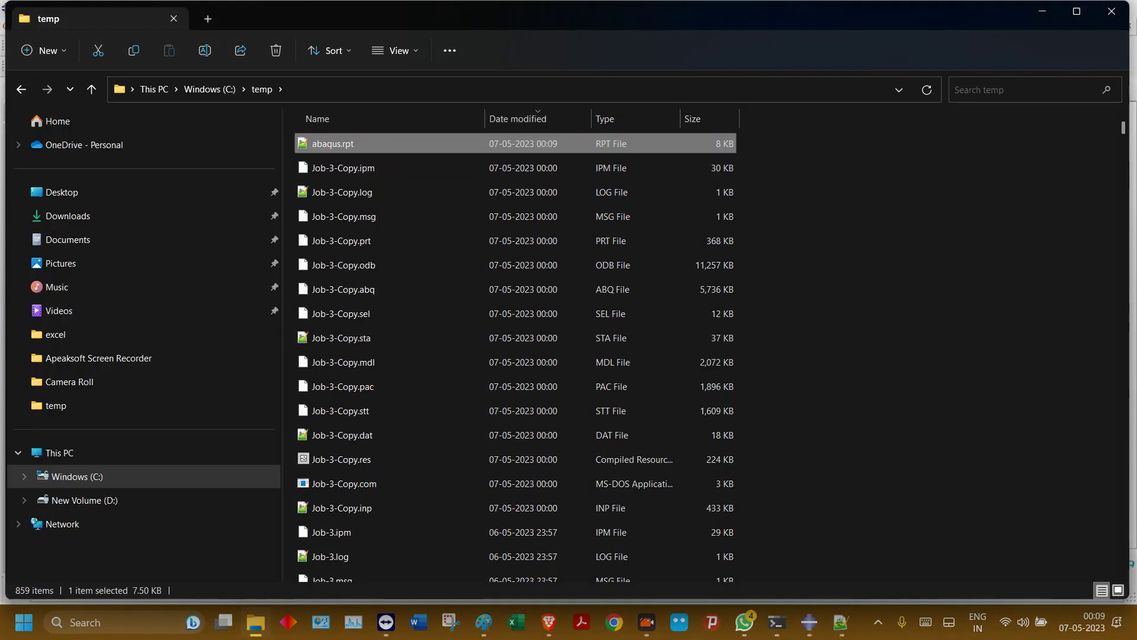
double_click(333, 144)
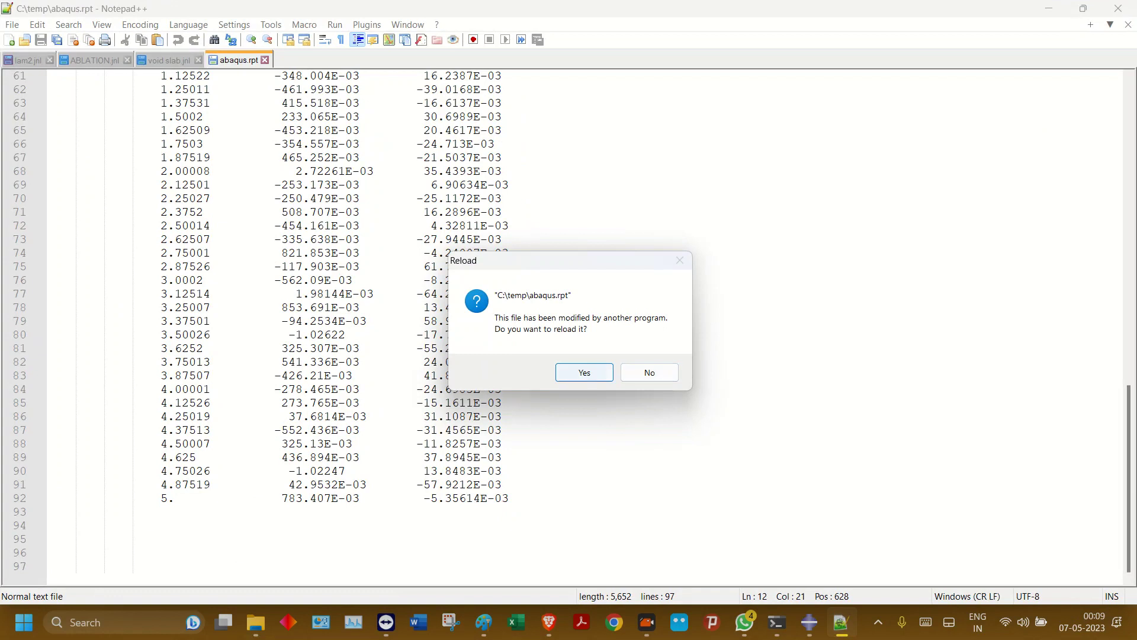
click(584, 372)
- Select the X and XYData-3 table at the end of the report, from its header through the last data row
scroll(584, 327, up, 20)
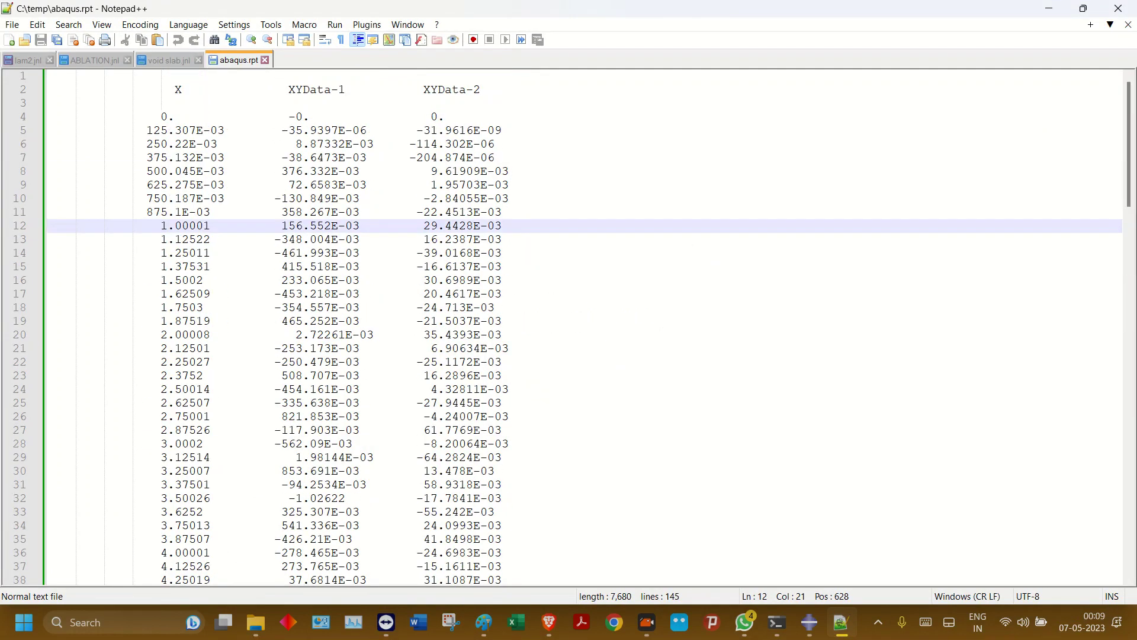
scroll(585, 327, down, 20)
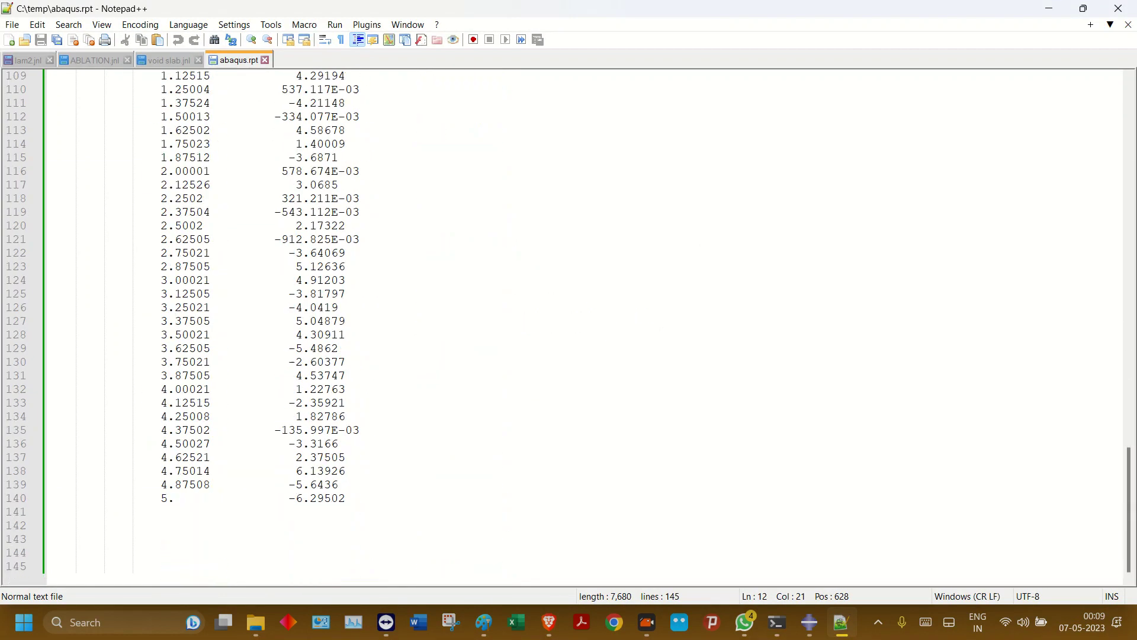
scroll(568, 326, up, 5)
drag(175, 144, 331, 539)
drag(47, 539, 48, 511)
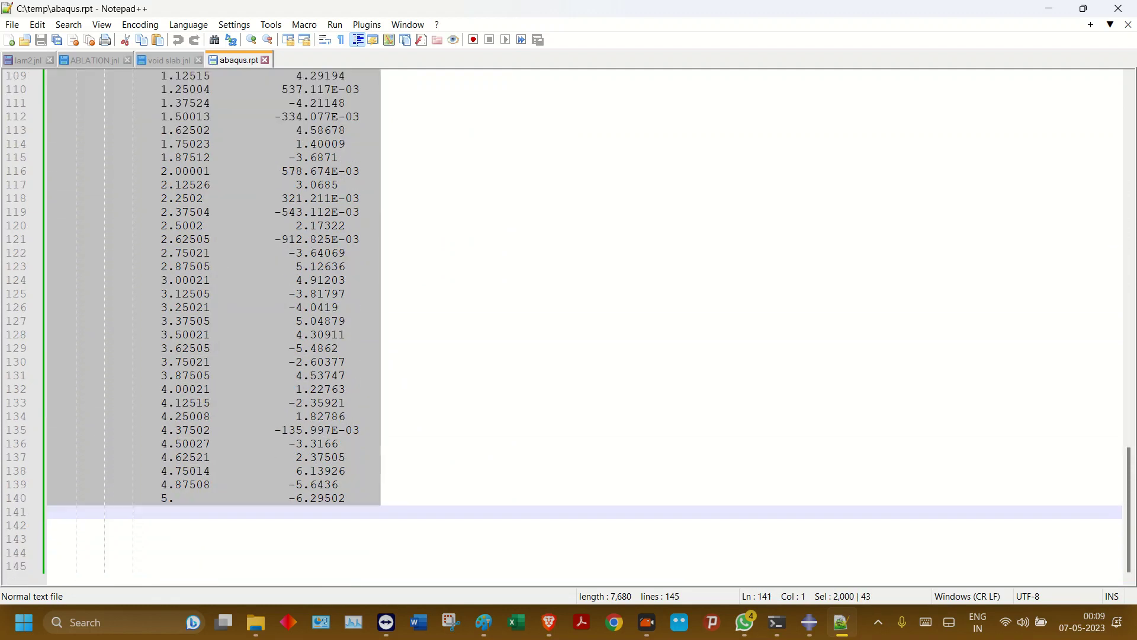
- Examine the selected time and XYData-3 acceleration values, comparing their place in the report with the earlier XYData-1 and XYData-2 table
scroll(47, 511, up, 5)
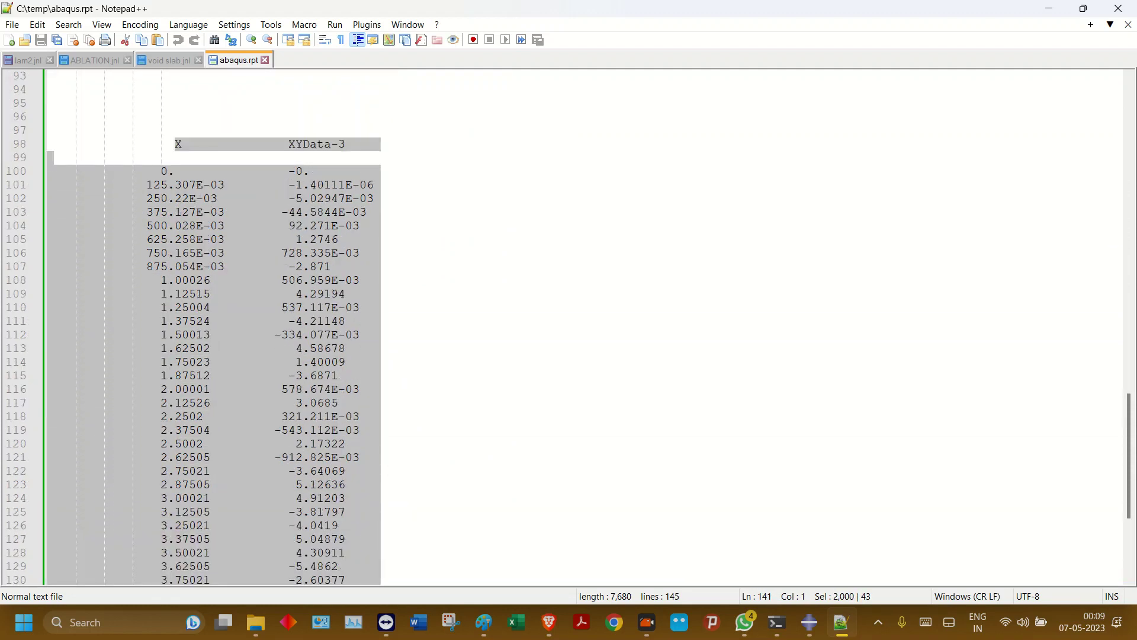
scroll(568, 325, down, 3)
scroll(568, 326, up, 5)
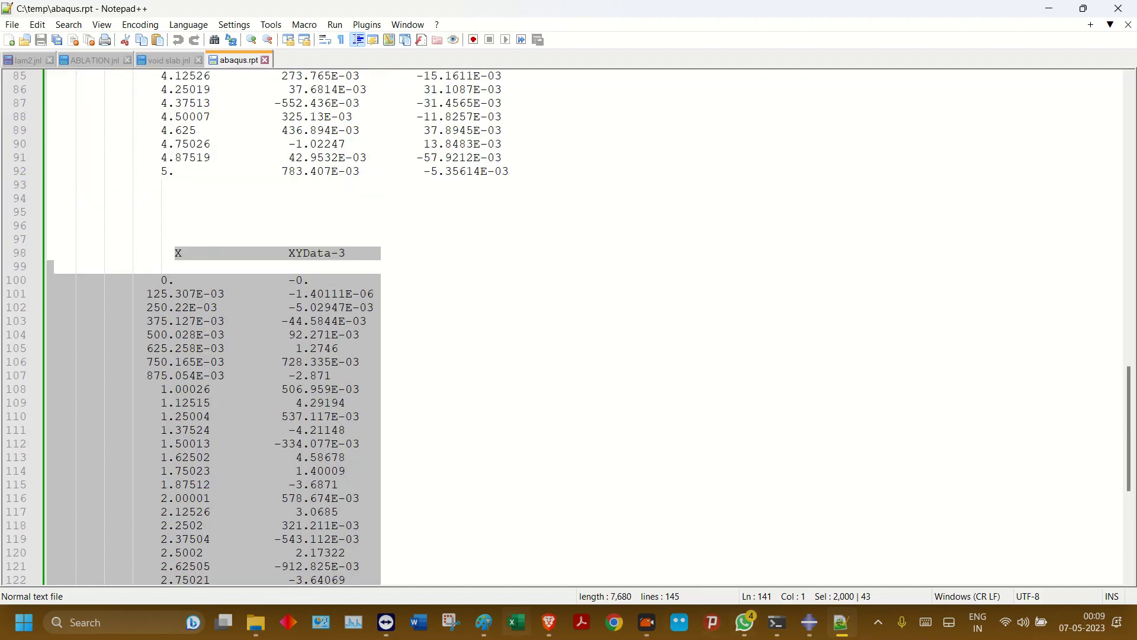
scroll(569, 326, down, 5)
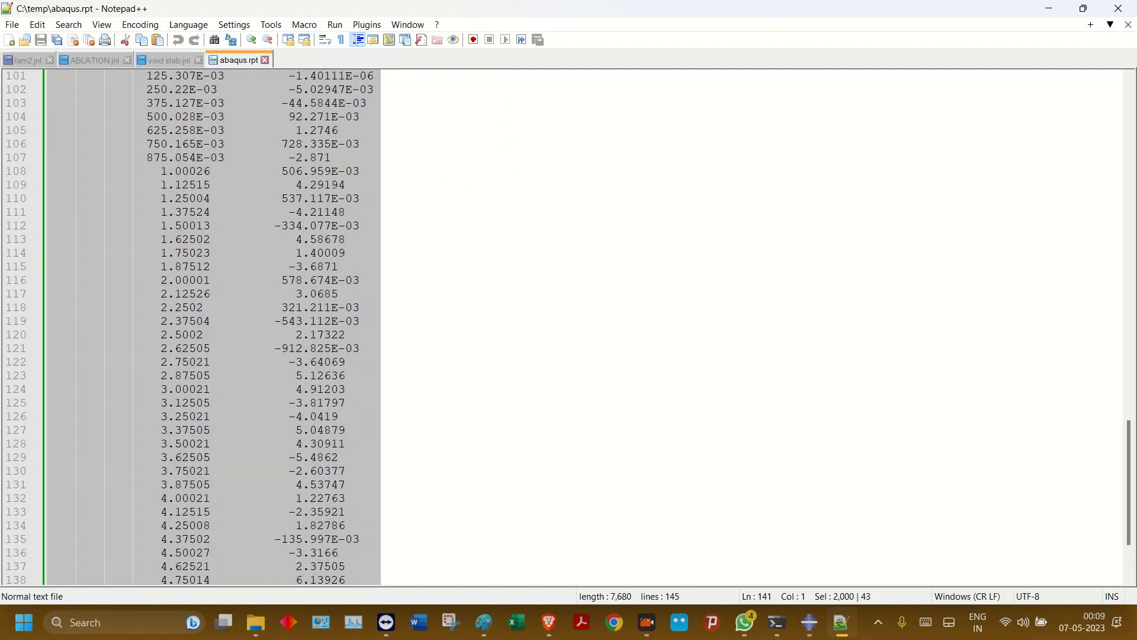
scroll(569, 325, up, 5)
scroll(569, 326, down, 5)
scroll(569, 326, down, 3)
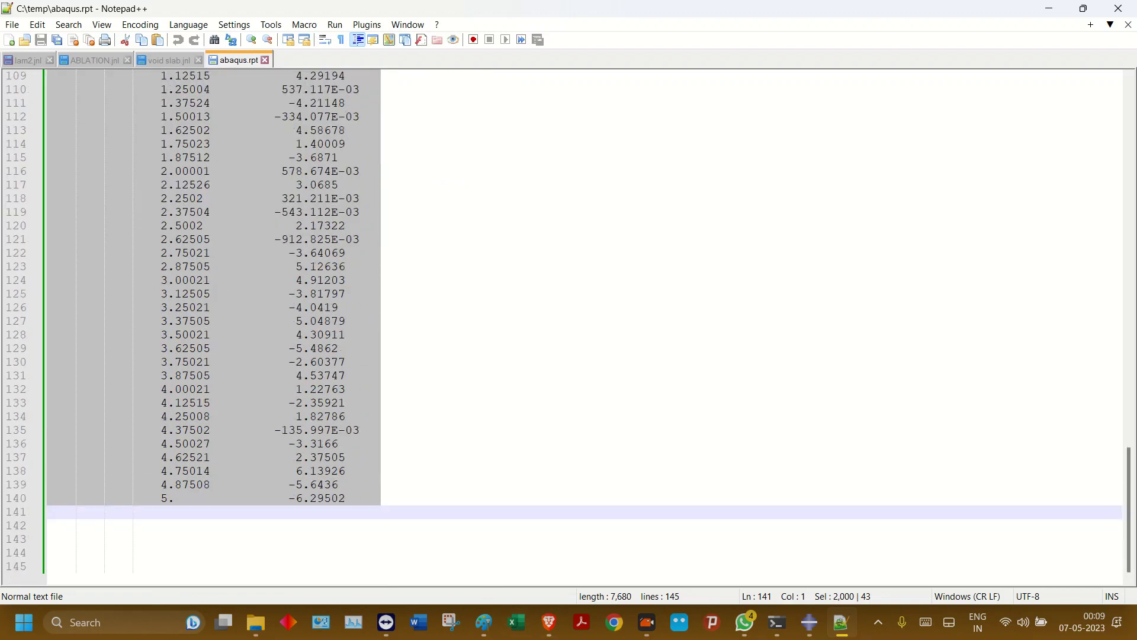
scroll(569, 325, up, 3)
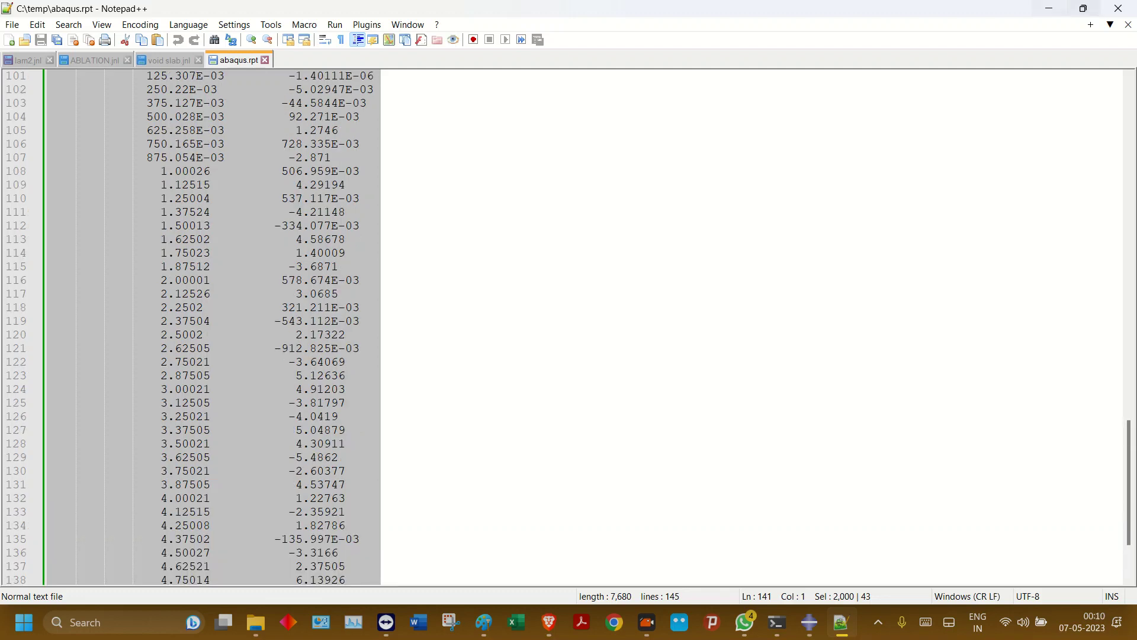
- Minimize Notepad++ and File Explorer, return to Abaqus/CAE, and close the Report XY Data dialog
click(1048, 9)
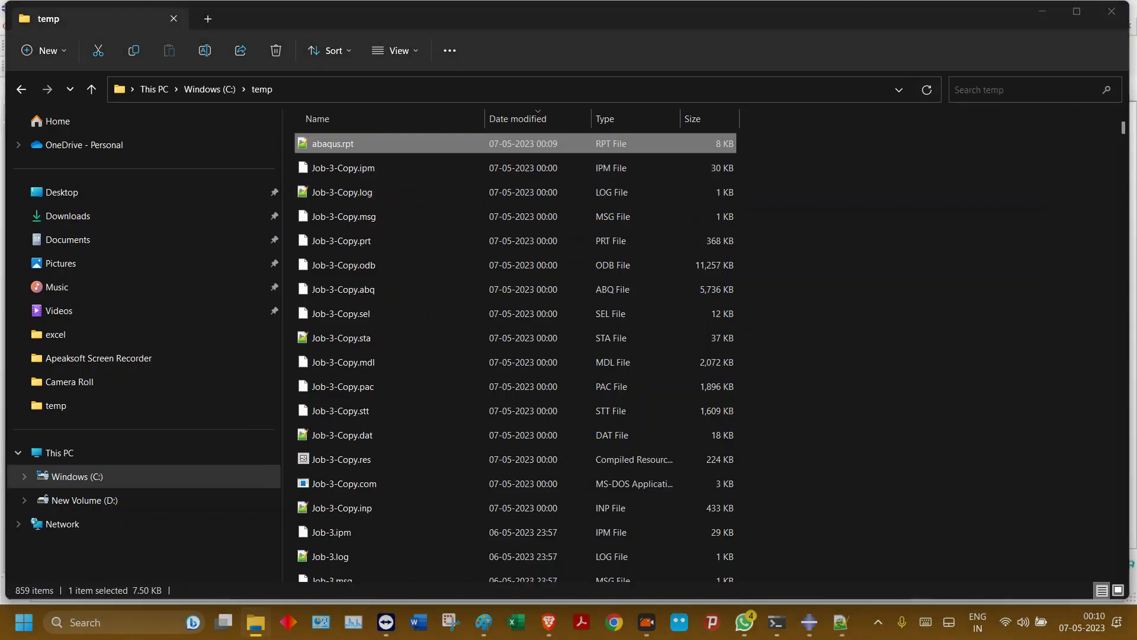
click(1042, 11)
click(449, 121)
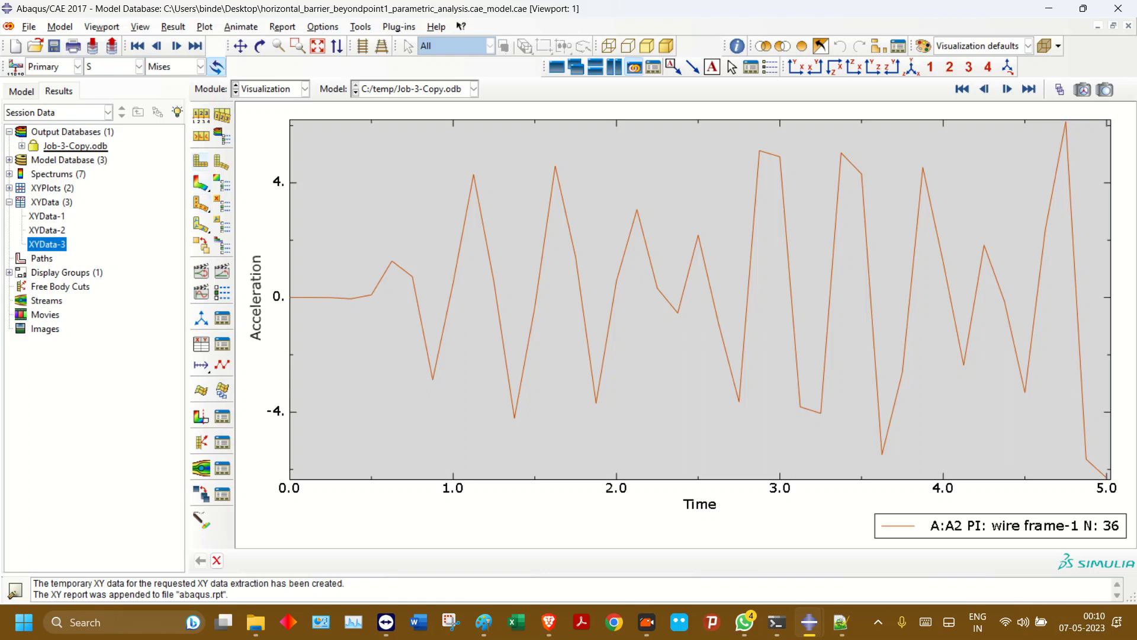
- Plot the undeformed shape of Job-3-Copy and inspect the wire frame standing on the meshed soil block
click(201, 161)
scroll(663, 165, up, 10)
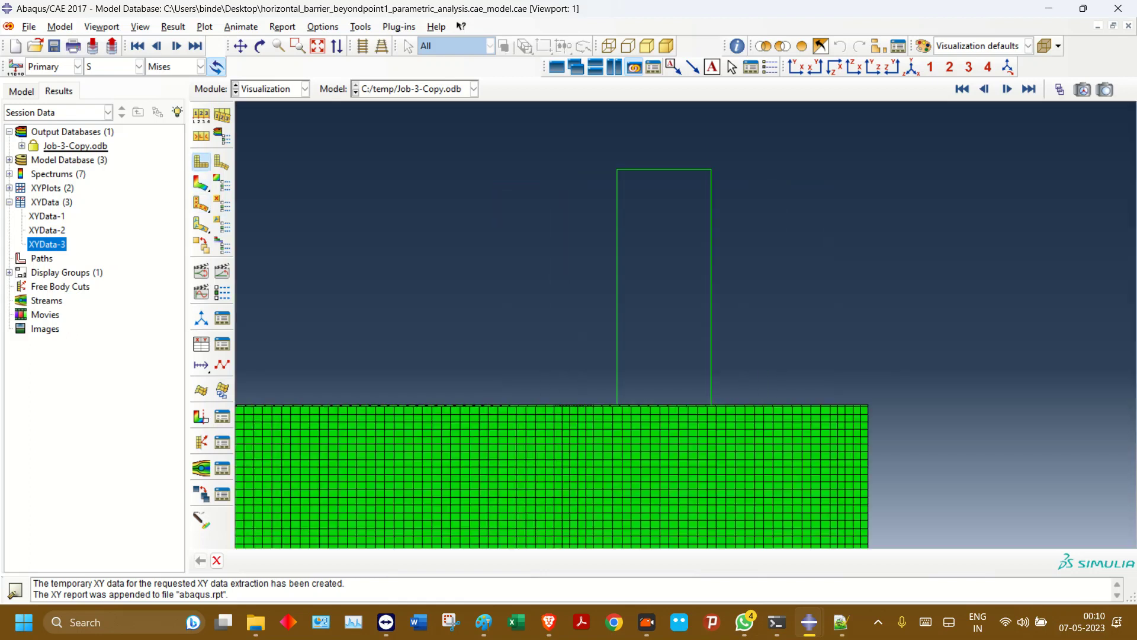
scroll(591, 269, down, 6)
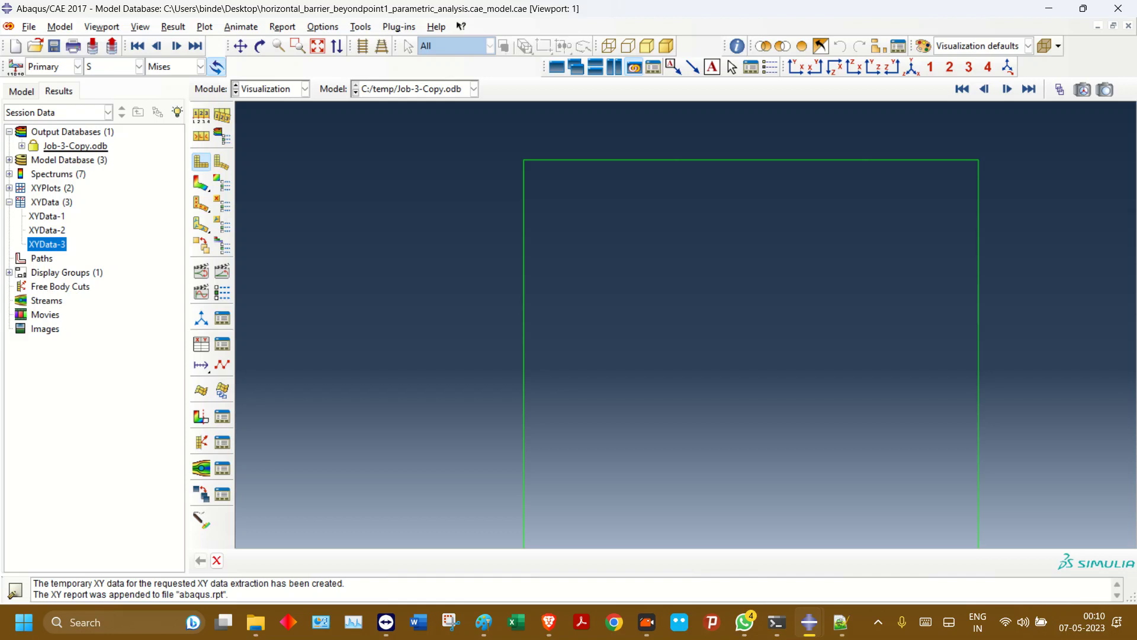
- Close the Job-3-Copy.odb output database and switch to the Load module to show Model-1-Copy2 with its loads and boundary conditions
click(65, 146)
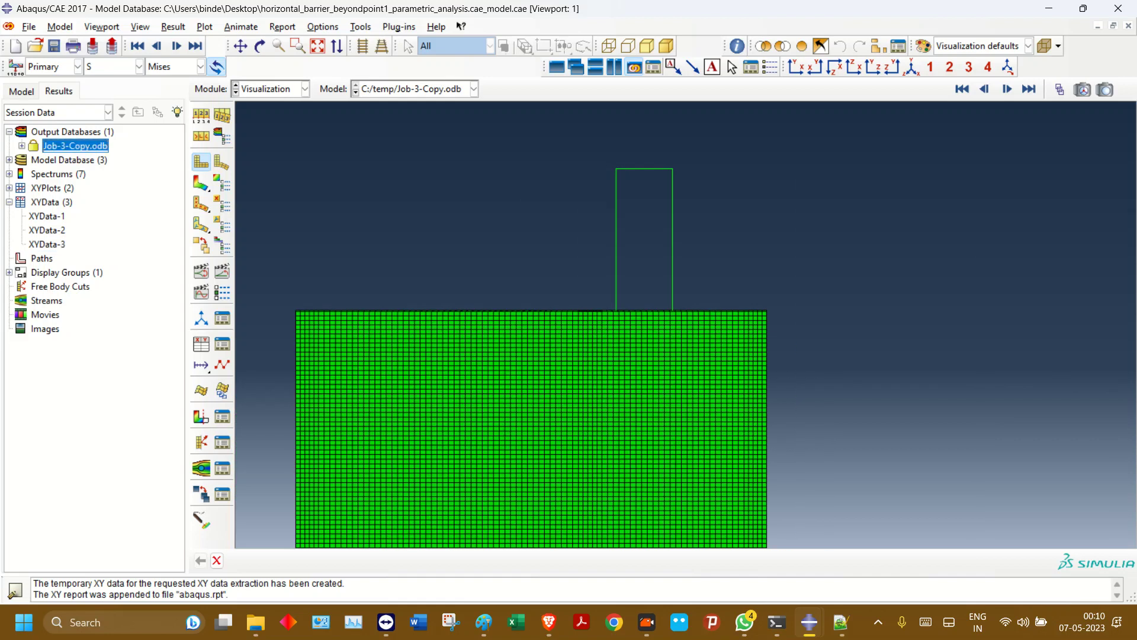
right_click(63, 148)
click(135, 156)
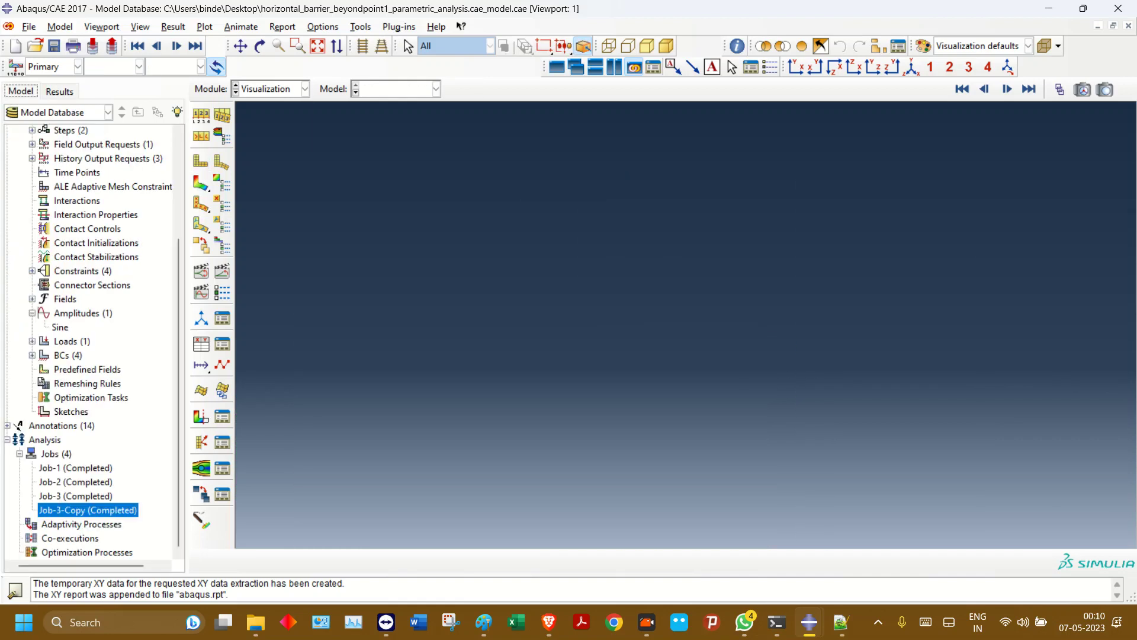
click(269, 89)
click(255, 175)
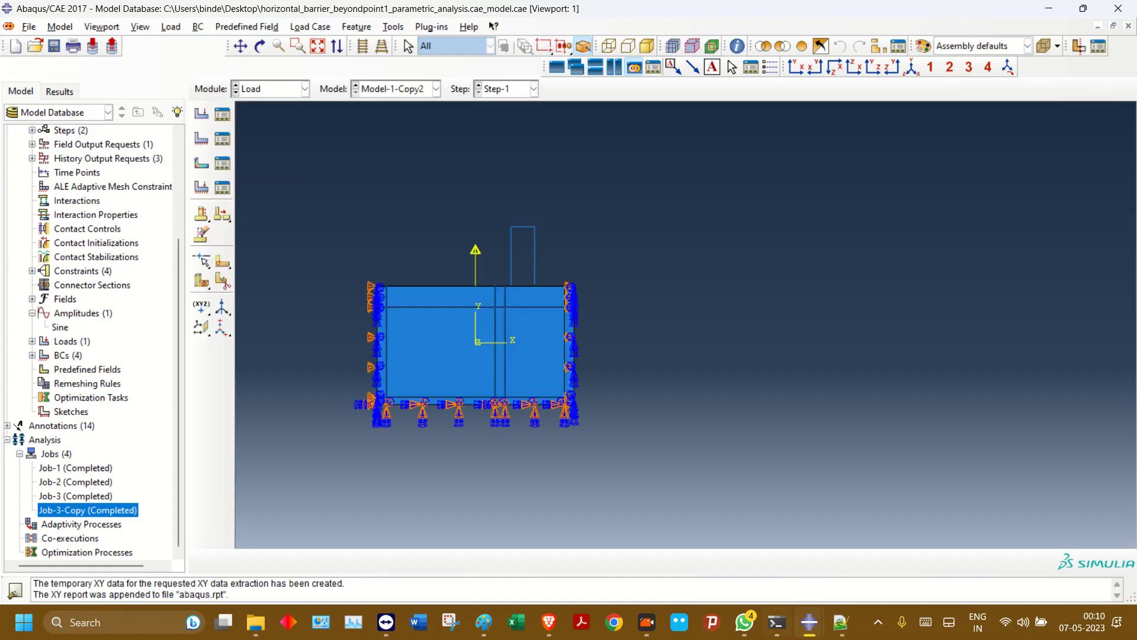
- Switch to the Brave browser window showing the image results for the IS 1893 response spectrum
click(548, 622)
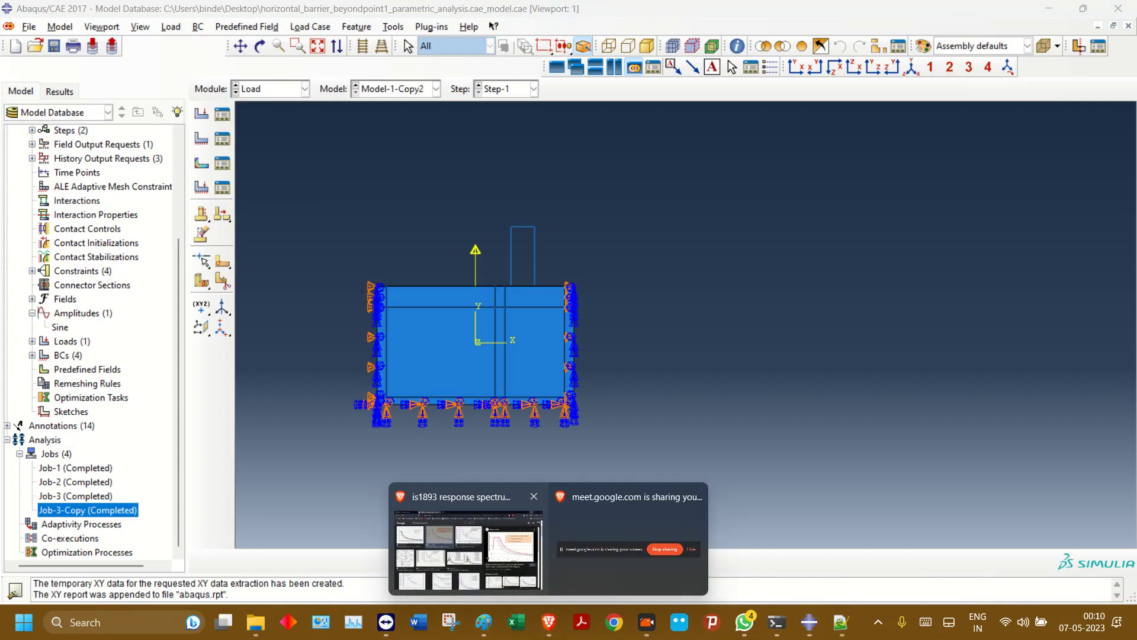
click(468, 547)
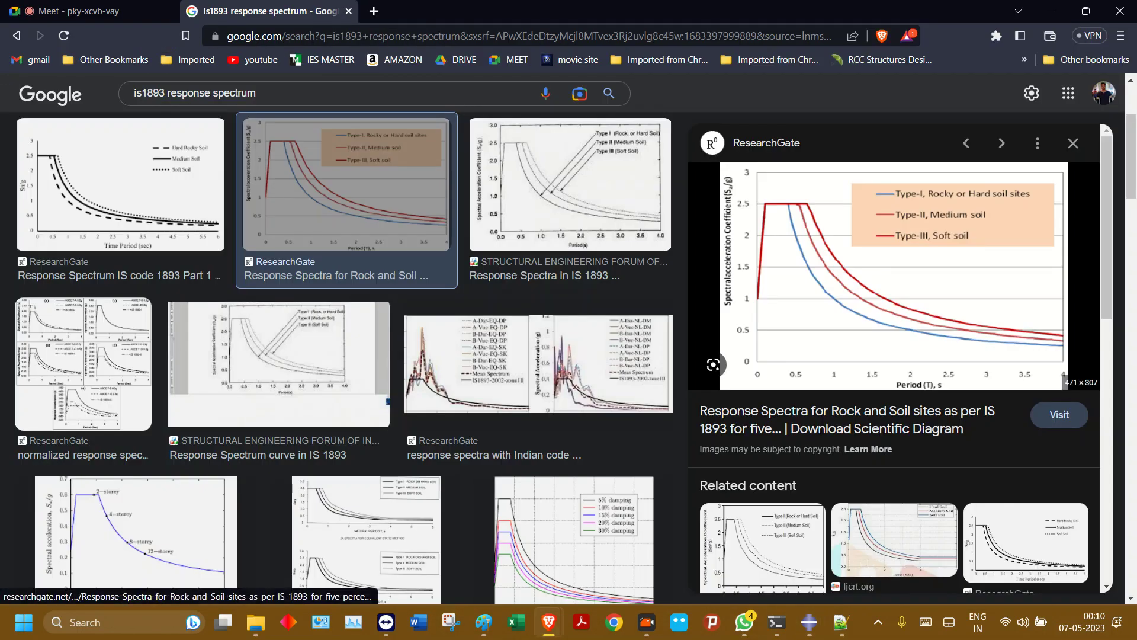